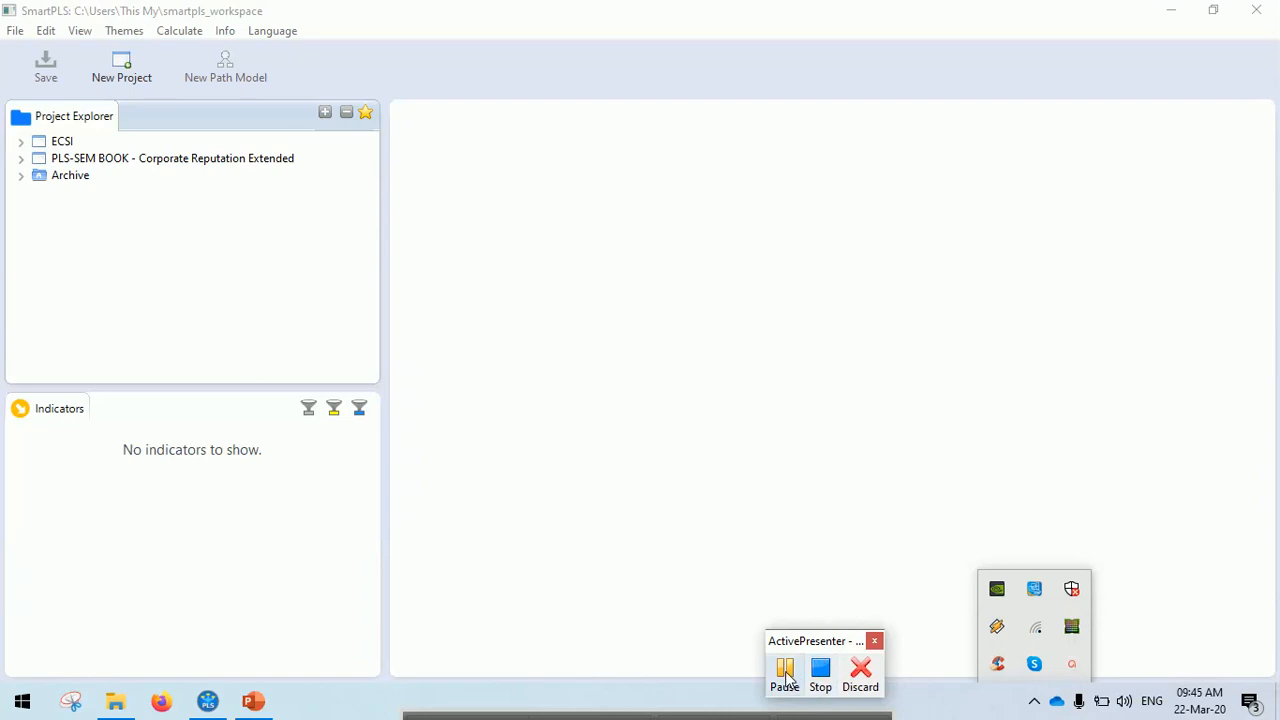
# Create a new SmartPLS project named Project 1.
pyautogui.click(786, 674)
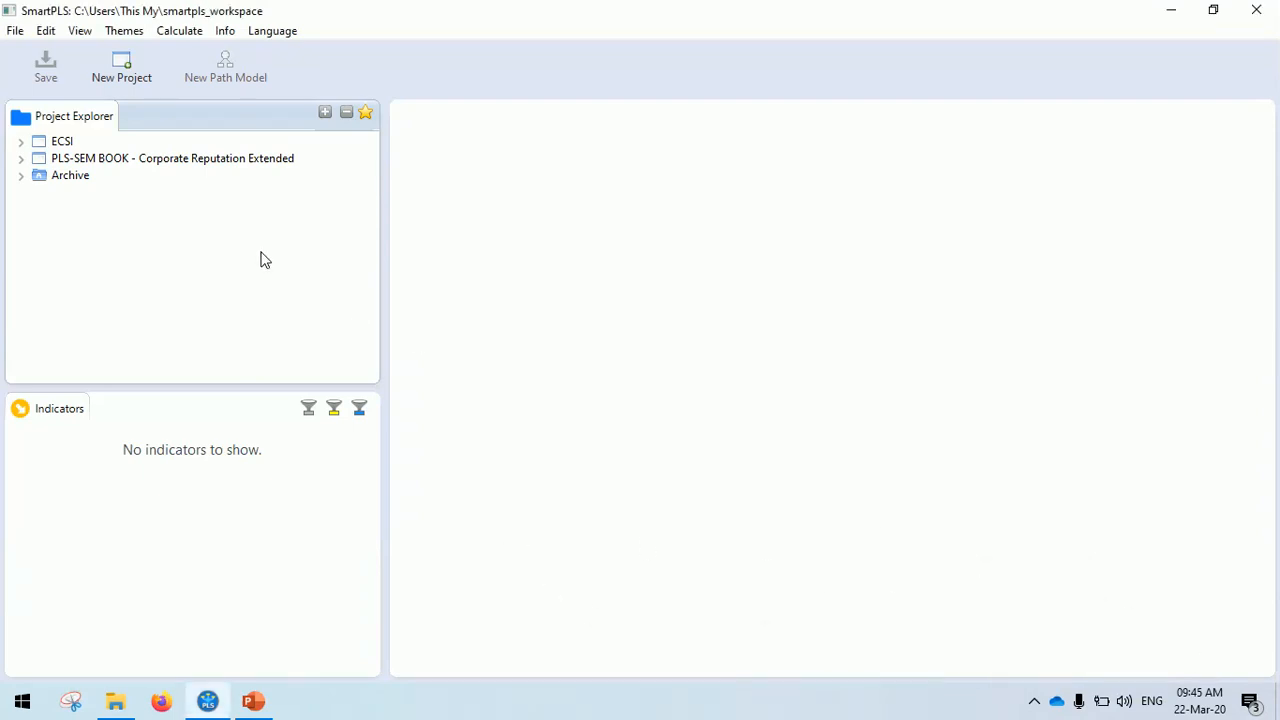
pyautogui.click(124, 68)
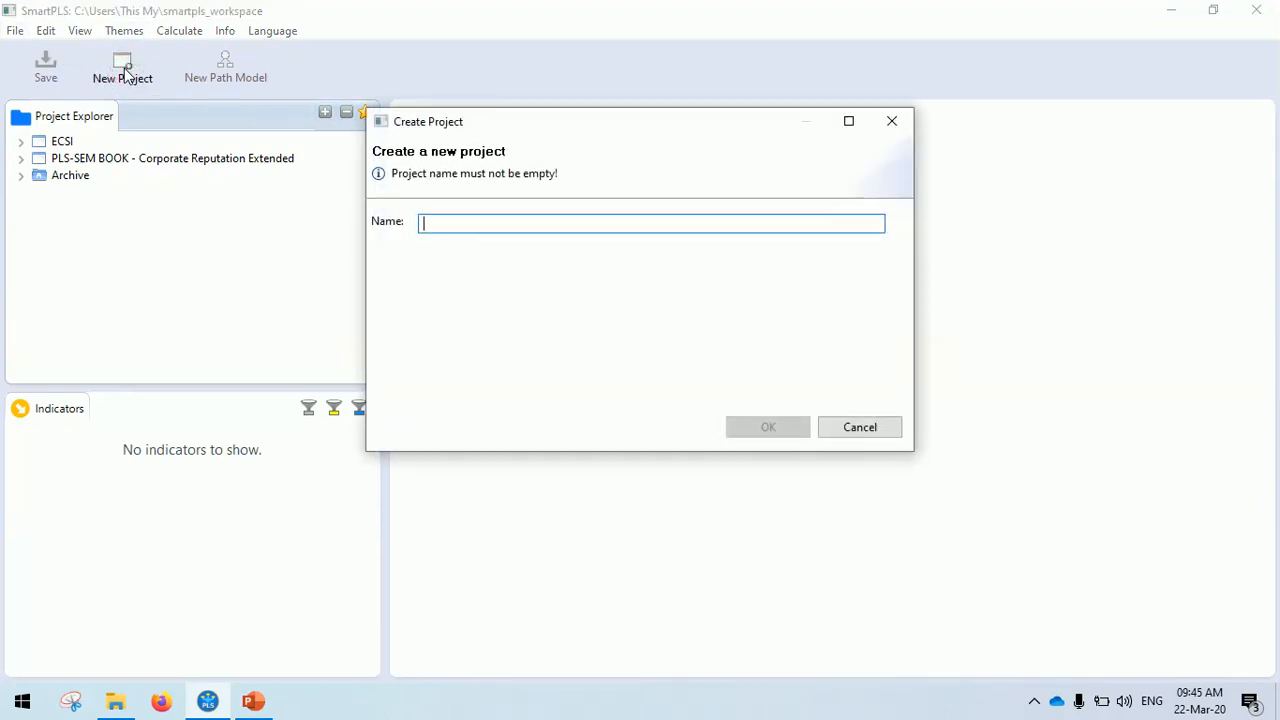
pyautogui.write('Project 1')
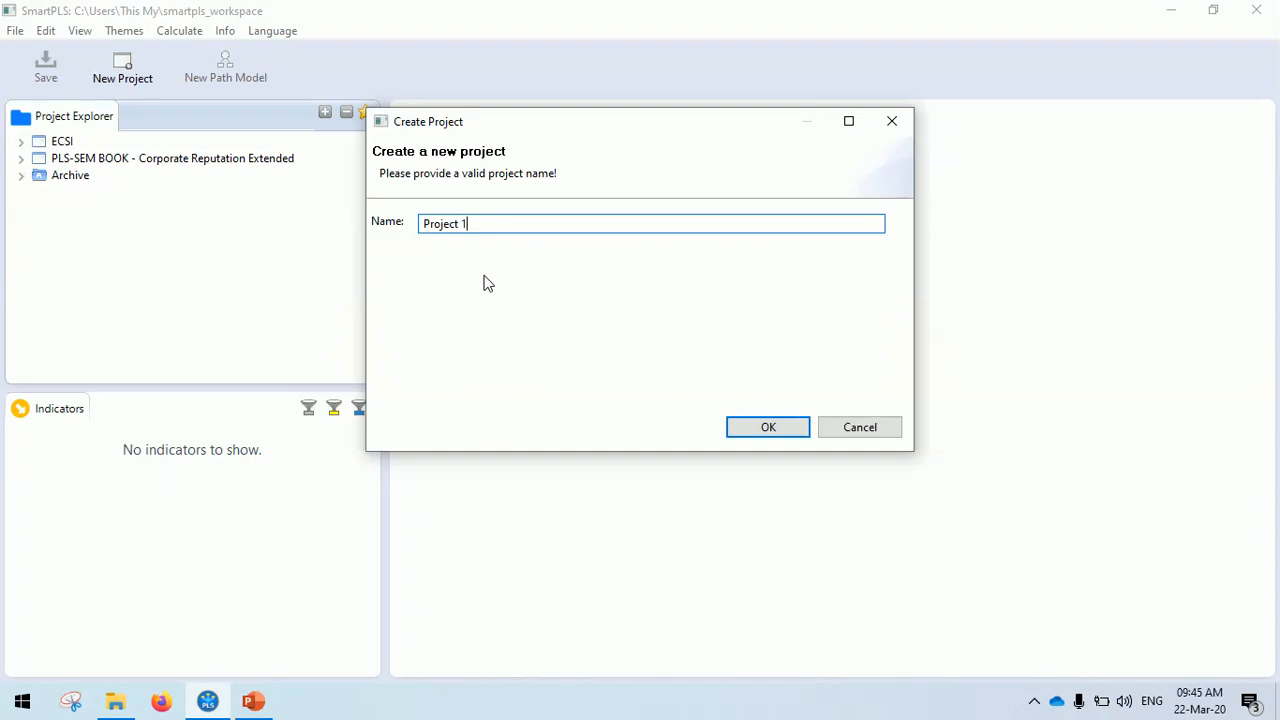
pyautogui.click(770, 432)
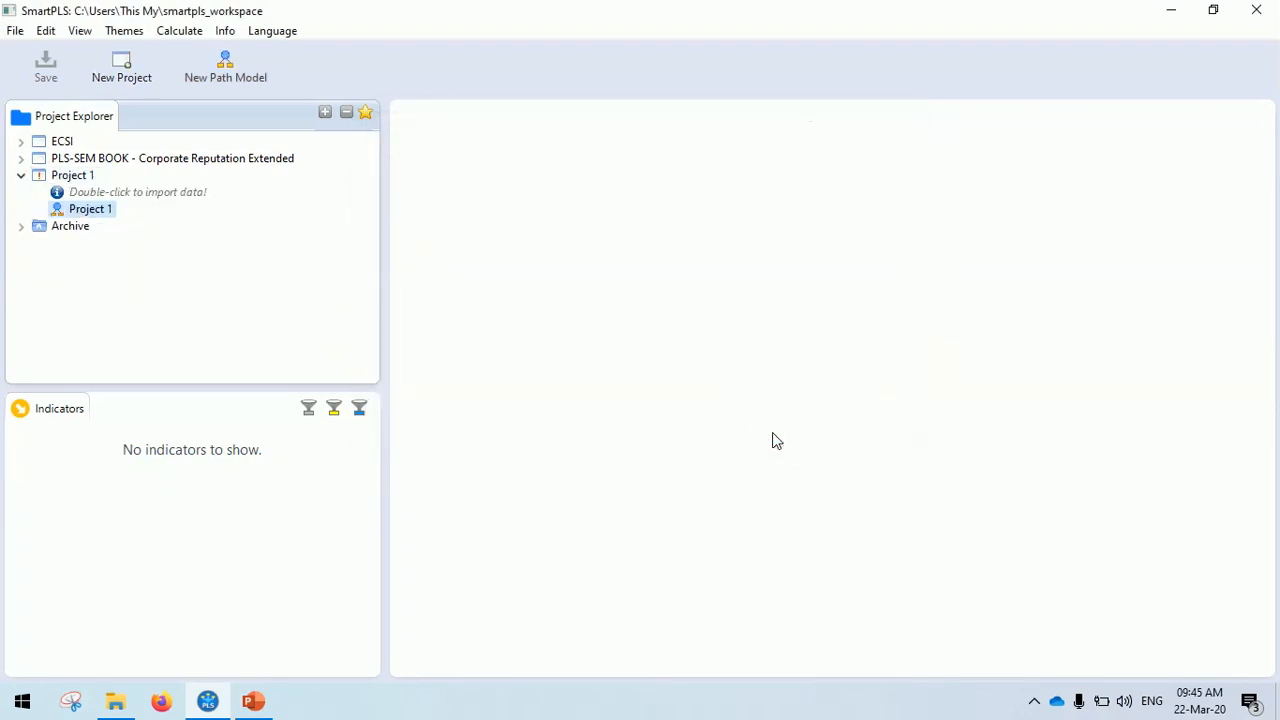
pyautogui.doubleClick(127, 193)
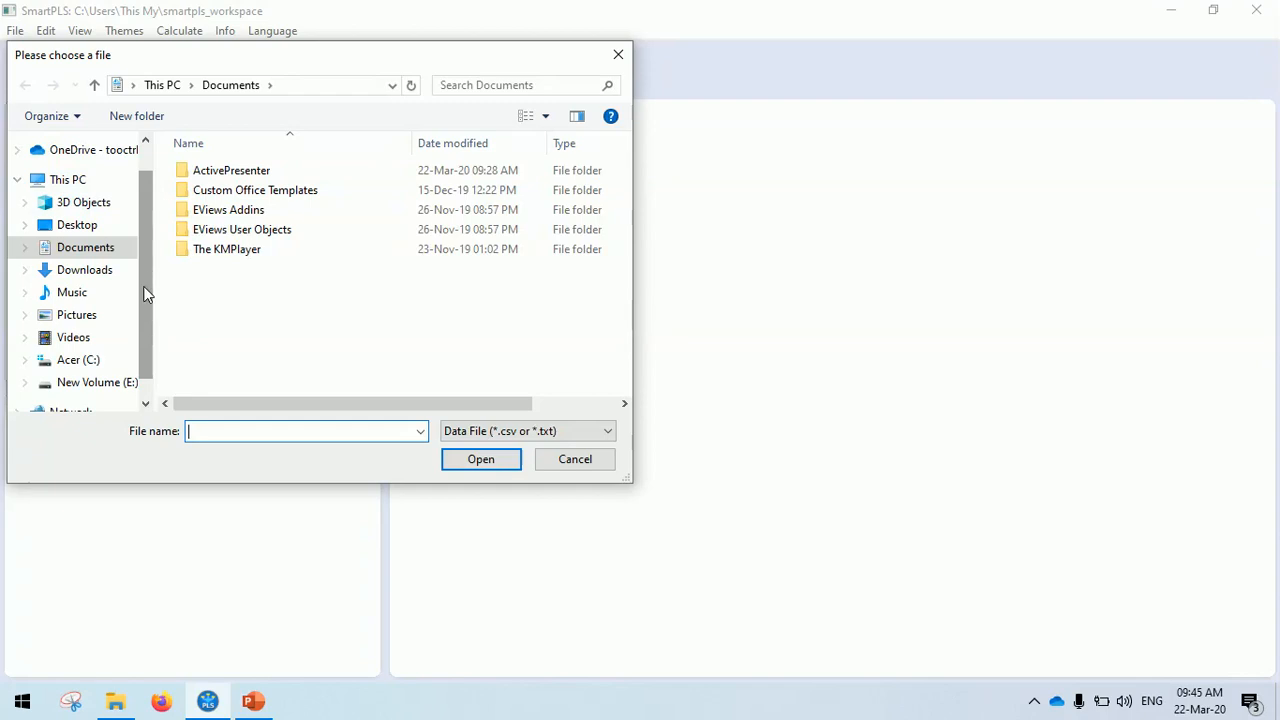
pyautogui.moveTo(143, 293); pyautogui.dragTo(143, 351)
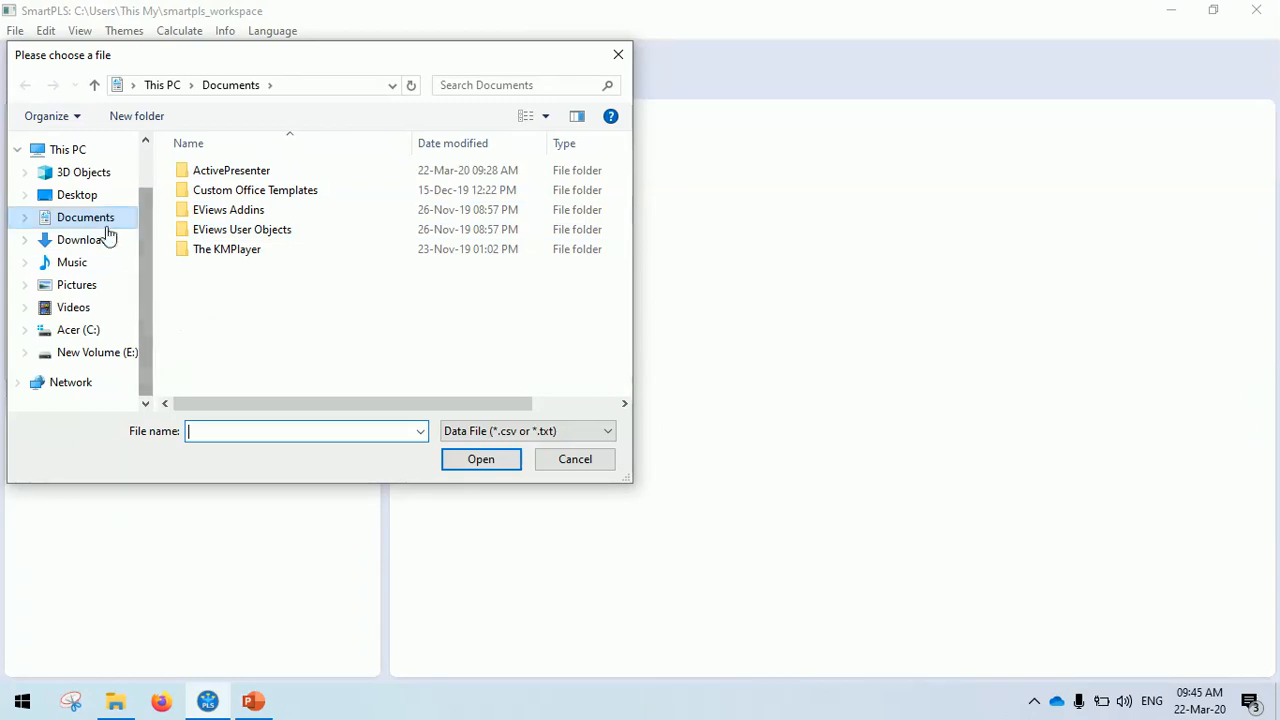
pyautogui.click(80, 196)
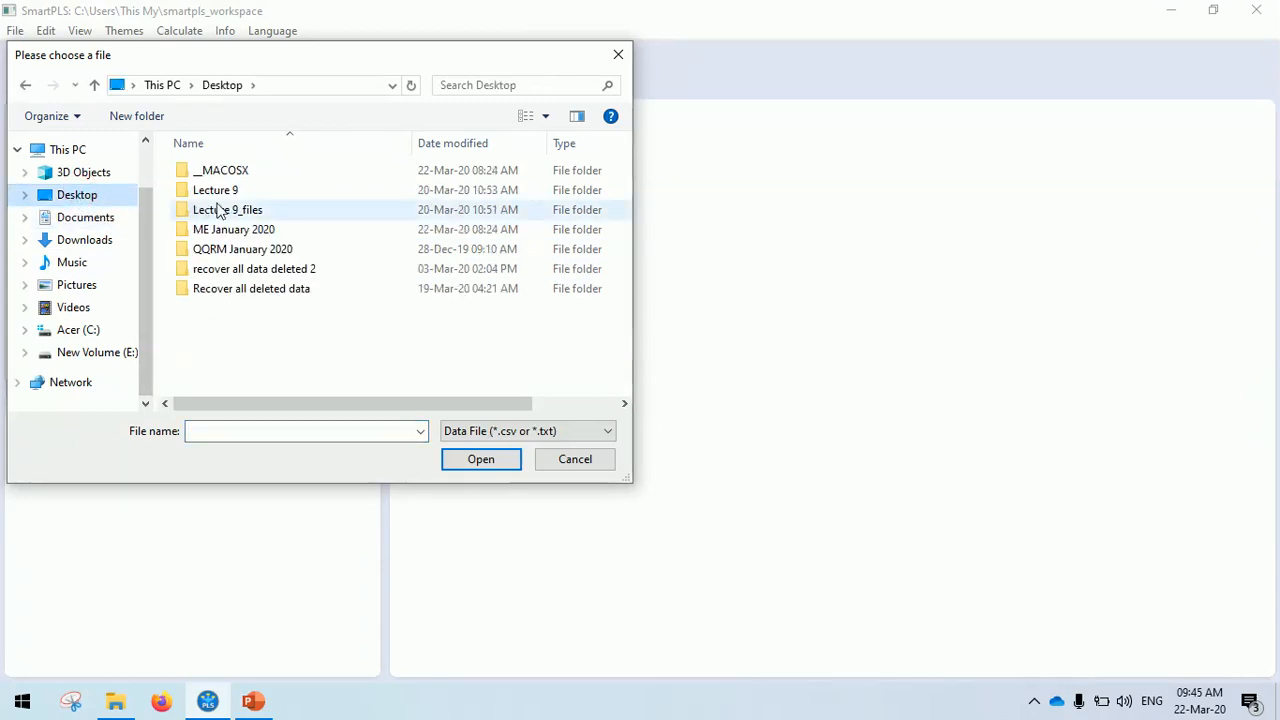
pyautogui.click(276, 252)
pyautogui.doubleClick(275, 252)
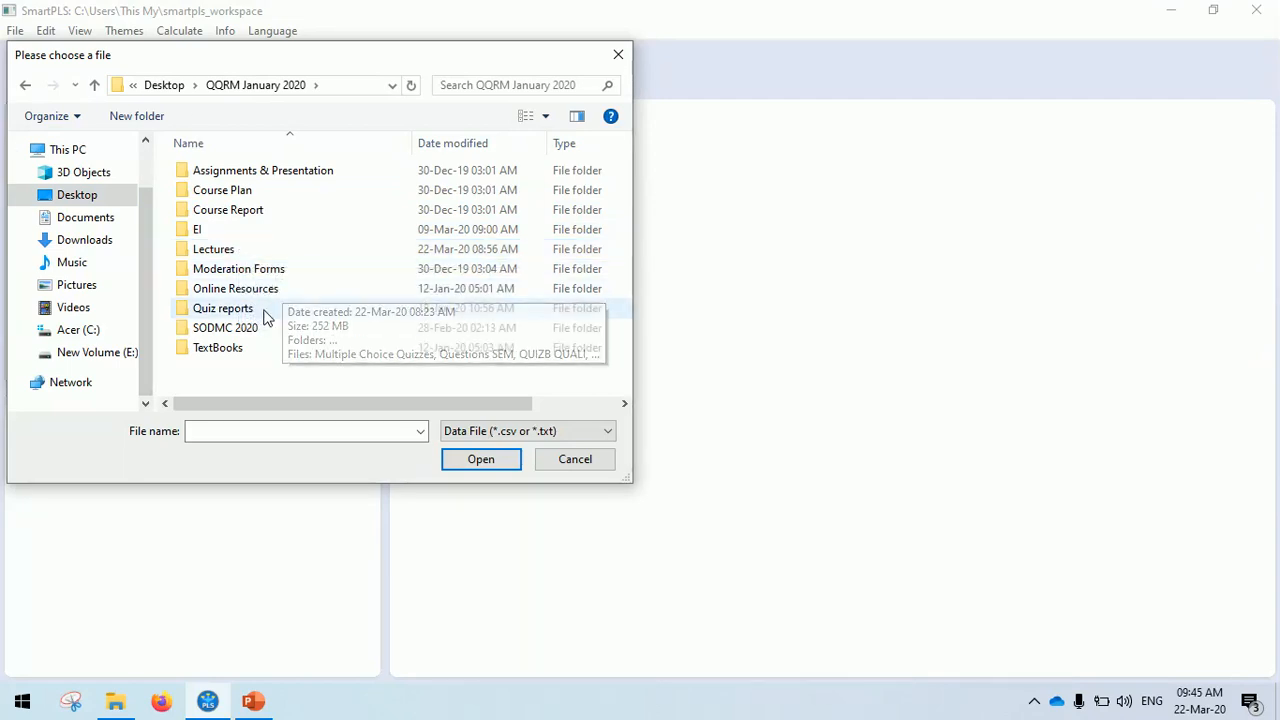
pyautogui.doubleClick(213, 250)
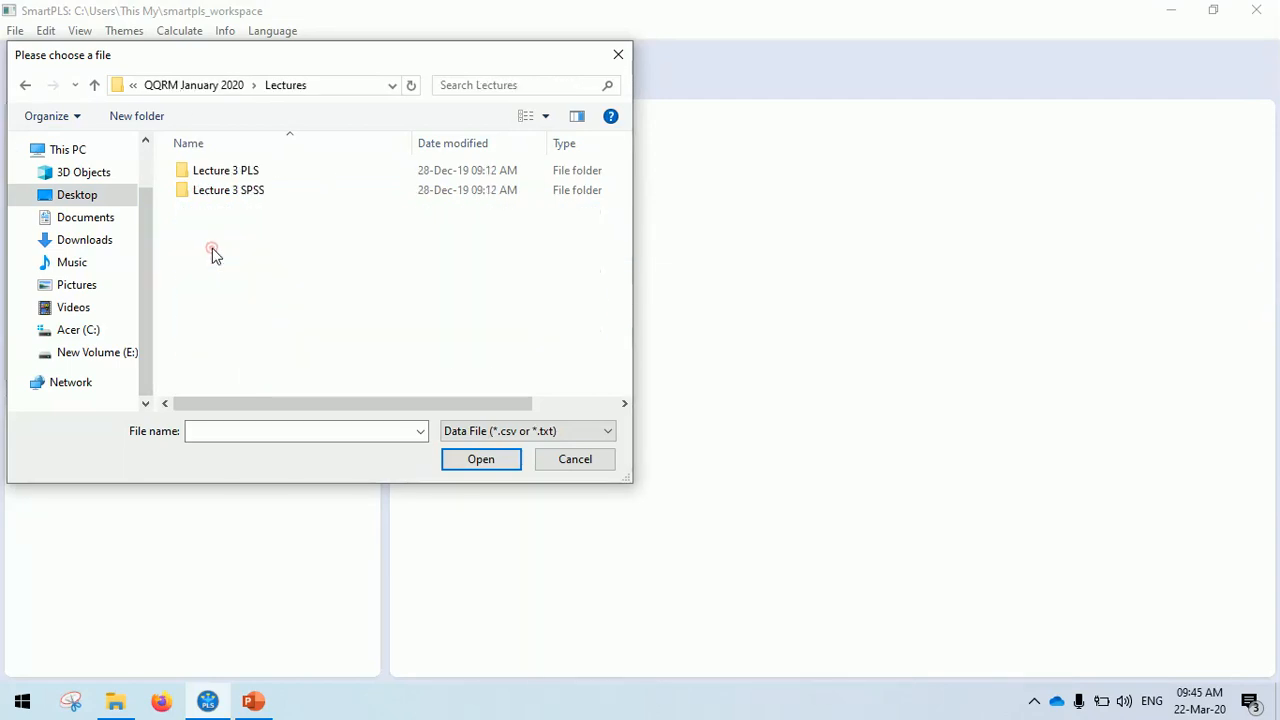
pyautogui.doubleClick(232, 172)
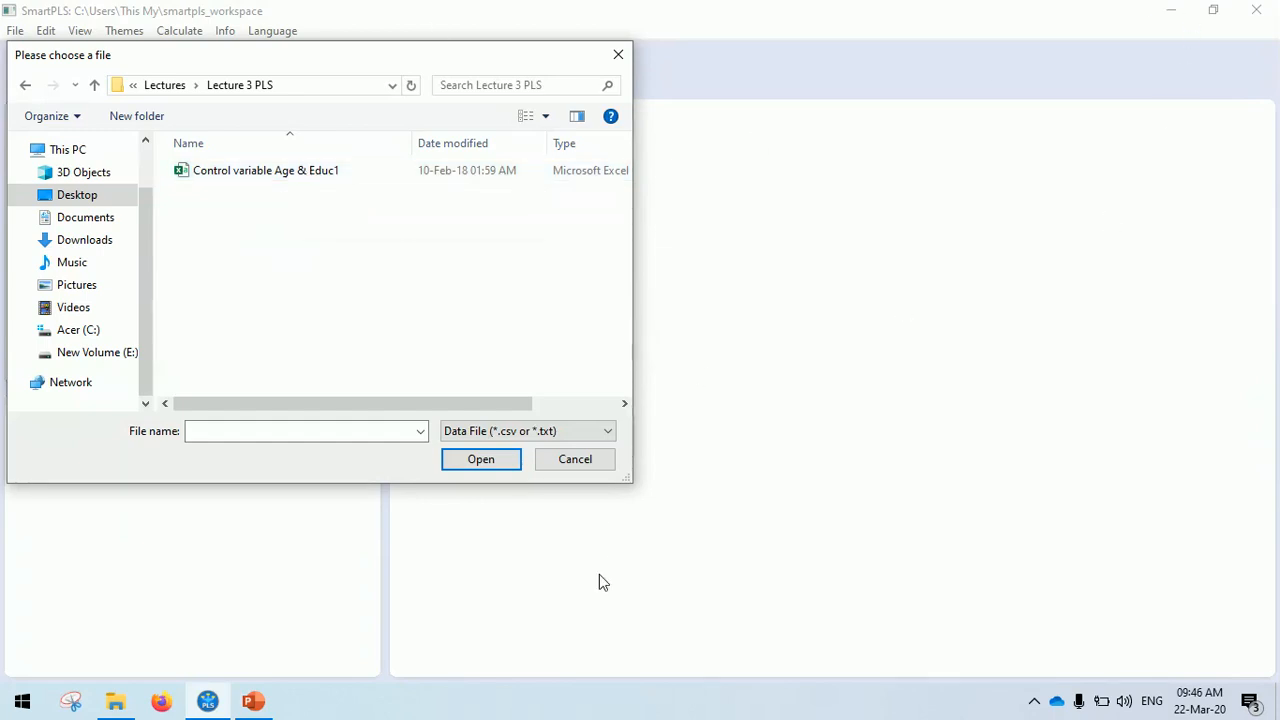
pyautogui.click(594, 460)
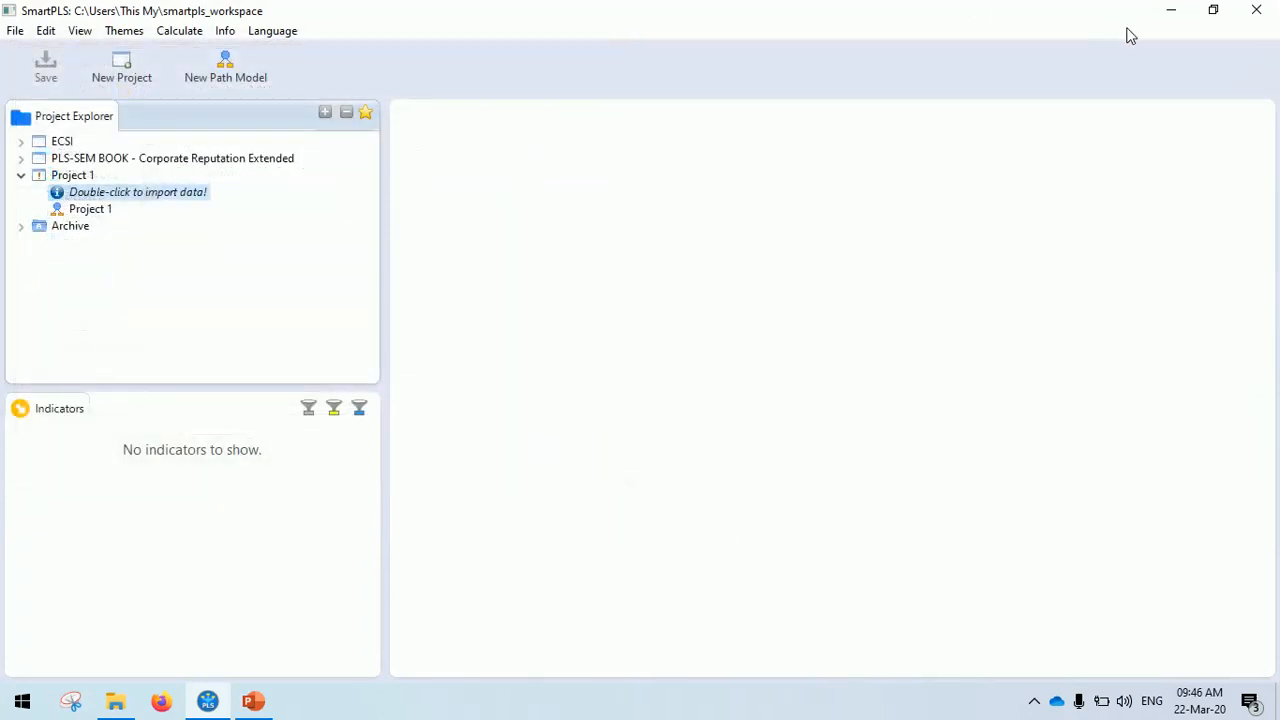
# Open the Control variable Age & Educ file from the desktop folder QQRM January 2020 > Lectures > Lecture 3 PLS in a maximized Excel window.
pyautogui.click(1174, 11)
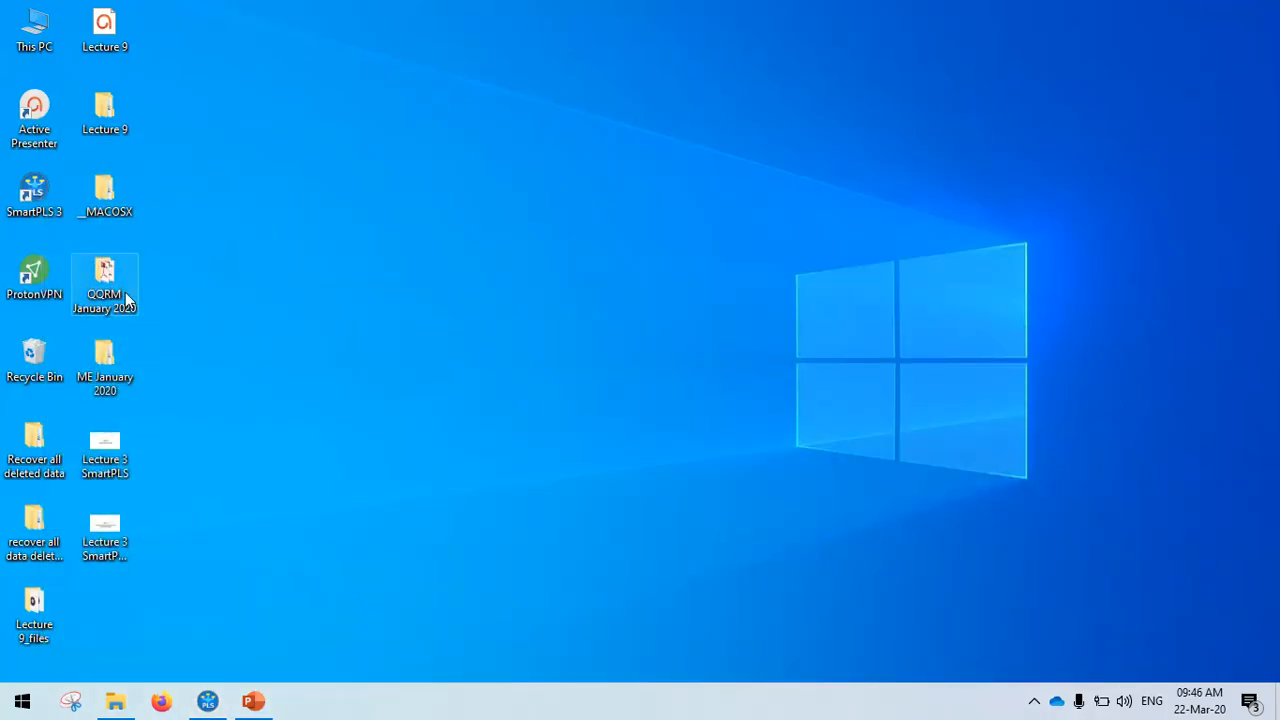
pyautogui.doubleClick(125, 294)
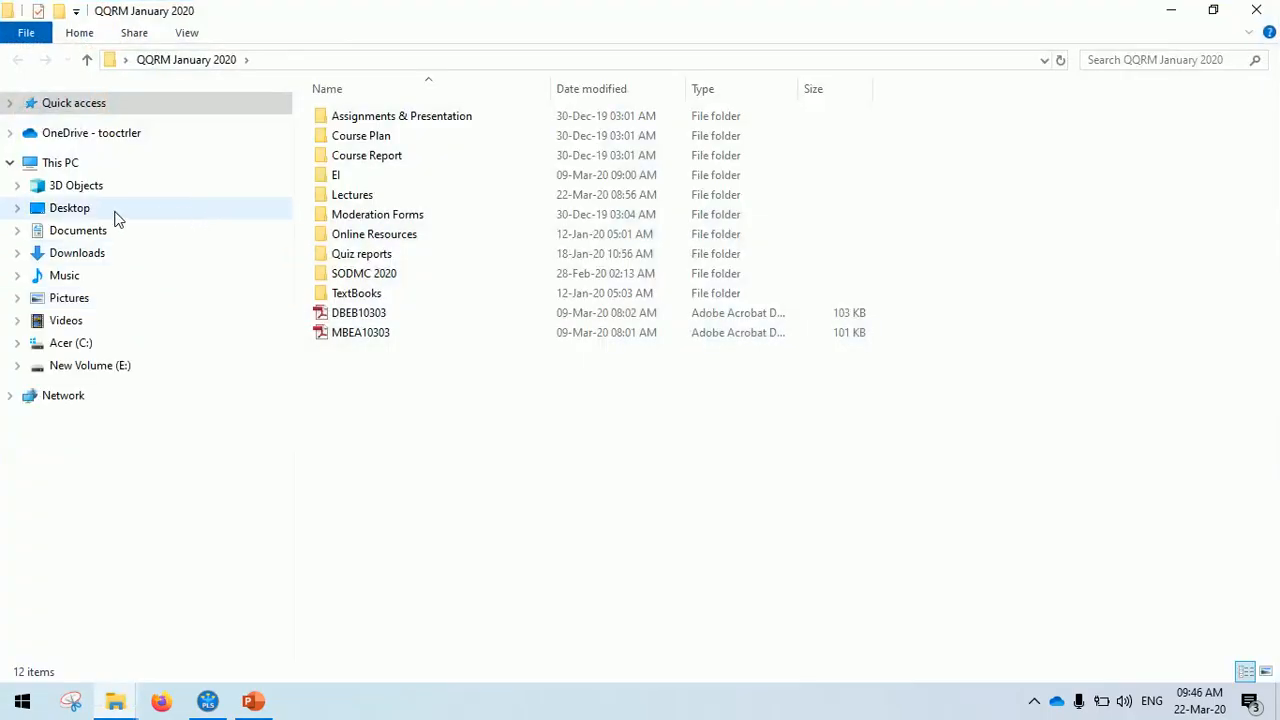
pyautogui.click(370, 200)
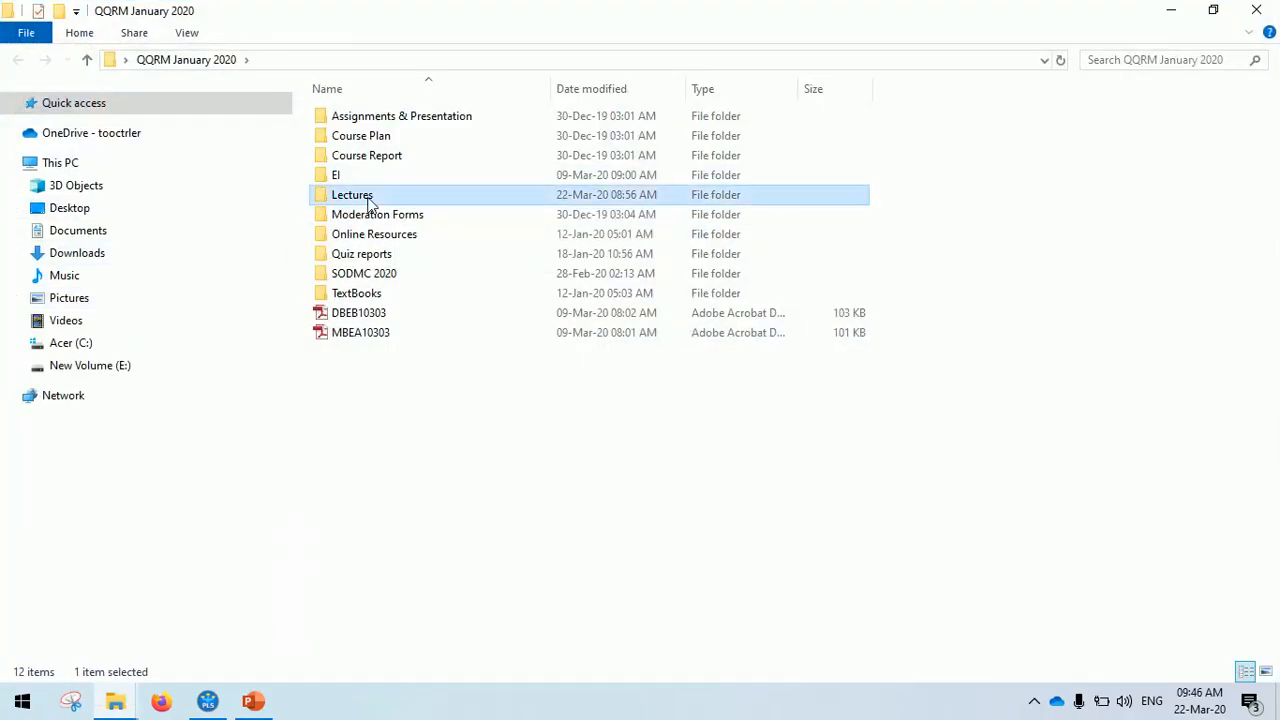
pyautogui.doubleClick(368, 200)
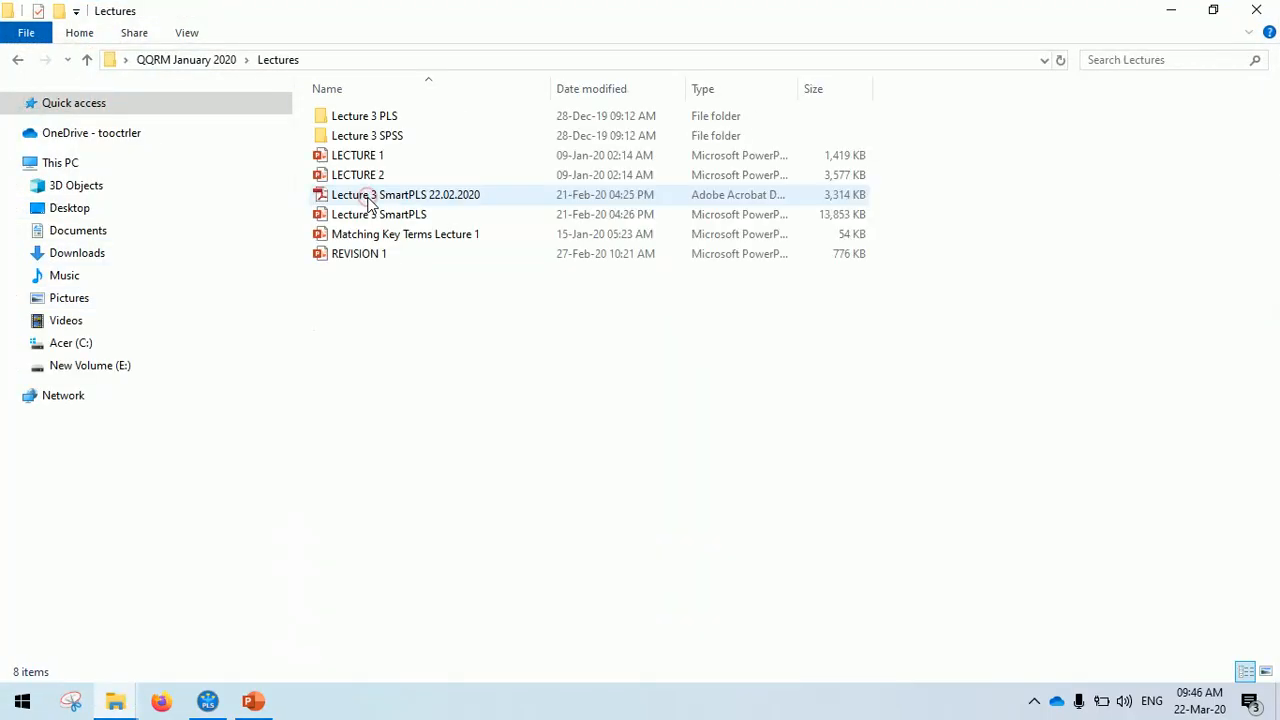
pyautogui.doubleClick(375, 121)
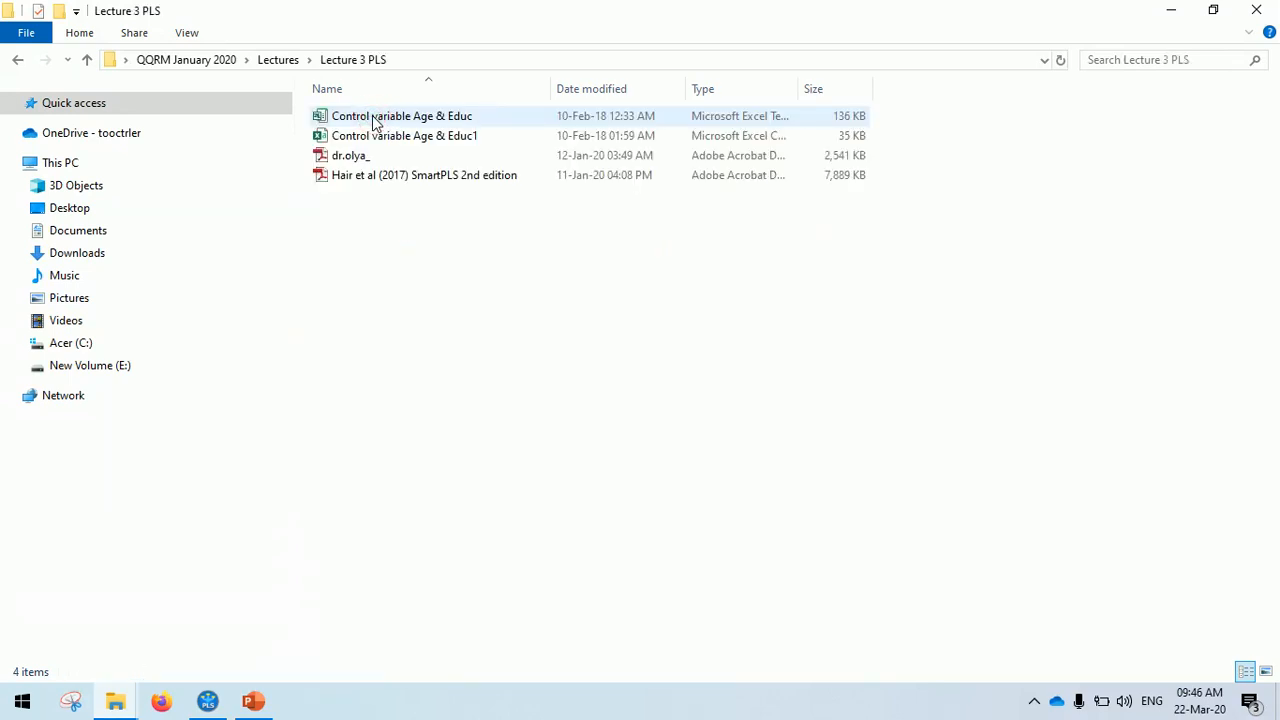
pyautogui.doubleClick(378, 118)
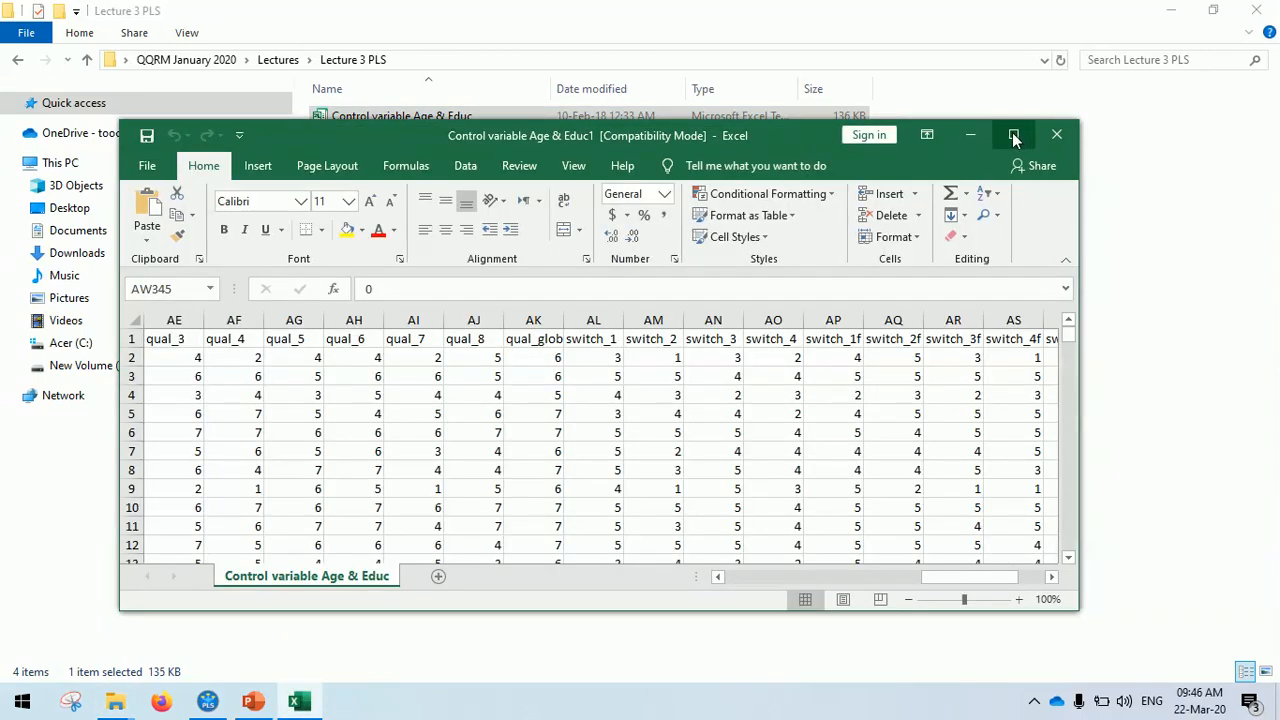
pyautogui.click(1013, 136)
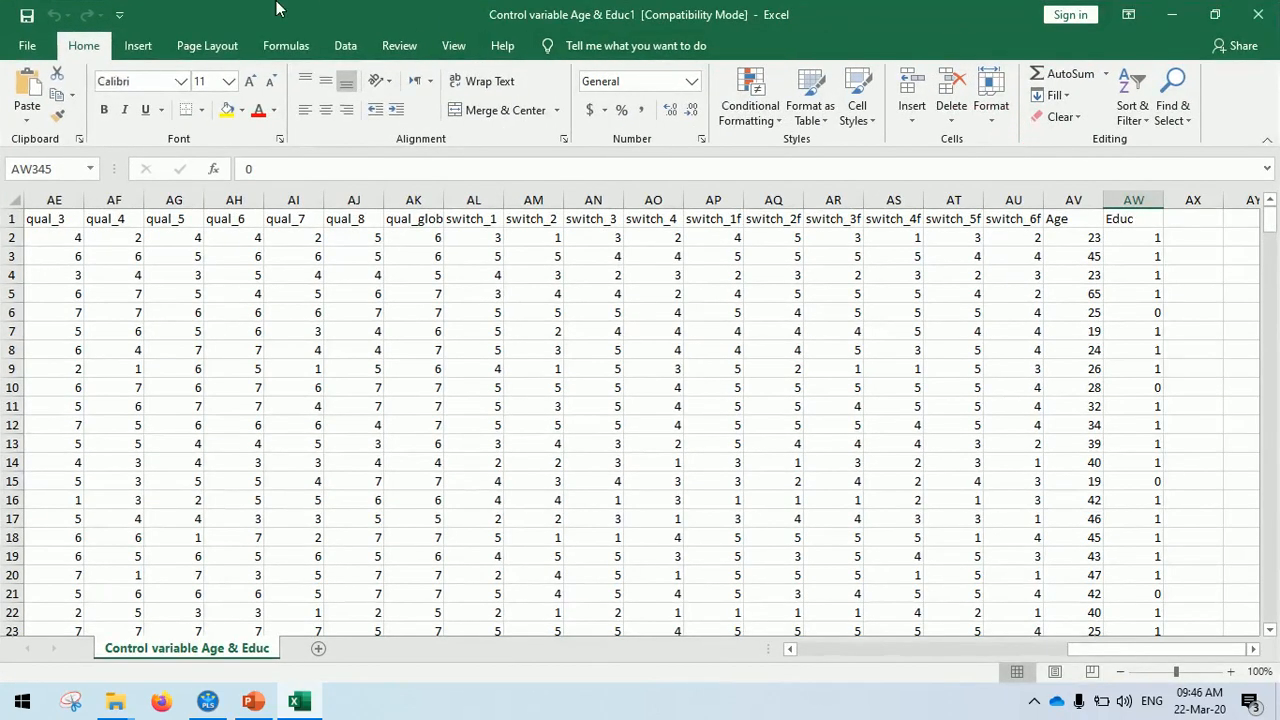
# Try to save the workbook as CSV (Comma delimited) in the Lecture 3 PLS folder, and close it without replacing the existing file.
pyautogui.click(27, 47)
pyautogui.click(63, 295)
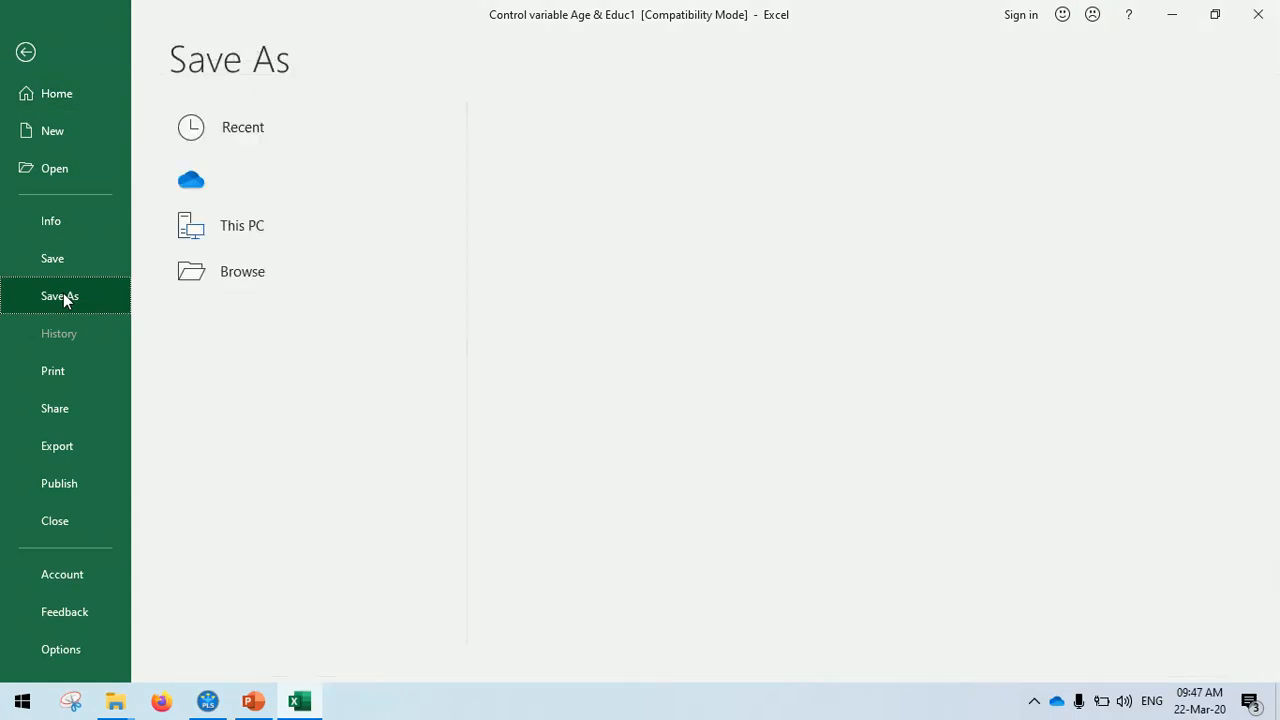
pyautogui.click(575, 198)
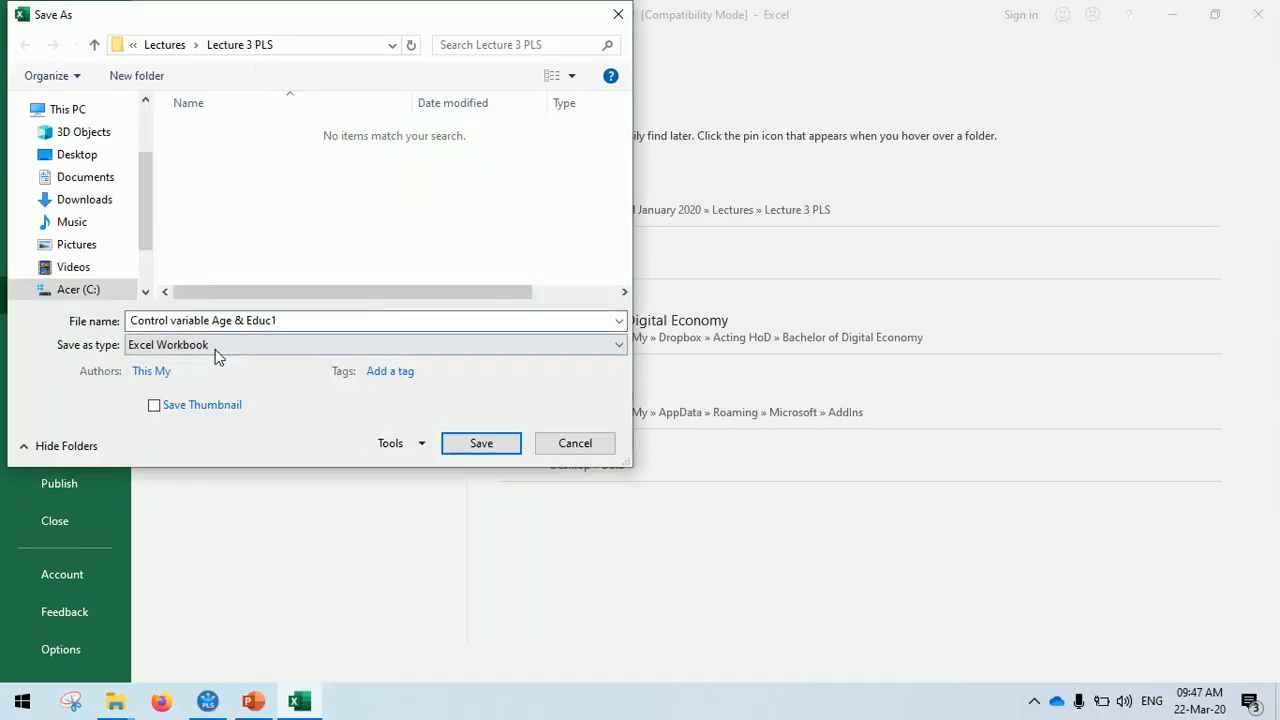
pyautogui.click(199, 346)
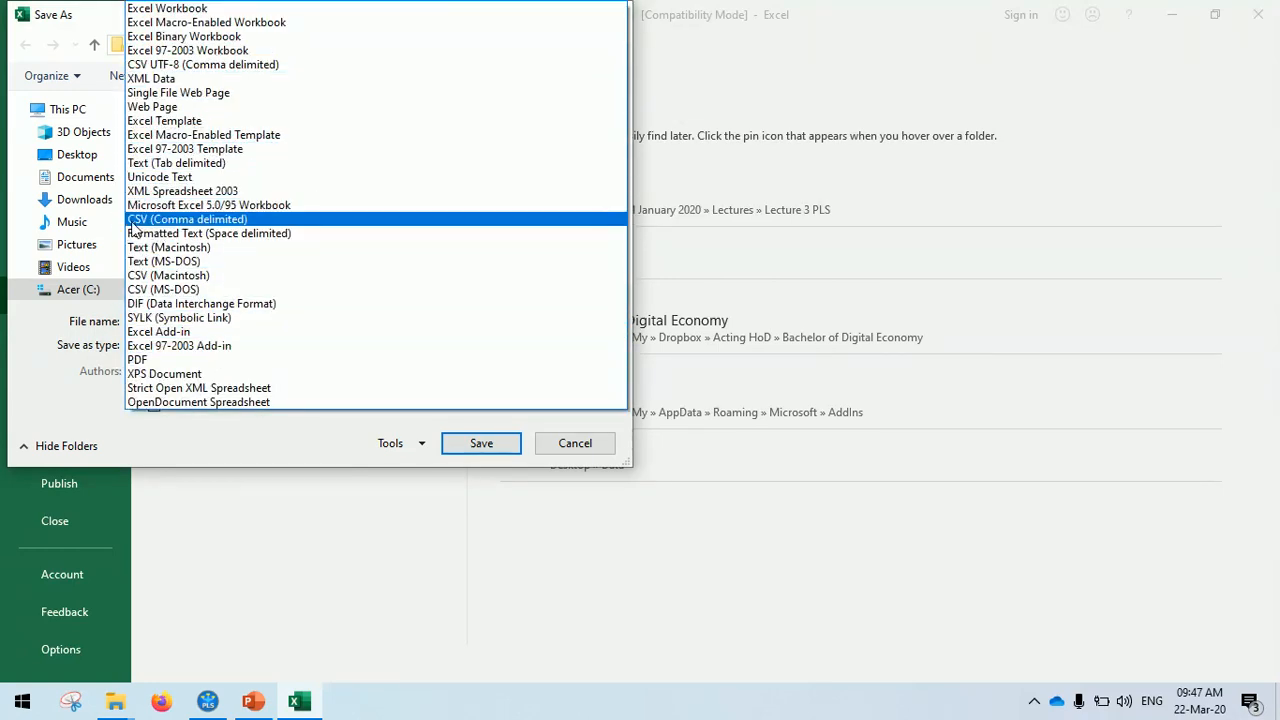
pyautogui.click(239, 222)
pyautogui.click(478, 418)
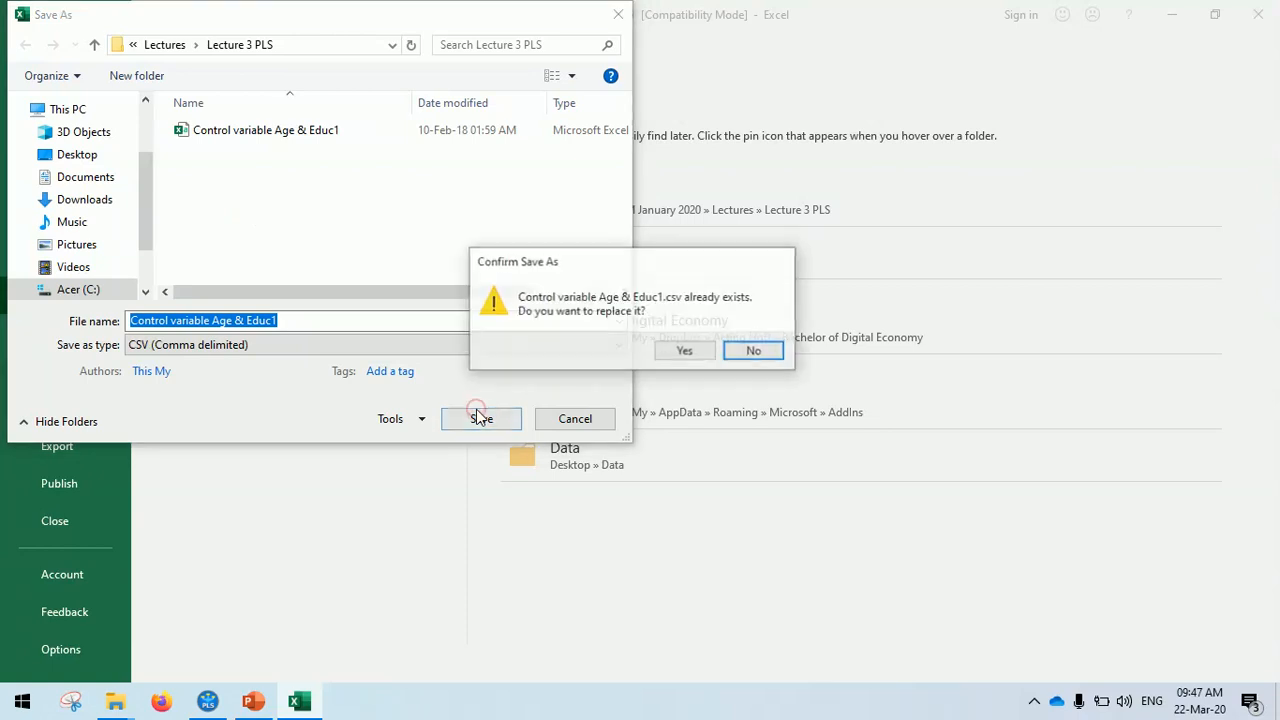
pyautogui.click(754, 351)
pyautogui.click(618, 14)
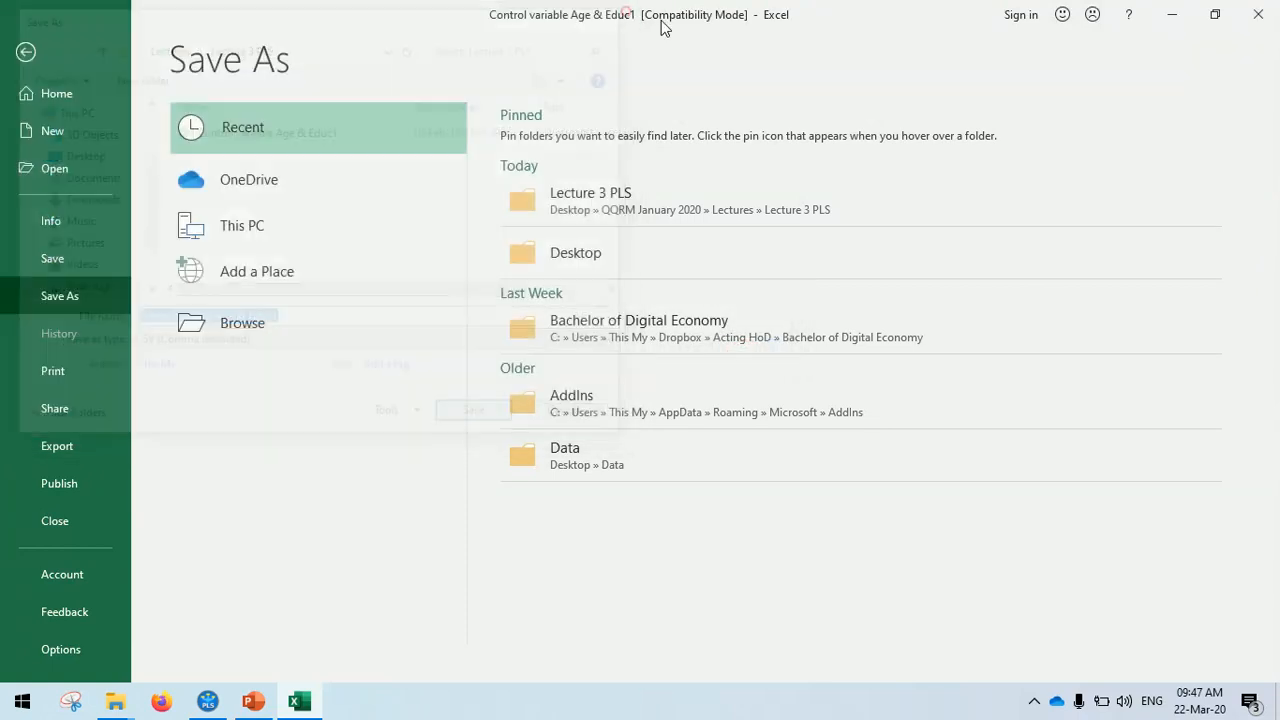
pyautogui.click(1266, 12)
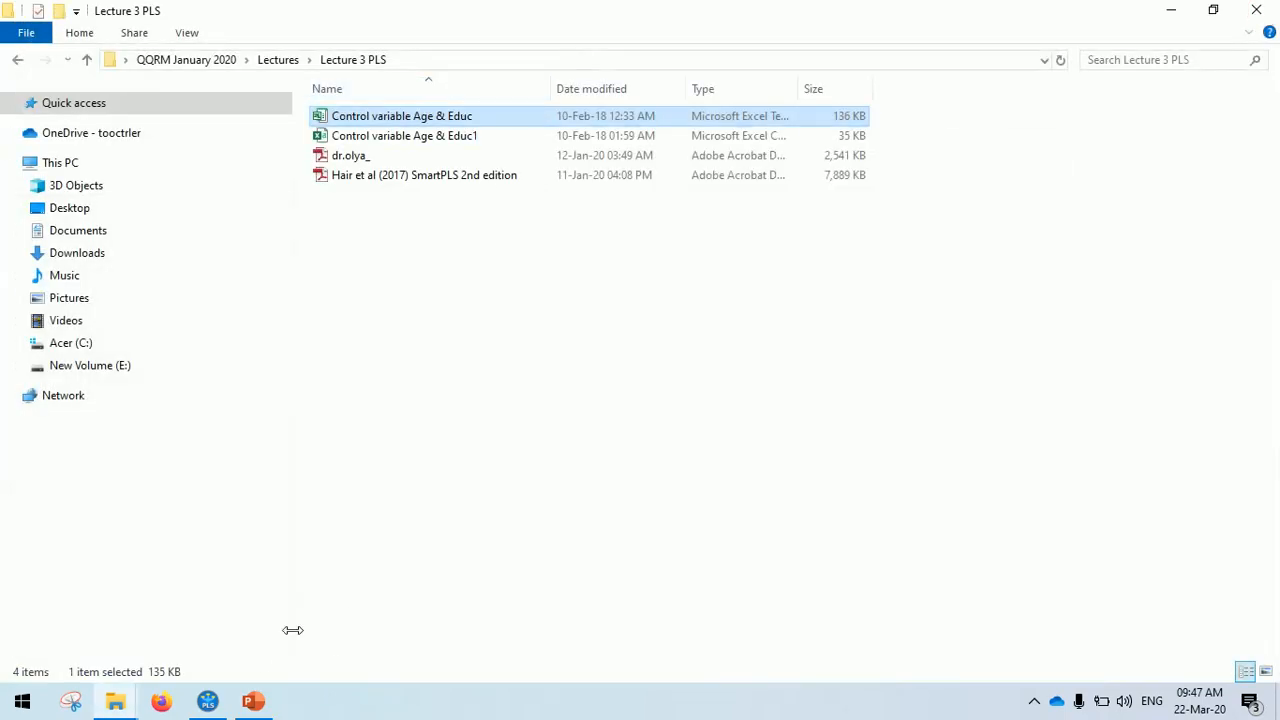
# Switch to SmartPLS and import Control variable Age & Educ1 from Desktop > QQRM January 2020 > Lectures > Lecture 3 PLS into Project 1.
pyautogui.click(216, 698)
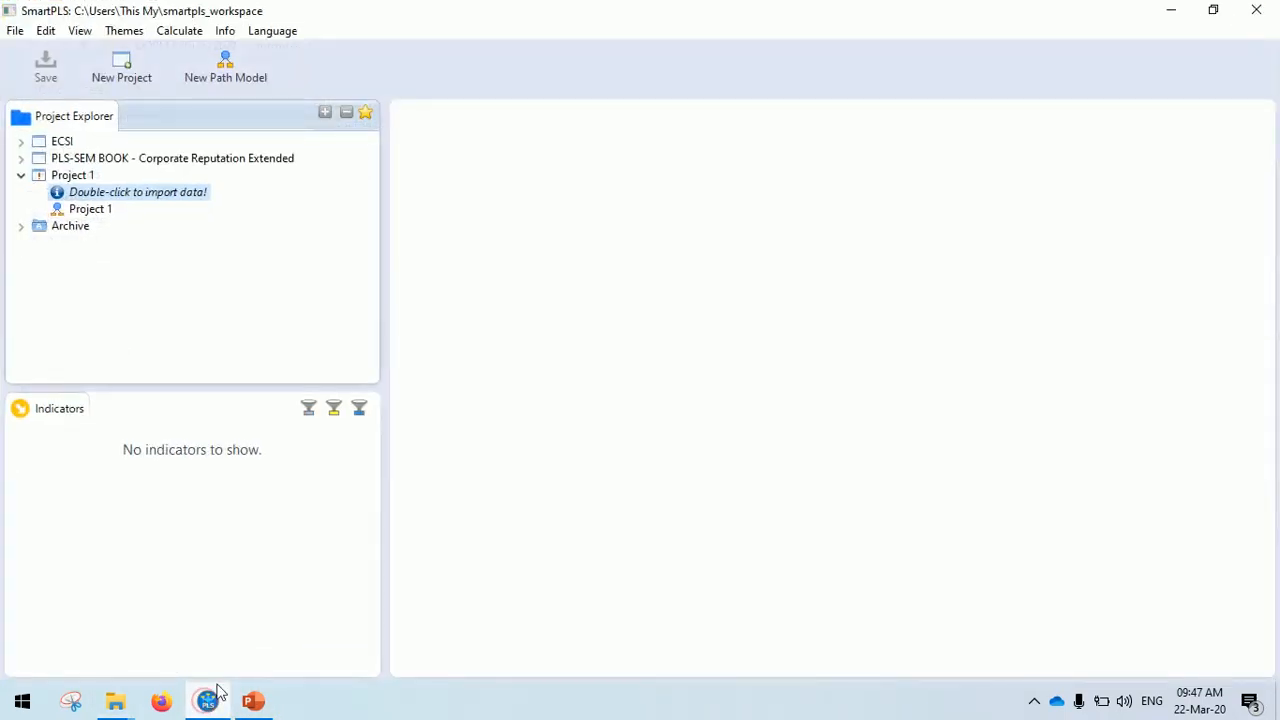
pyautogui.doubleClick(161, 196)
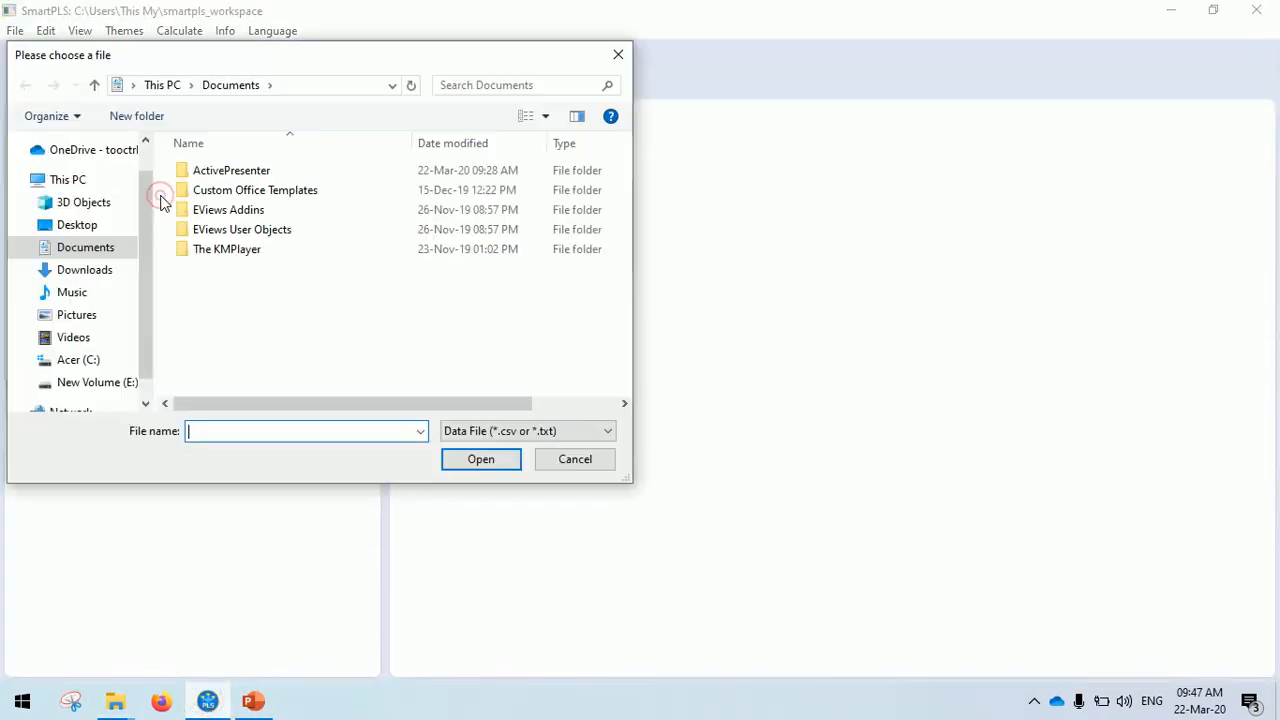
pyautogui.click(88, 226)
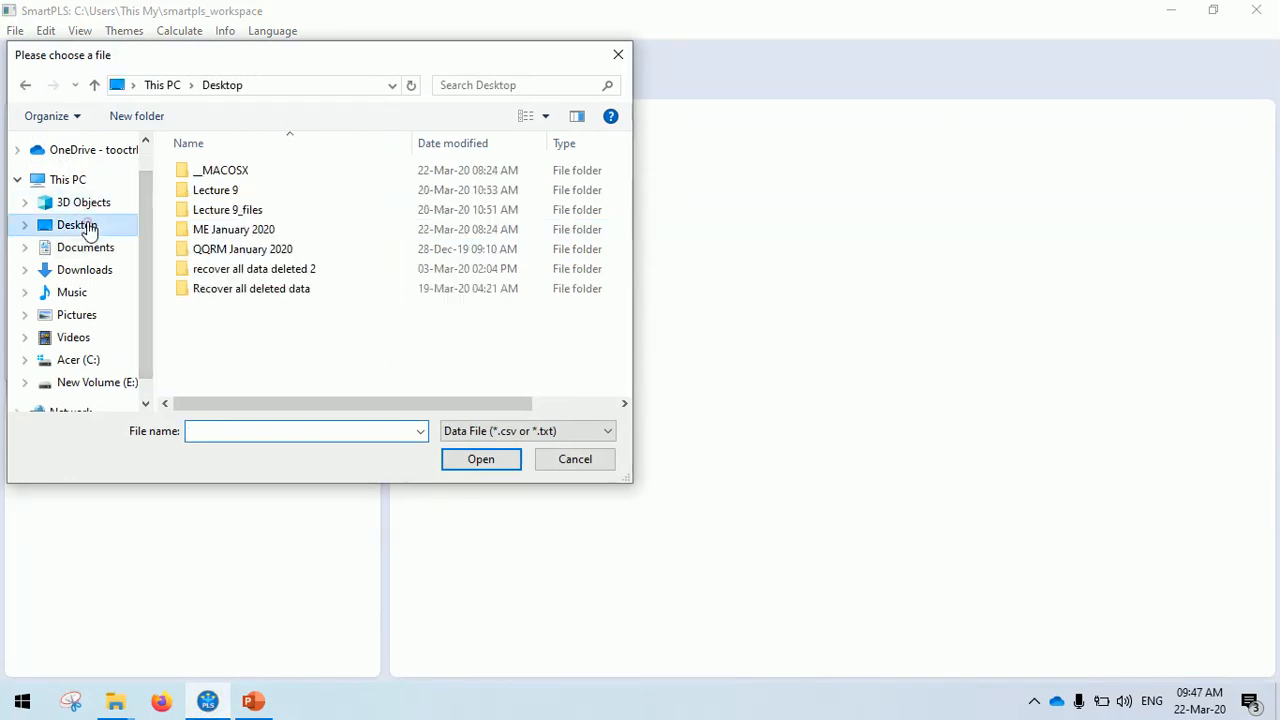
pyautogui.doubleClick(240, 256)
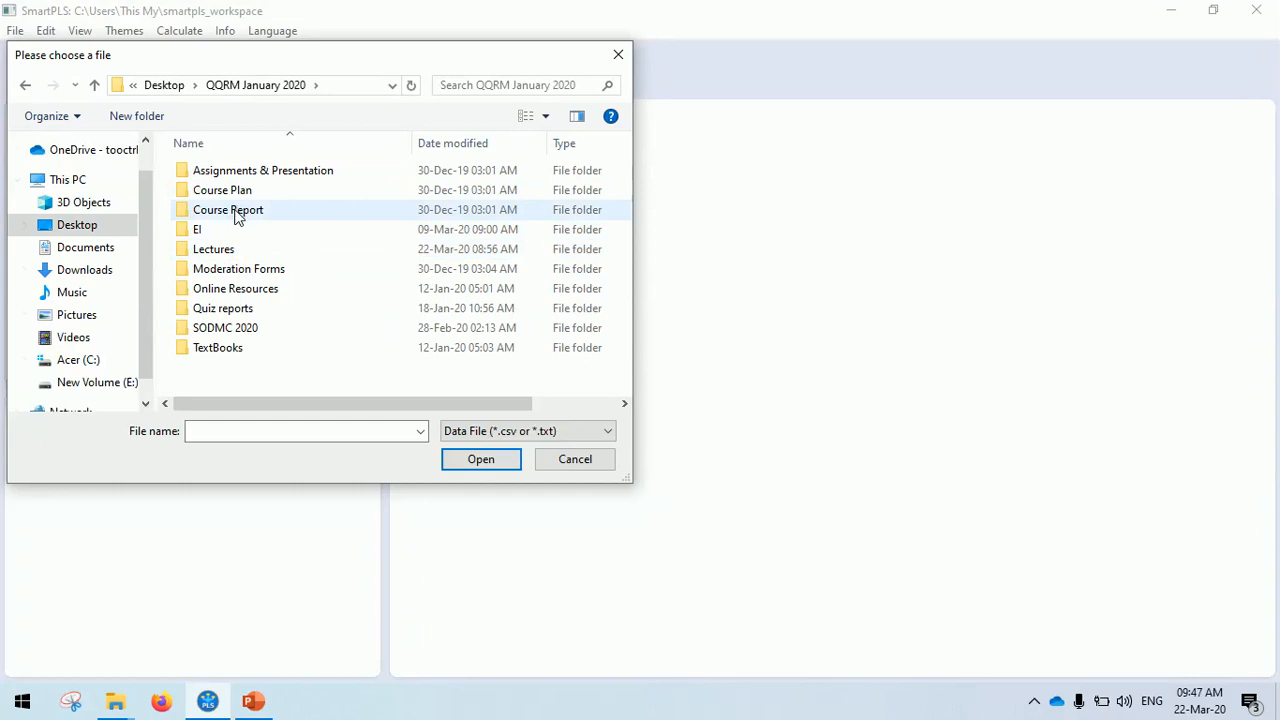
pyautogui.doubleClick(220, 252)
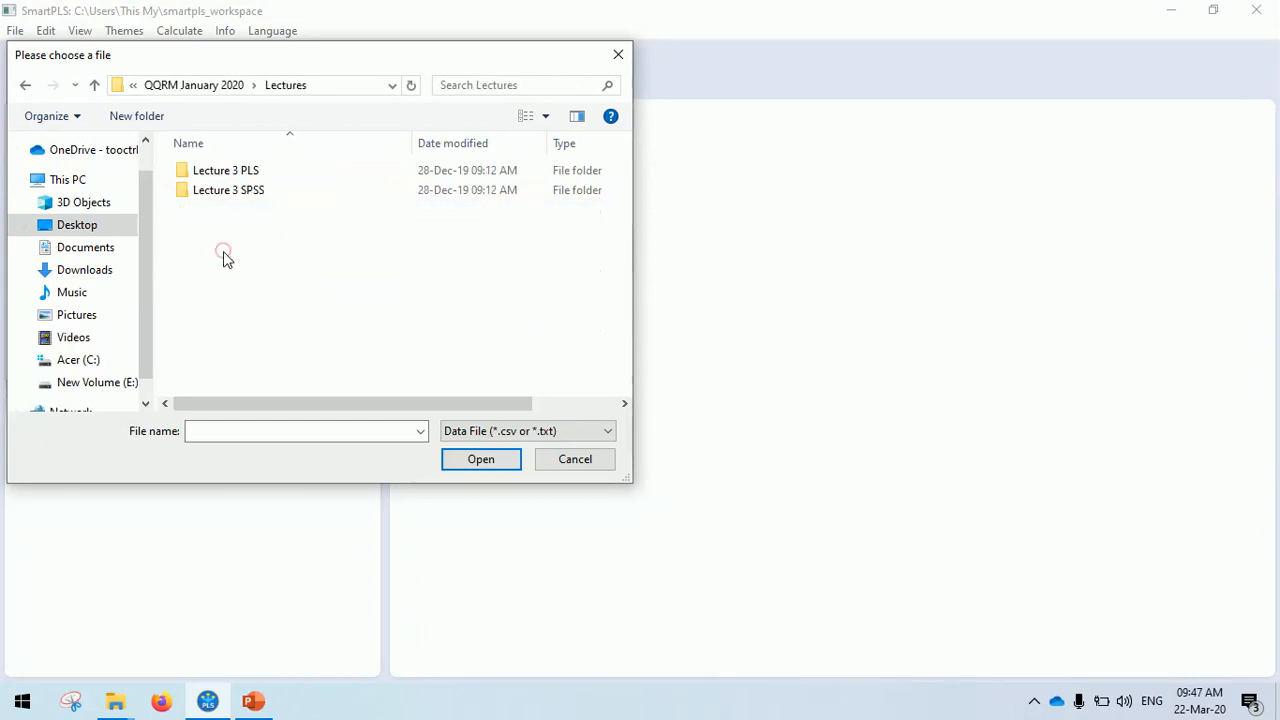
pyautogui.doubleClick(246, 172)
pyautogui.click(248, 173)
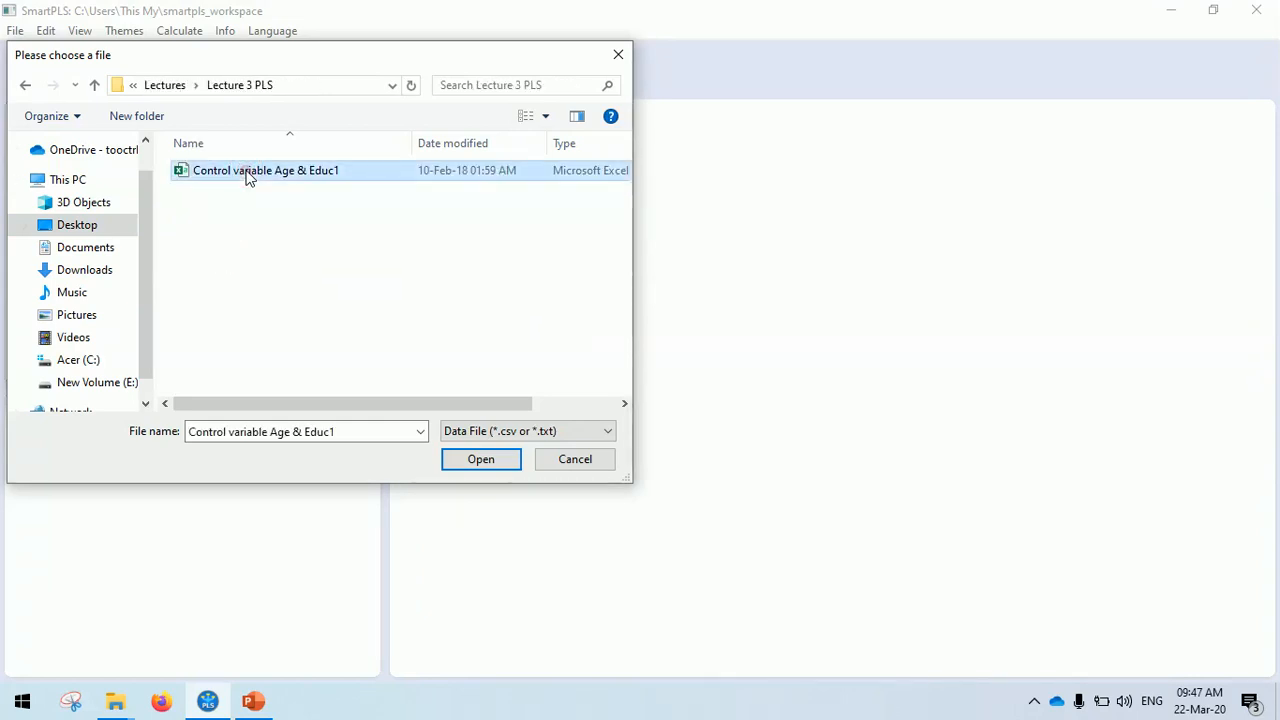
pyautogui.doubleClick(248, 173)
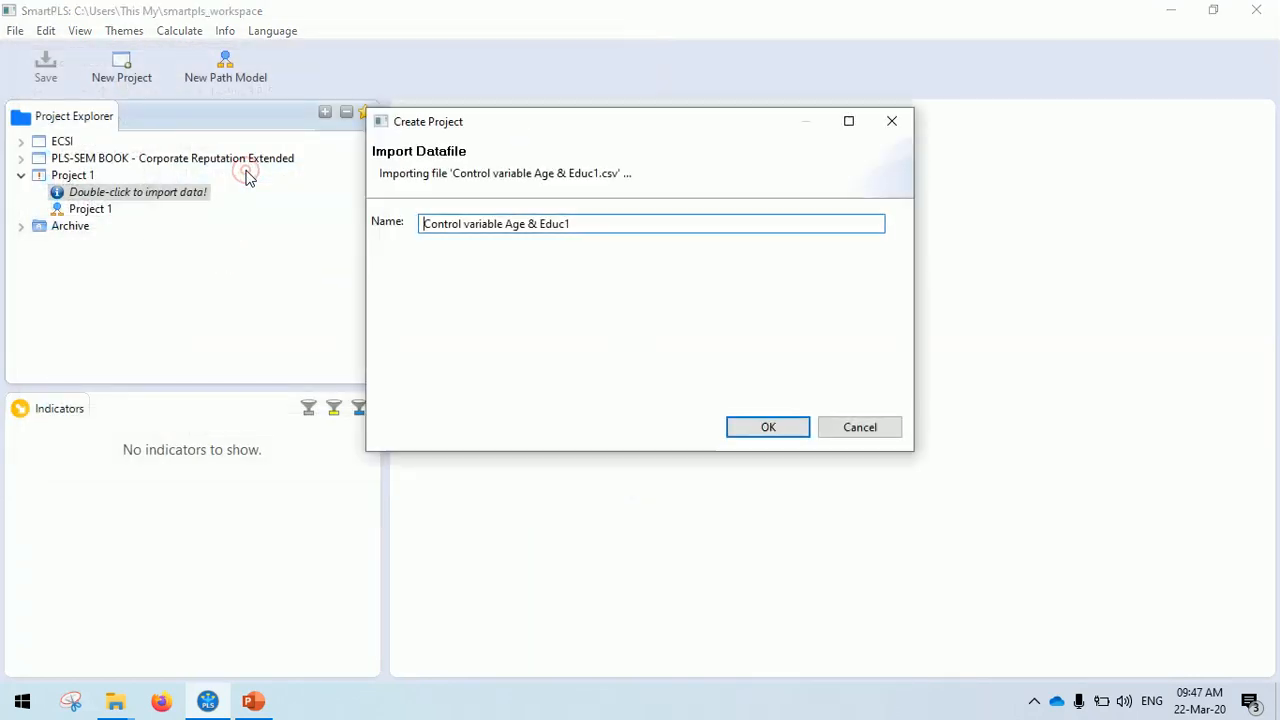
pyautogui.click(768, 428)
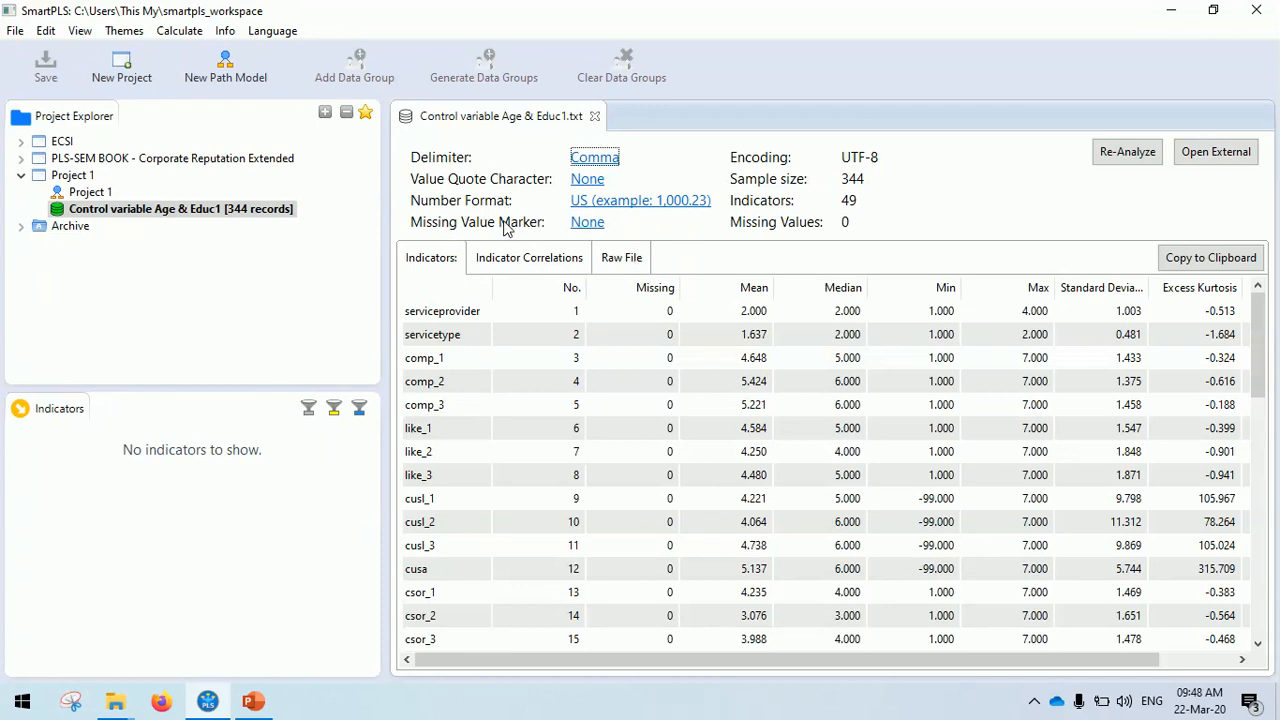
# Set the imported data file's missing value marker to -99.
pyautogui.click(587, 222)
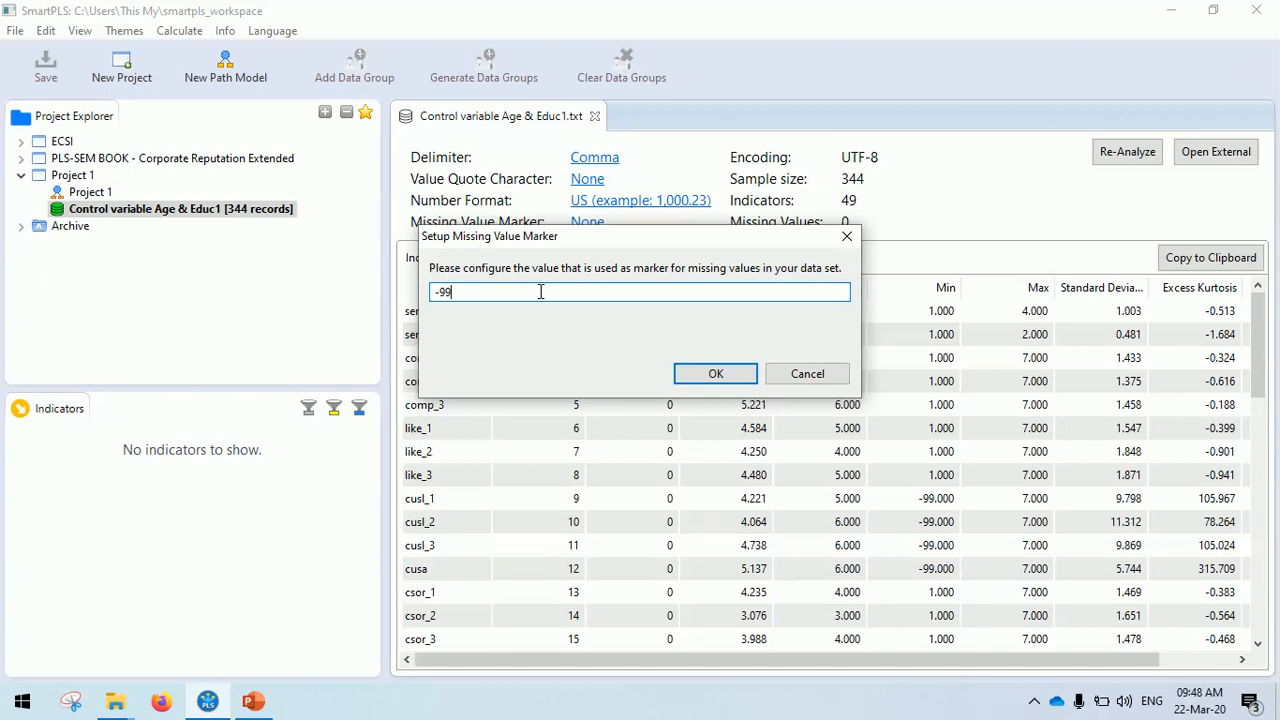
pyautogui.click(708, 378)
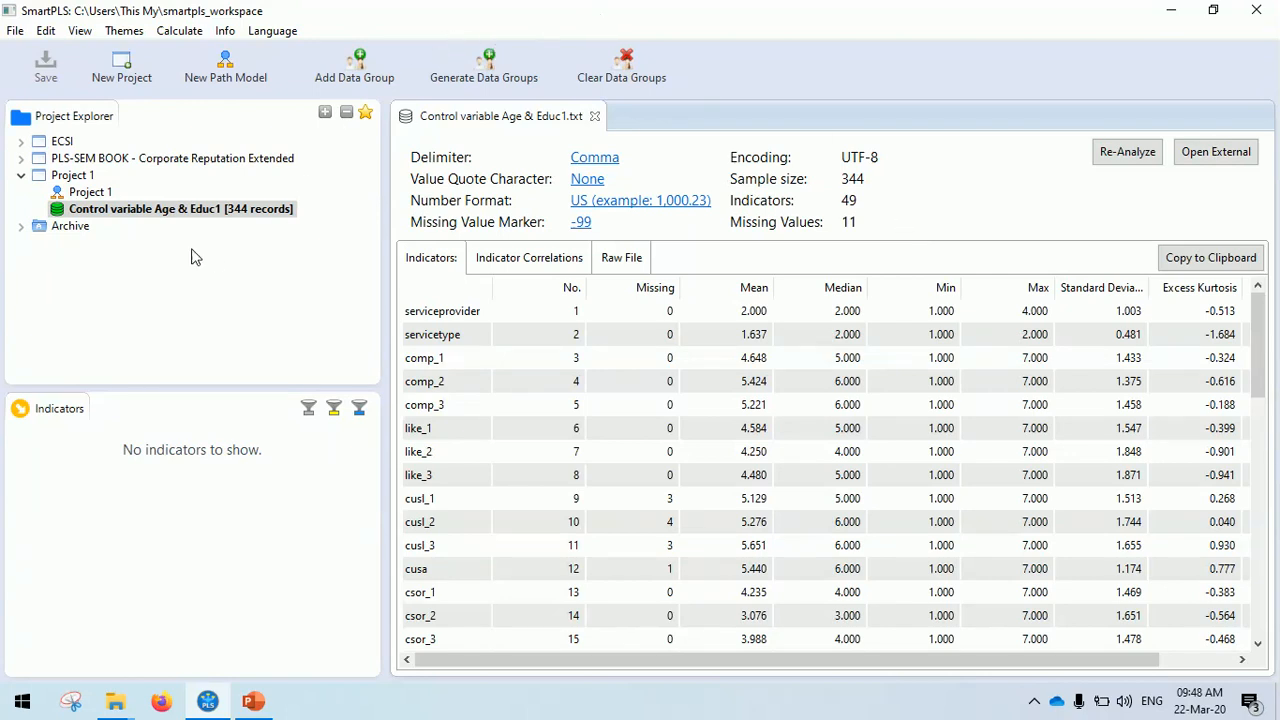
# Open the Project 1 path model for editing and hide the formatting palette beside the canvas.
pyautogui.click(89, 193)
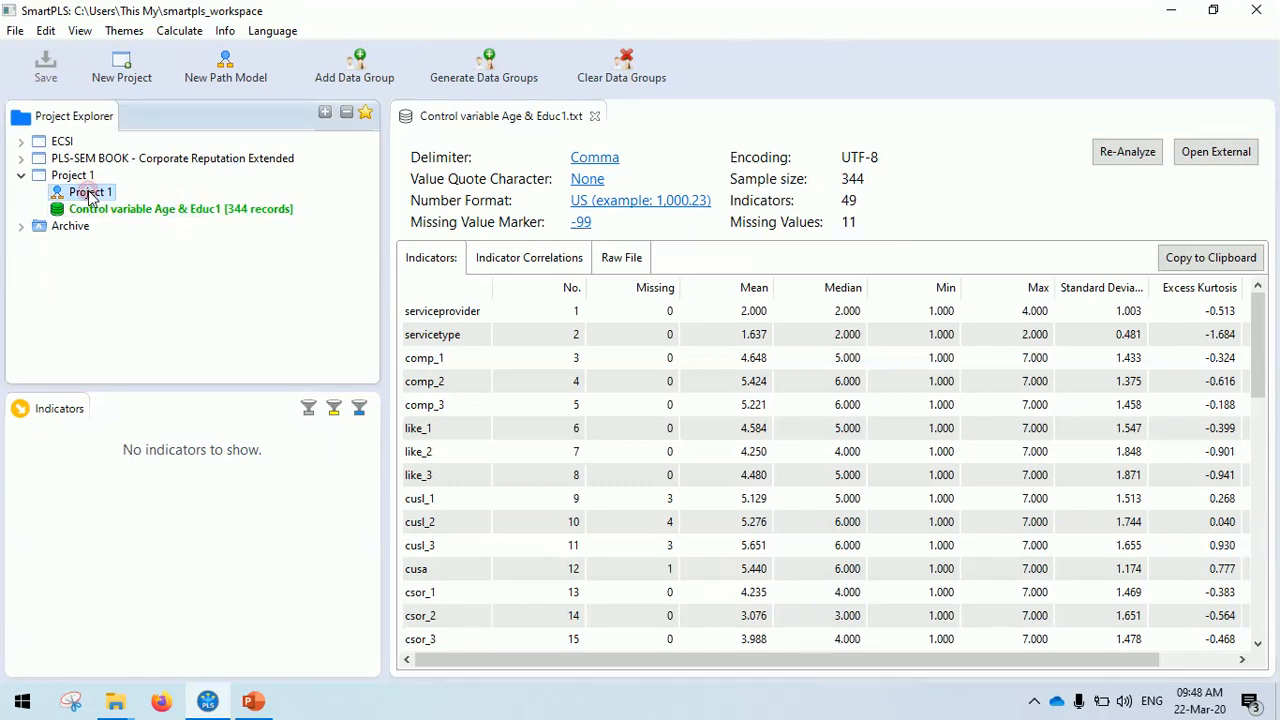
pyautogui.doubleClick(89, 193)
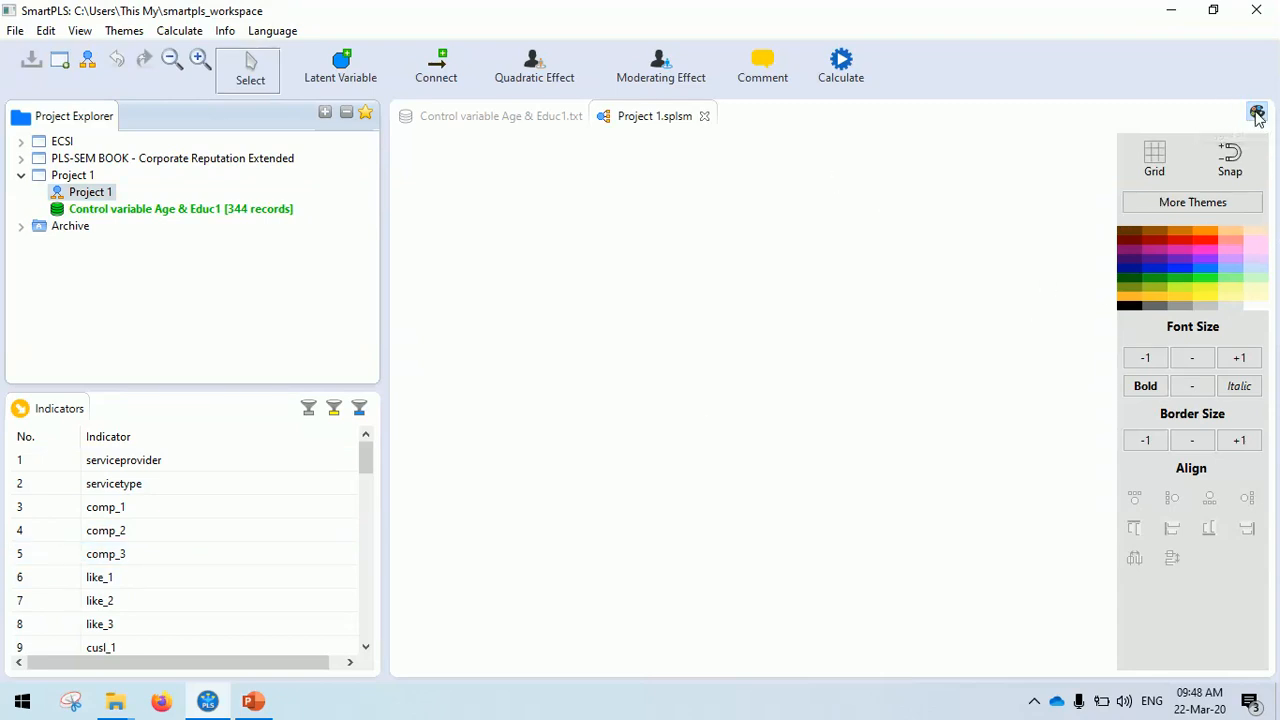
pyautogui.click(1257, 114)
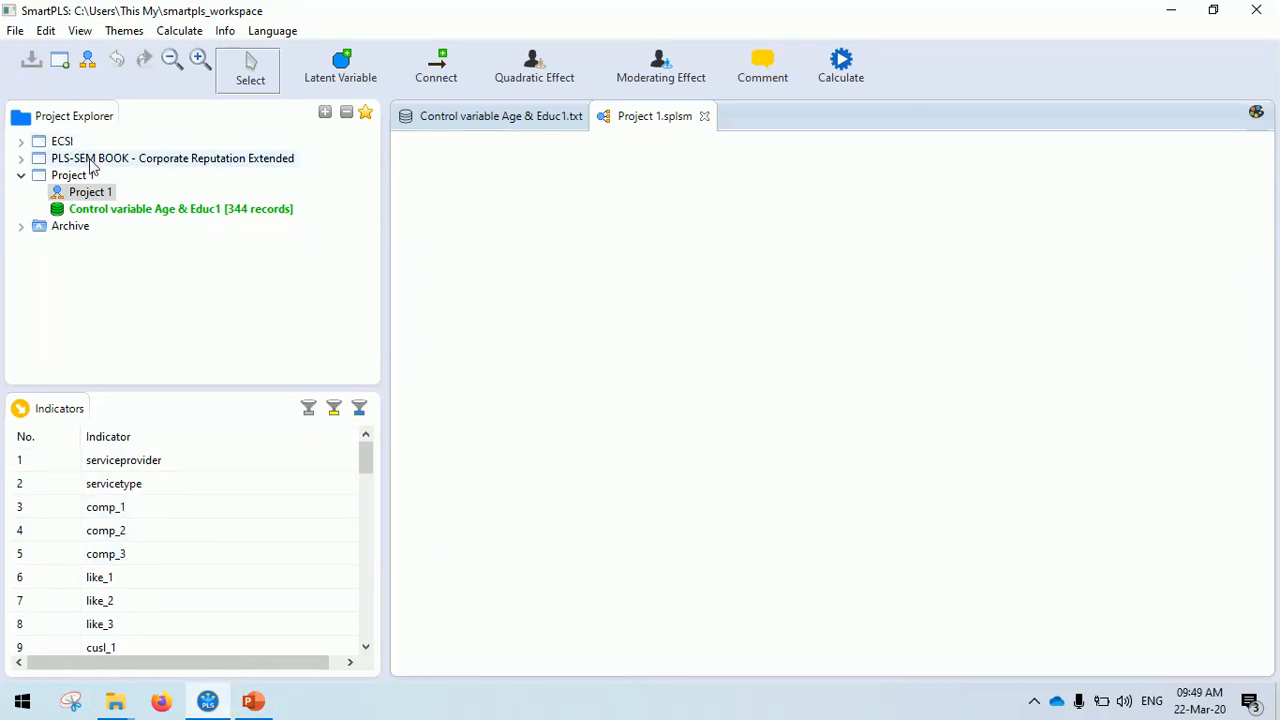
# Examine the Simple model in the PLS-SEM BOOK - Corporate Reputation Extended project as a reference, and close it and collapse that project.
pyautogui.click(21, 158)
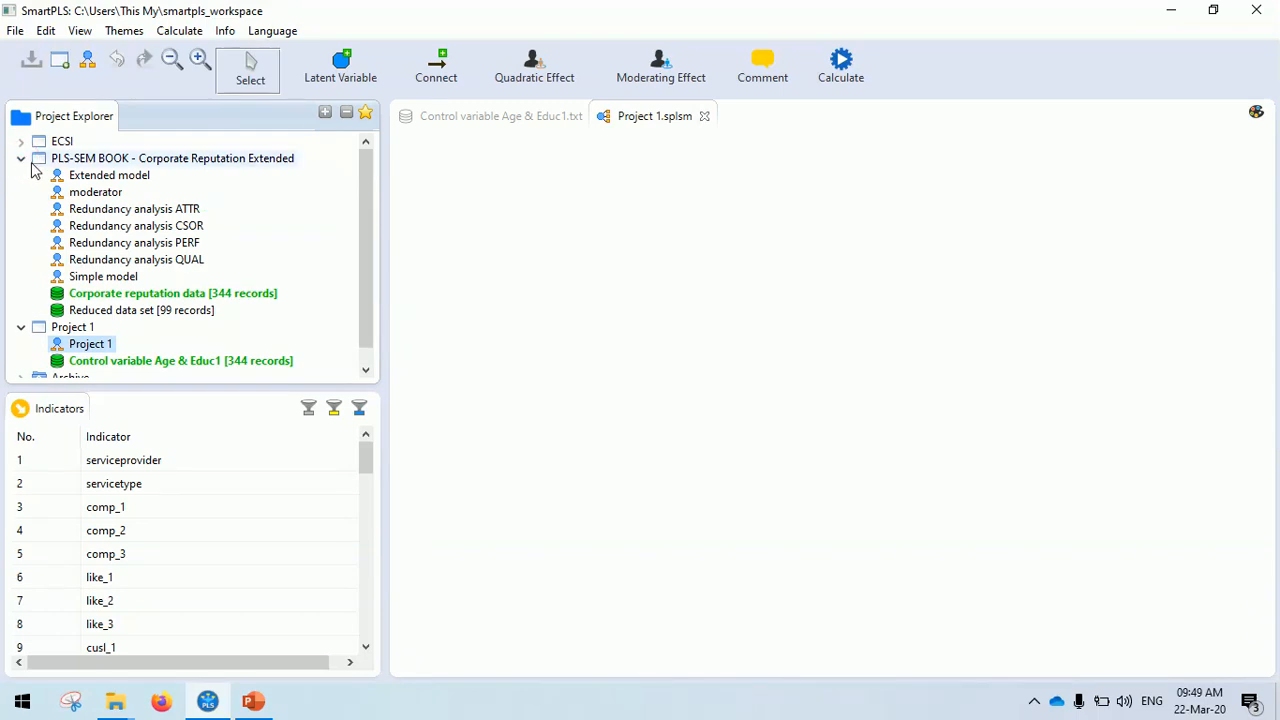
pyautogui.click(122, 280)
pyautogui.doubleClick(121, 281)
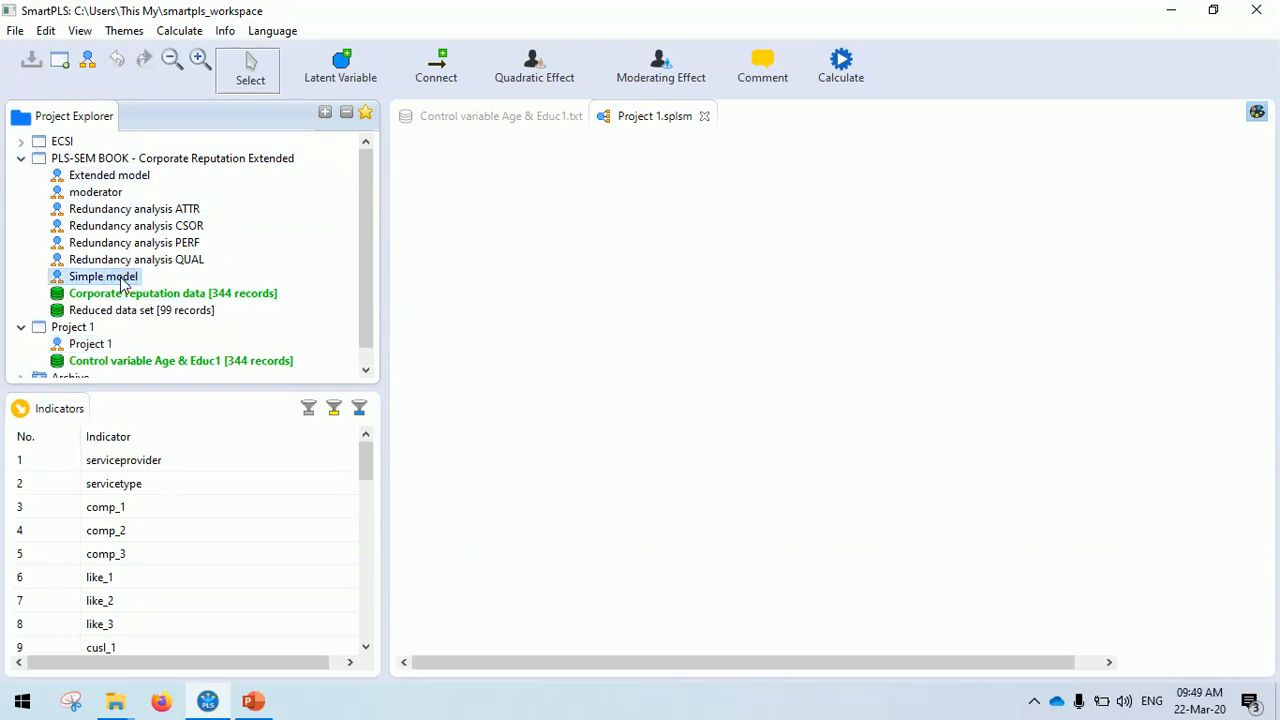
pyautogui.click(1256, 113)
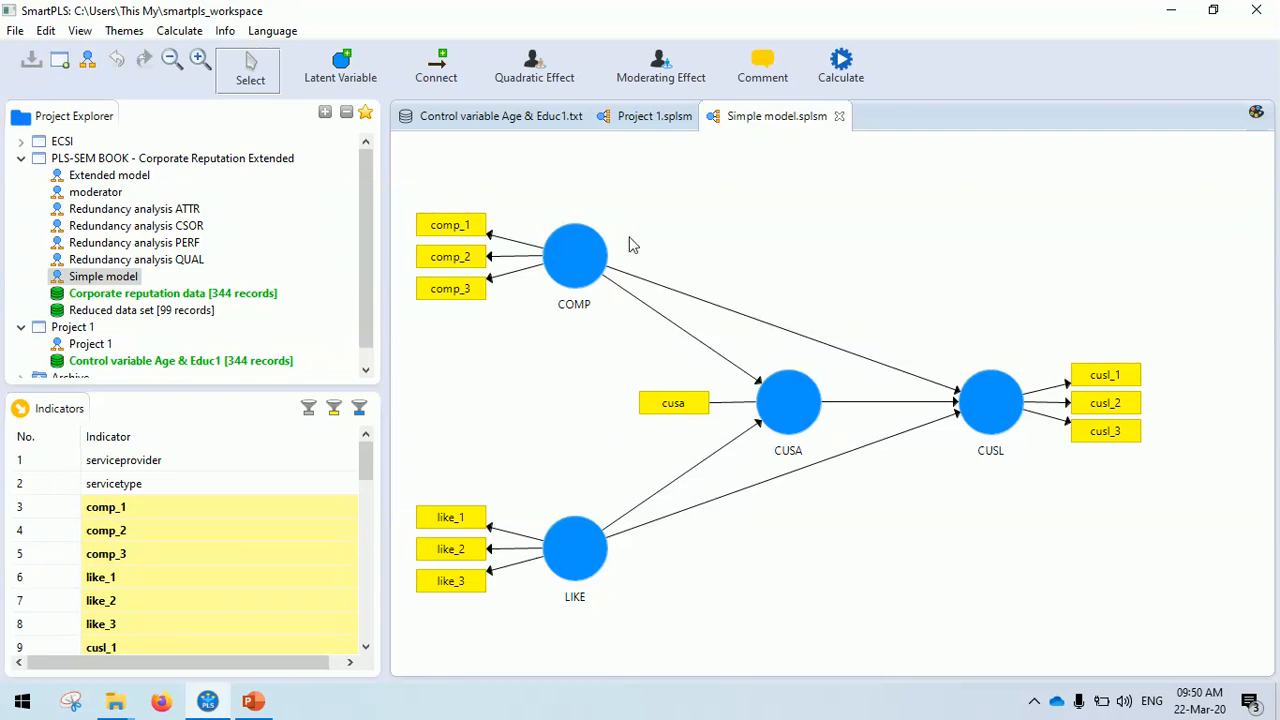
pyautogui.click(839, 116)
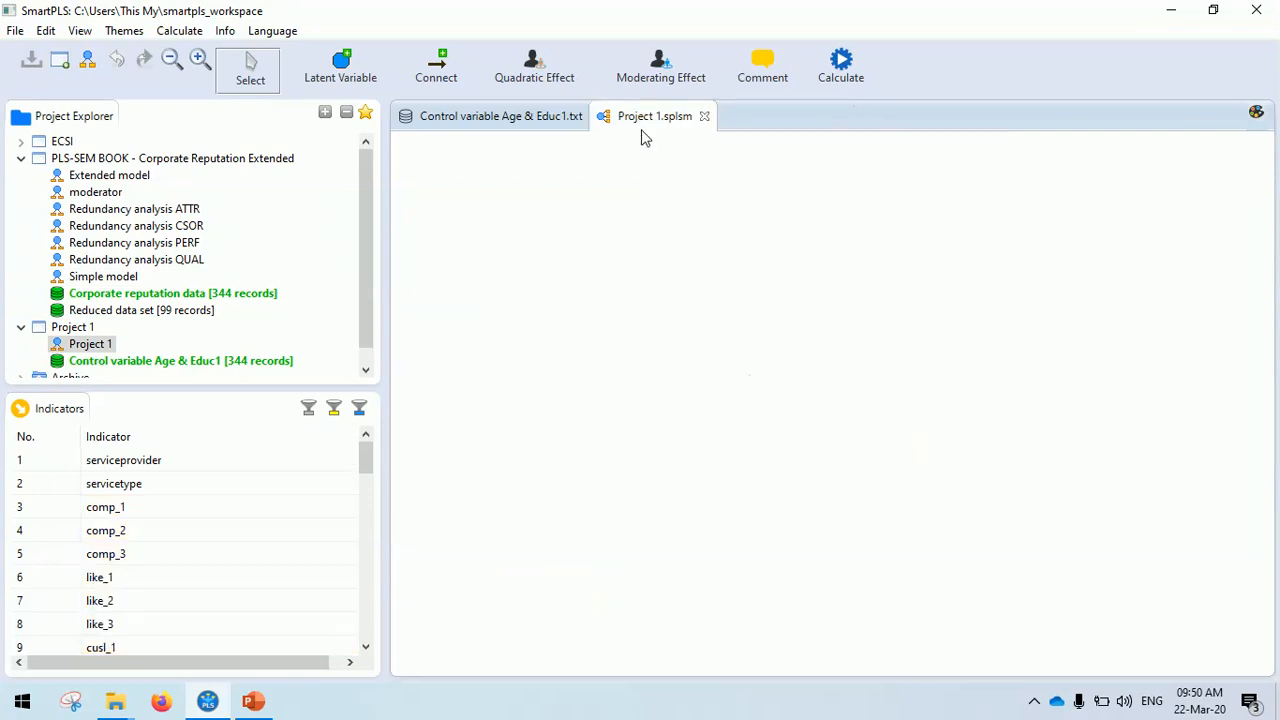
pyautogui.click(21, 159)
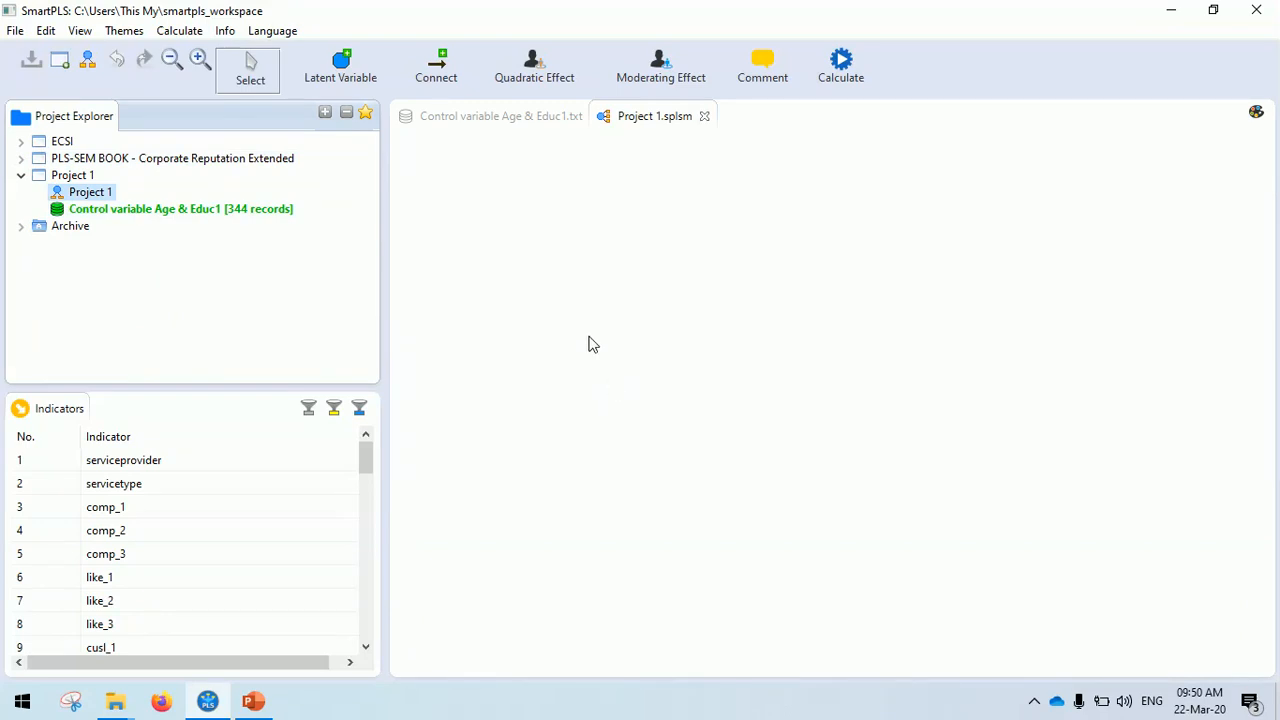
# Draw two latent variables on the empty Project 1 canvas and delete the surplus overlapping one.
pyautogui.click(345, 70)
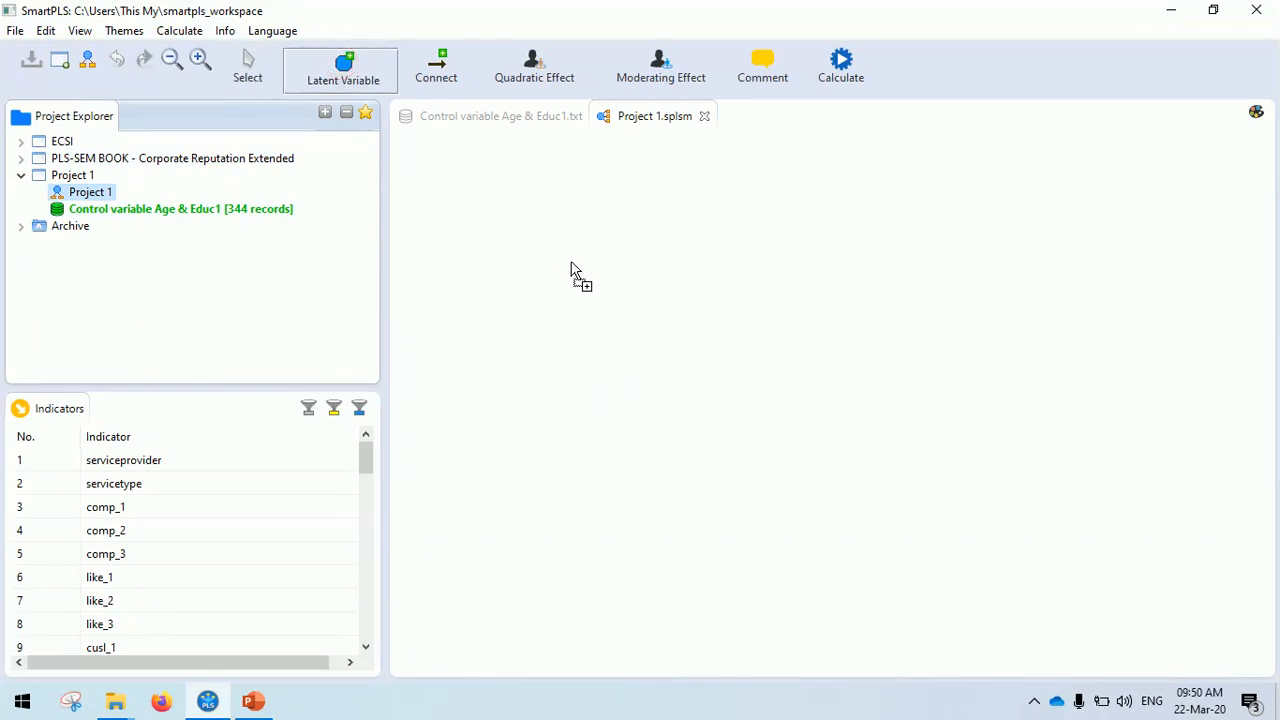
pyautogui.moveTo(573, 258); pyautogui.dragTo(509, 382)
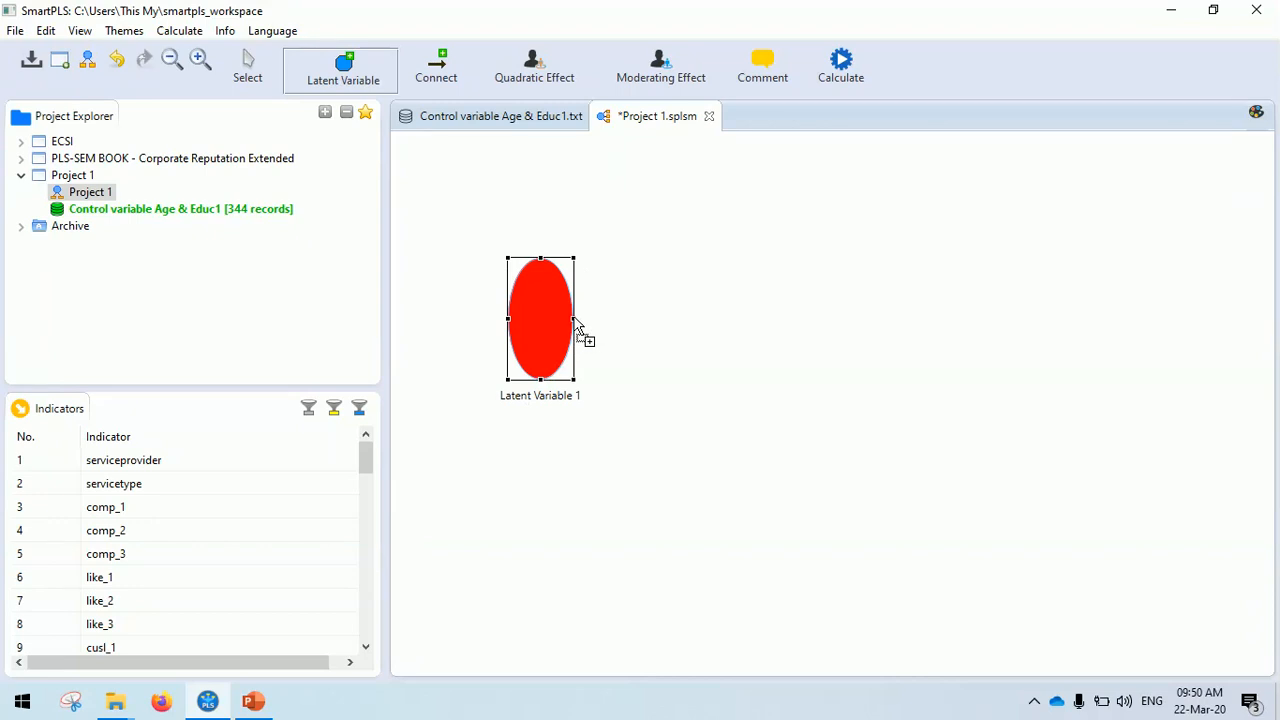
pyautogui.moveTo(576, 320)
pyautogui.mouseDown()
pyautogui.moveTo(596, 324)
pyautogui.moveTo(638, 380)
pyautogui.moveTo(528, 531)
pyautogui.moveTo(524, 521)
pyautogui.mouseUp()
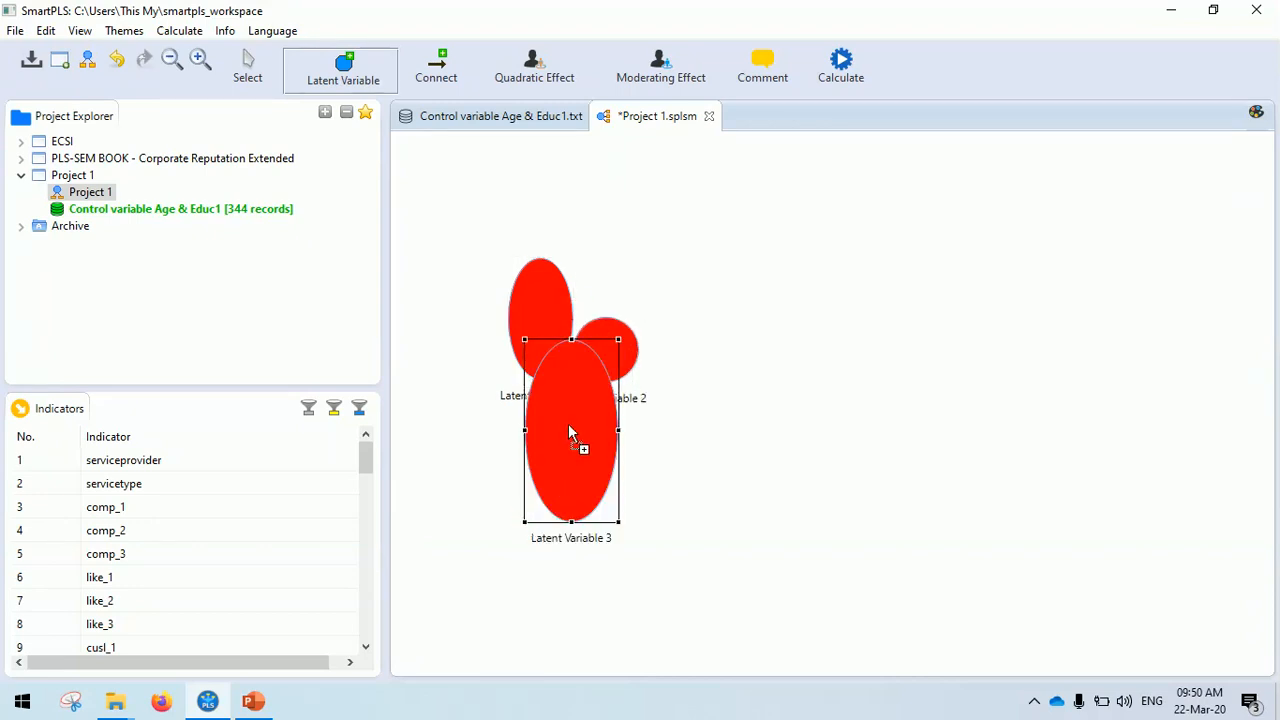
pyautogui.moveTo(572, 428)
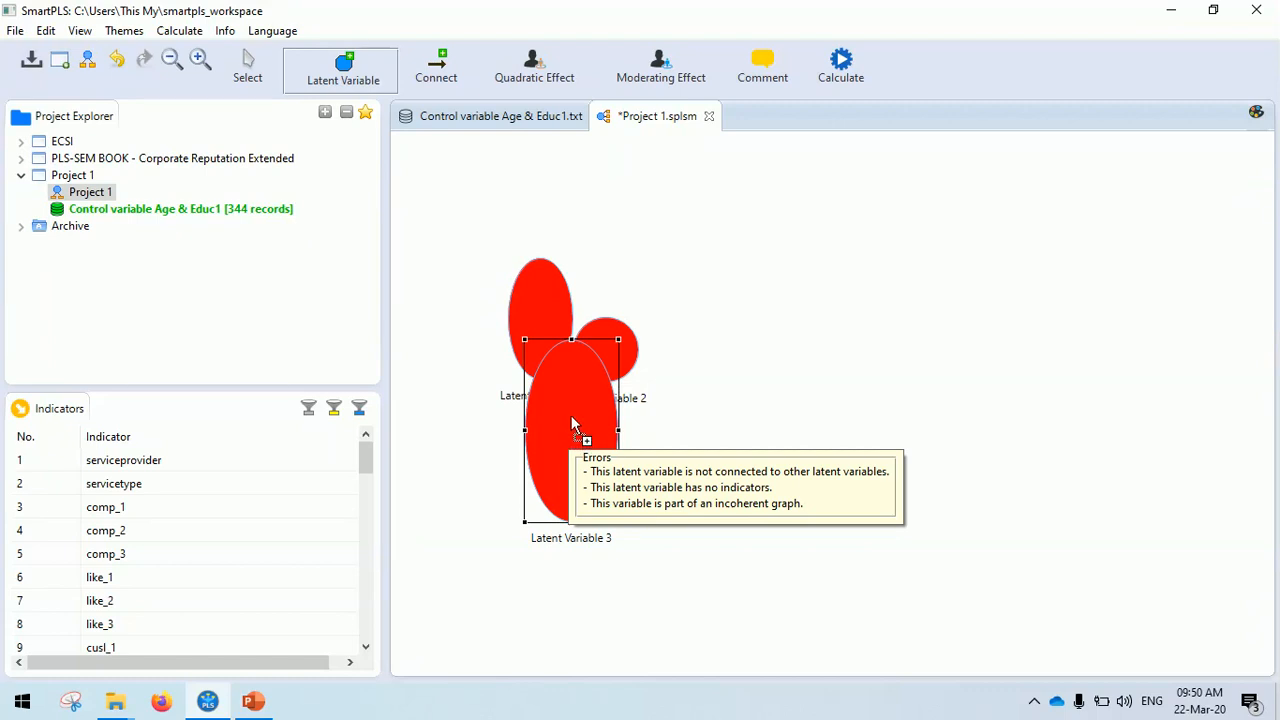
pyautogui.press('Delete')
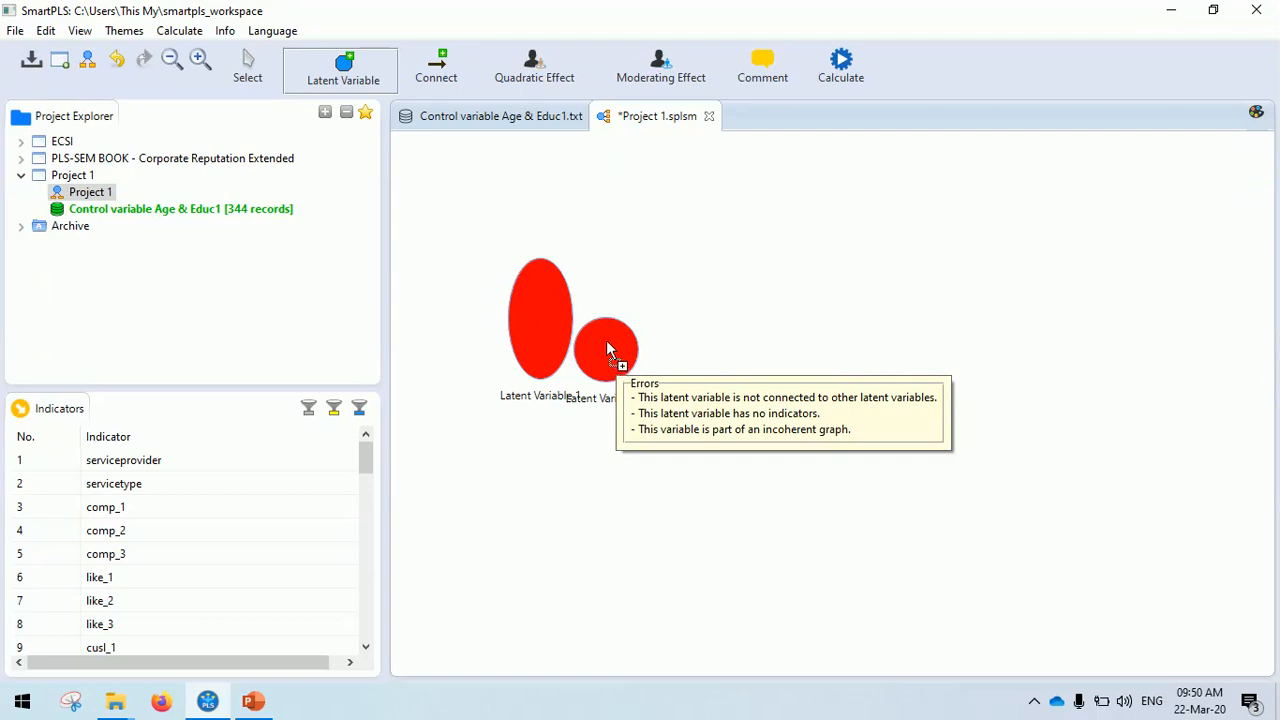
pyautogui.click(606, 342)
pyautogui.press('Delete')
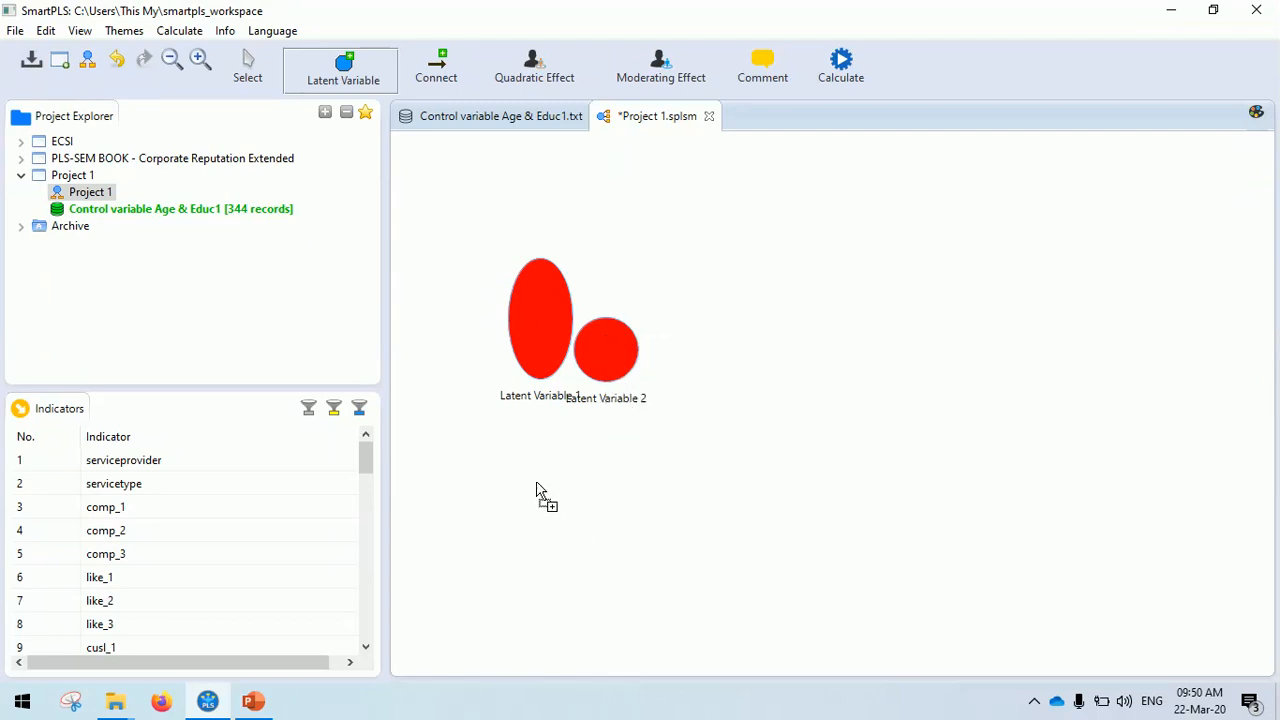
pyautogui.press('Escape')
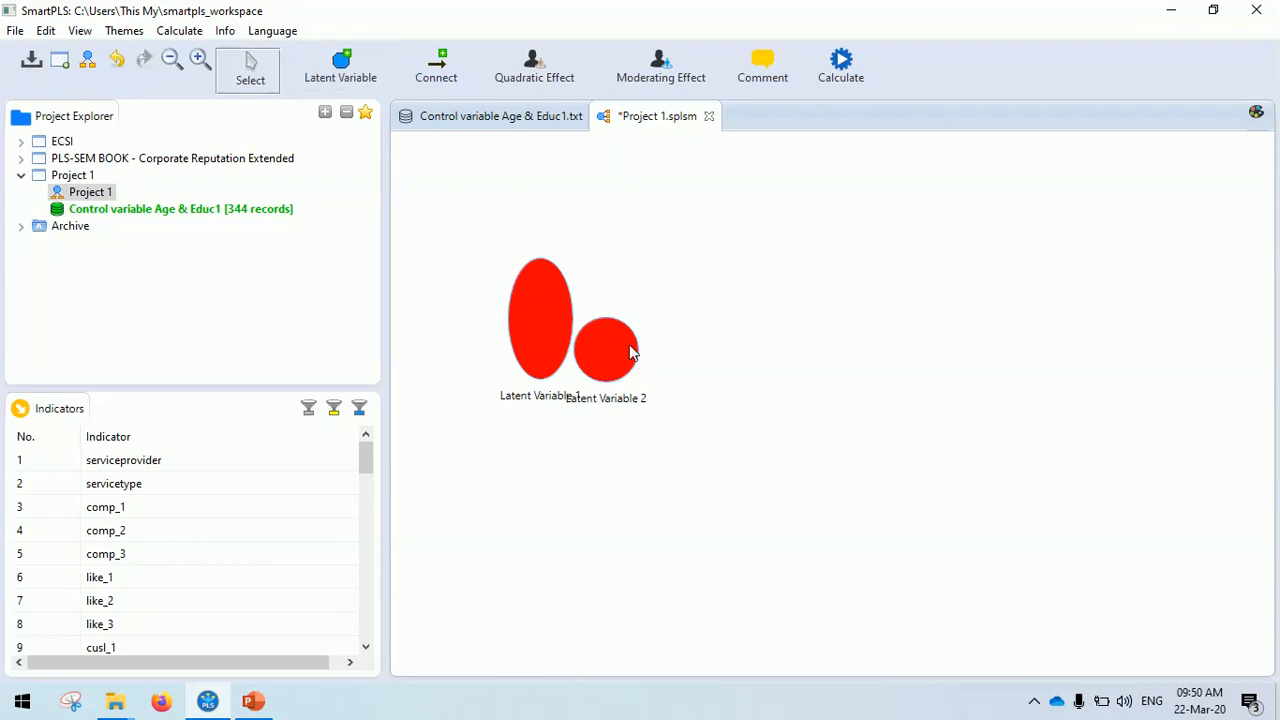
# Move Latent Variable 2 below Latent Variable 1 and enlarge both into roughly round circles of similar size.
pyautogui.moveTo(613, 355); pyautogui.dragTo(568, 491)
pyautogui.moveTo(525, 550); pyautogui.dragTo(525, 550)
pyautogui.click(512, 322)
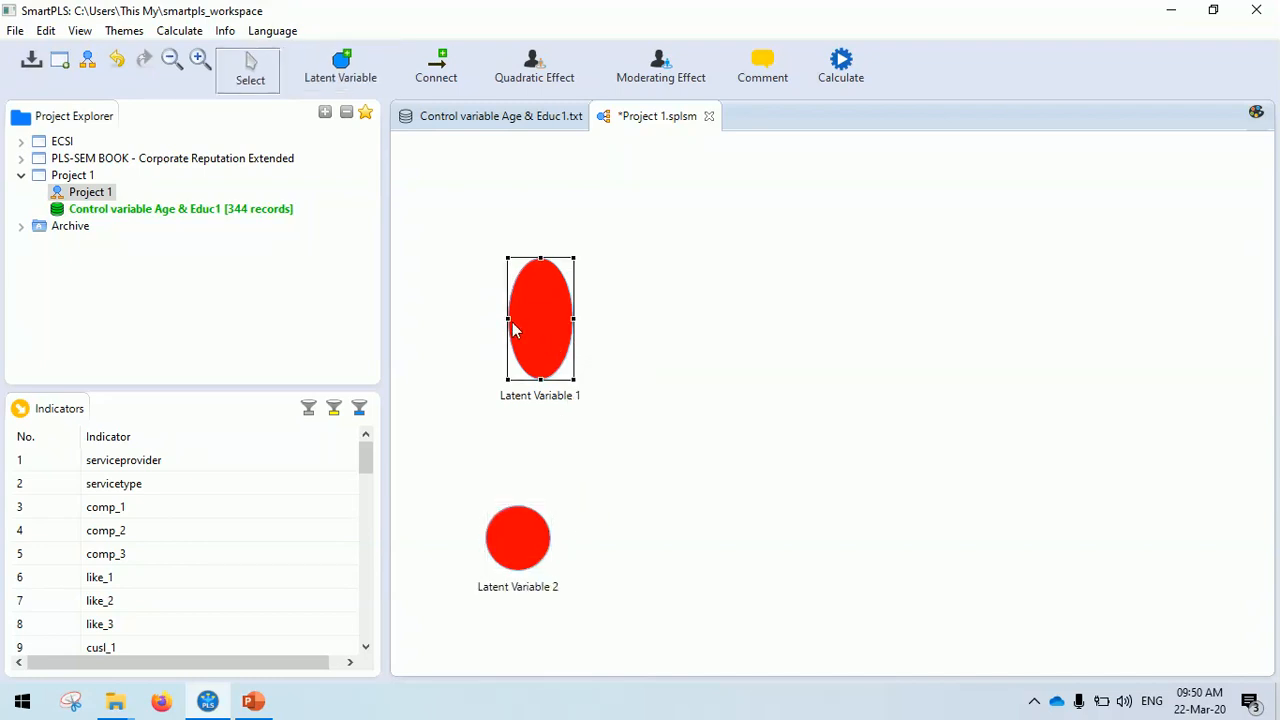
pyautogui.moveTo(505, 316); pyautogui.dragTo(462, 318)
pyautogui.click(529, 547)
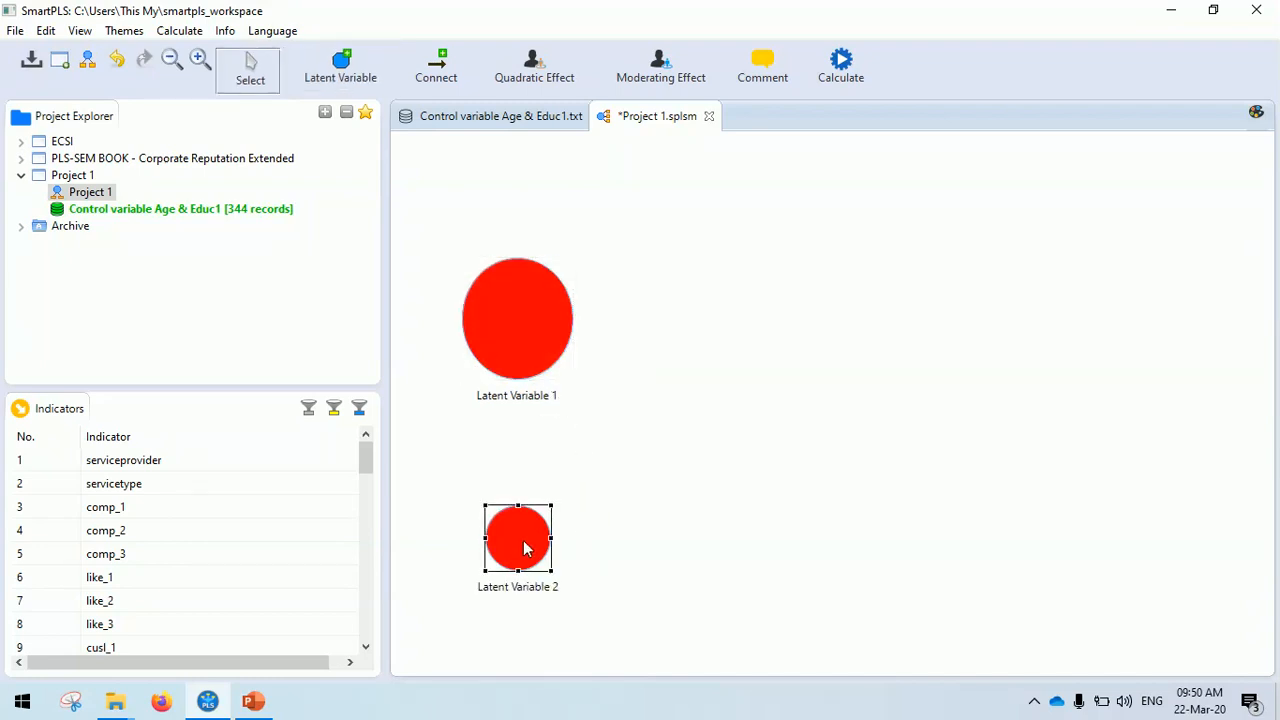
pyautogui.moveTo(553, 536); pyautogui.dragTo(606, 537)
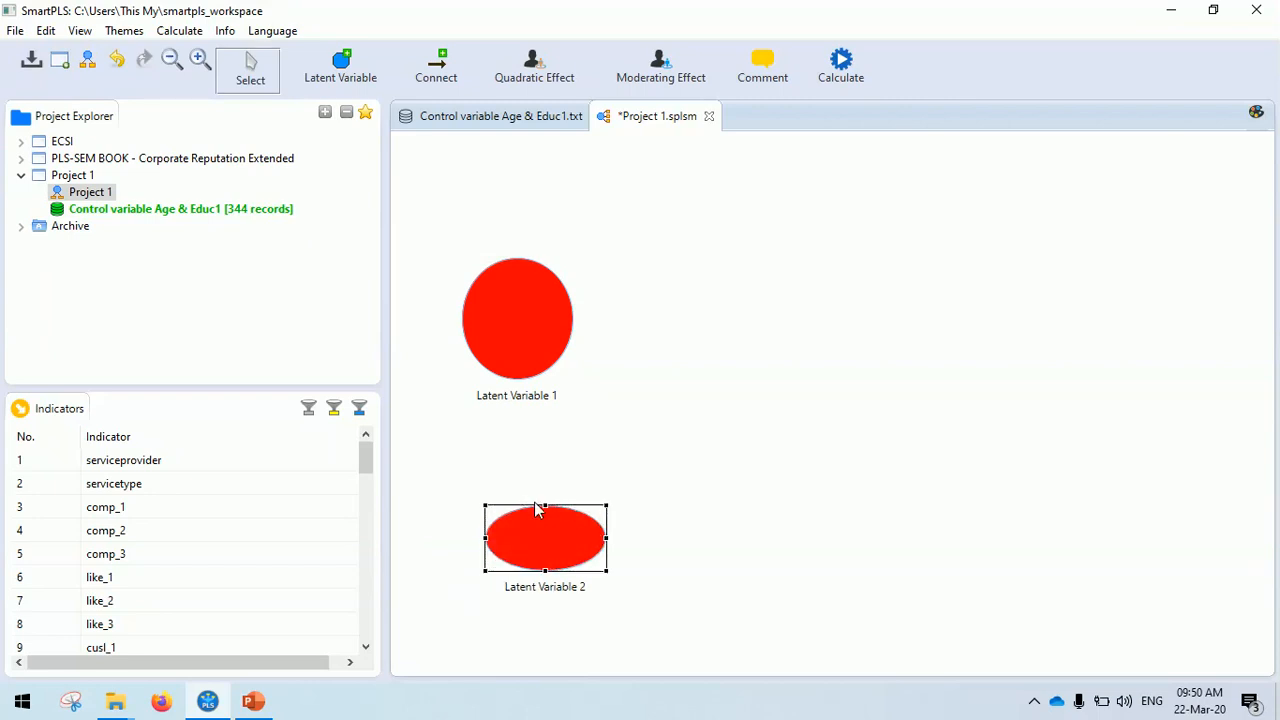
pyautogui.moveTo(545, 504); pyautogui.dragTo(512, 478)
pyautogui.click(778, 398)
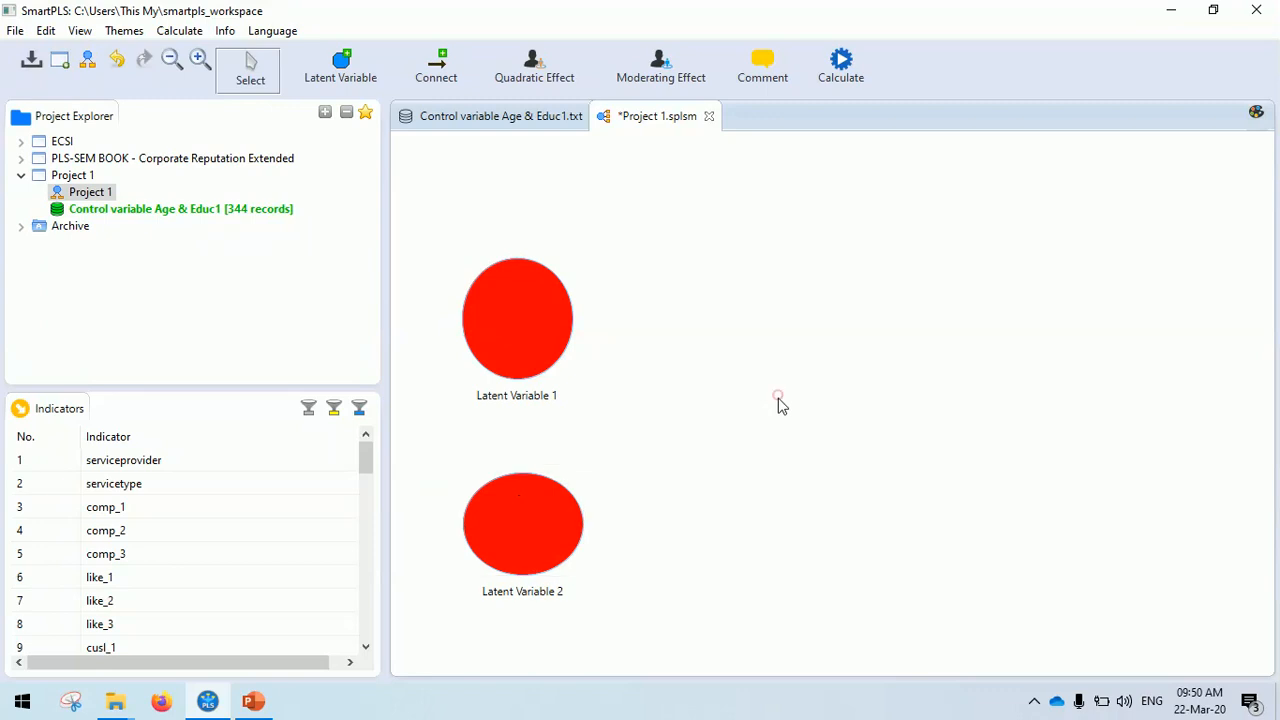
# Add two more latent variables to the right of the existing pair, one mid-canvas and one at the far end.
pyautogui.click(345, 64)
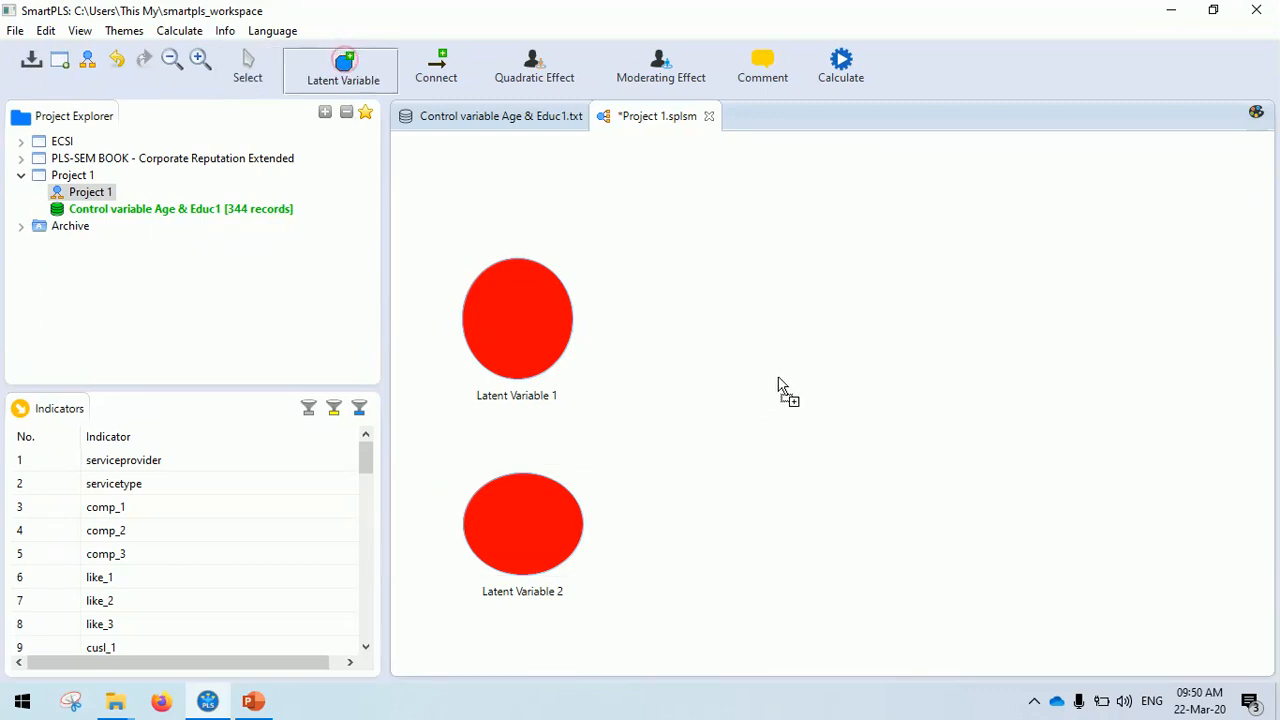
pyautogui.click(812, 386)
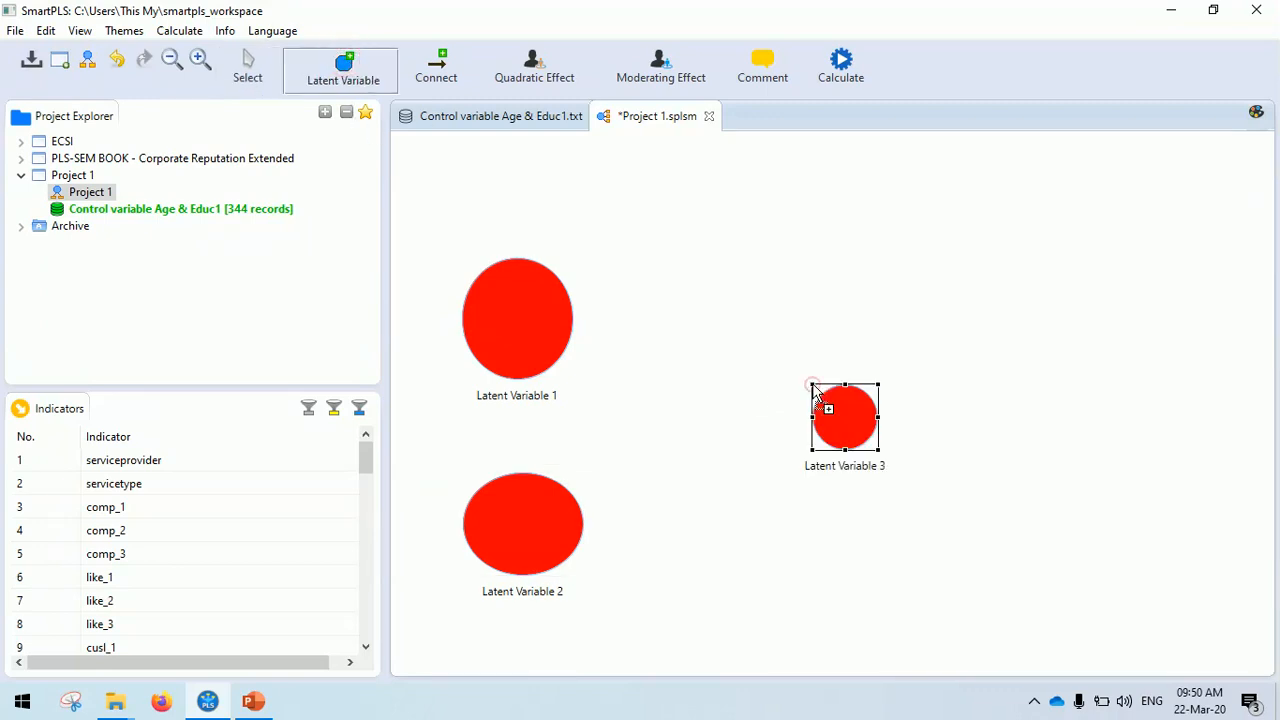
pyautogui.click(1188, 431)
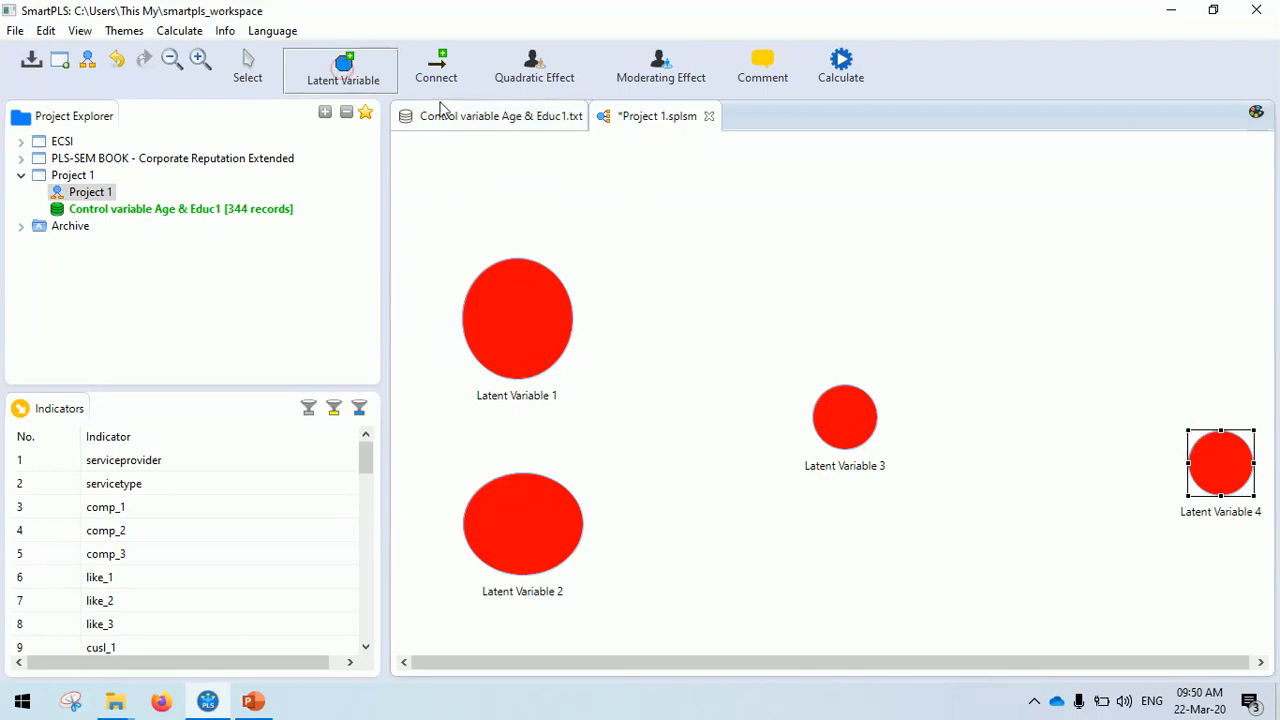
# Connect Latent Variable 1 and Latent Variable 2 to Latent Variable 3 with paths pointing at Latent Variable 3.
pyautogui.click(440, 68)
pyautogui.click(537, 316)
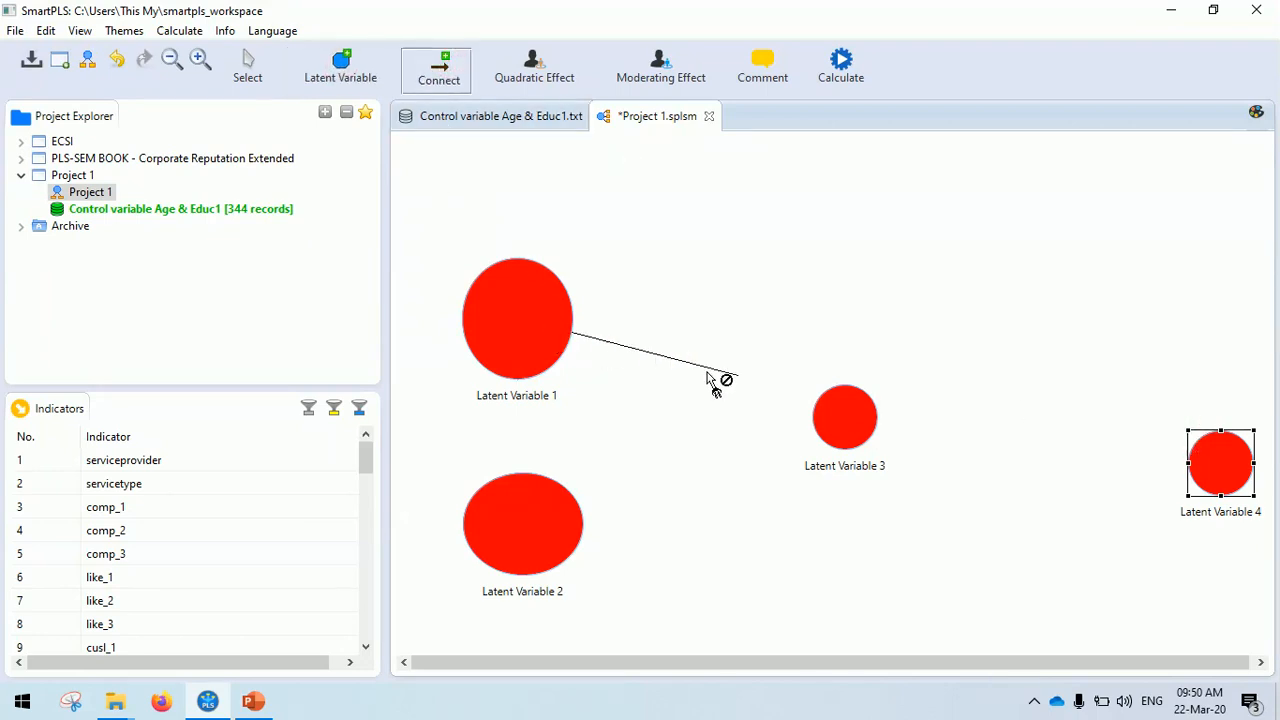
pyautogui.click(858, 426)
pyautogui.click(548, 528)
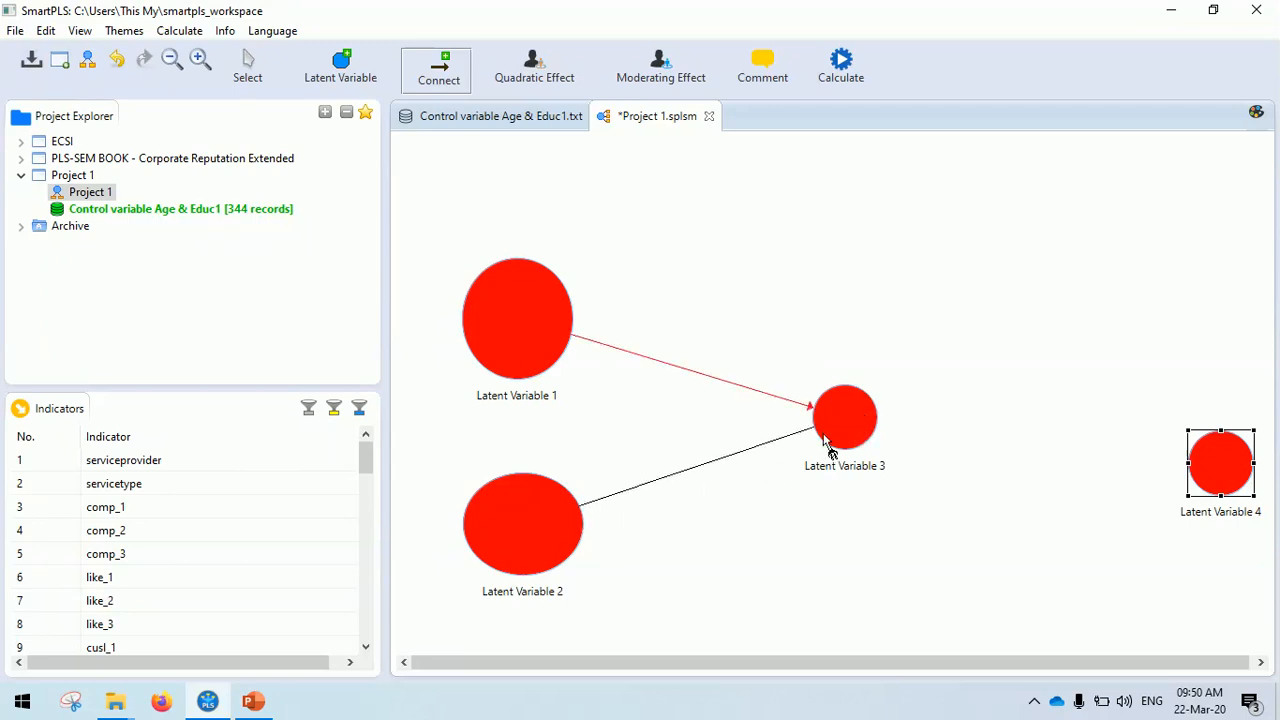
pyautogui.click(850, 428)
# Connect Latent Variables 3, 1 and 2 each to Latent Variable 4, and leave the Connect tool.
pyautogui.click(856, 425)
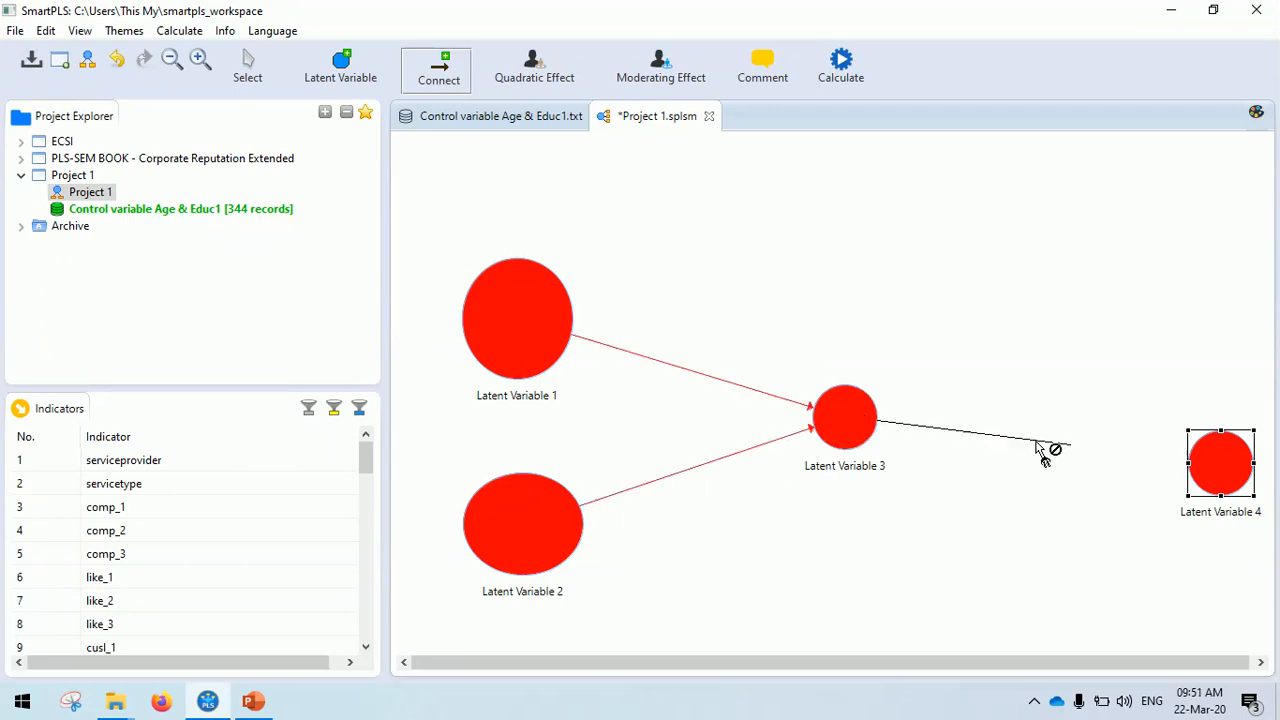
pyautogui.click(1238, 464)
pyautogui.click(540, 293)
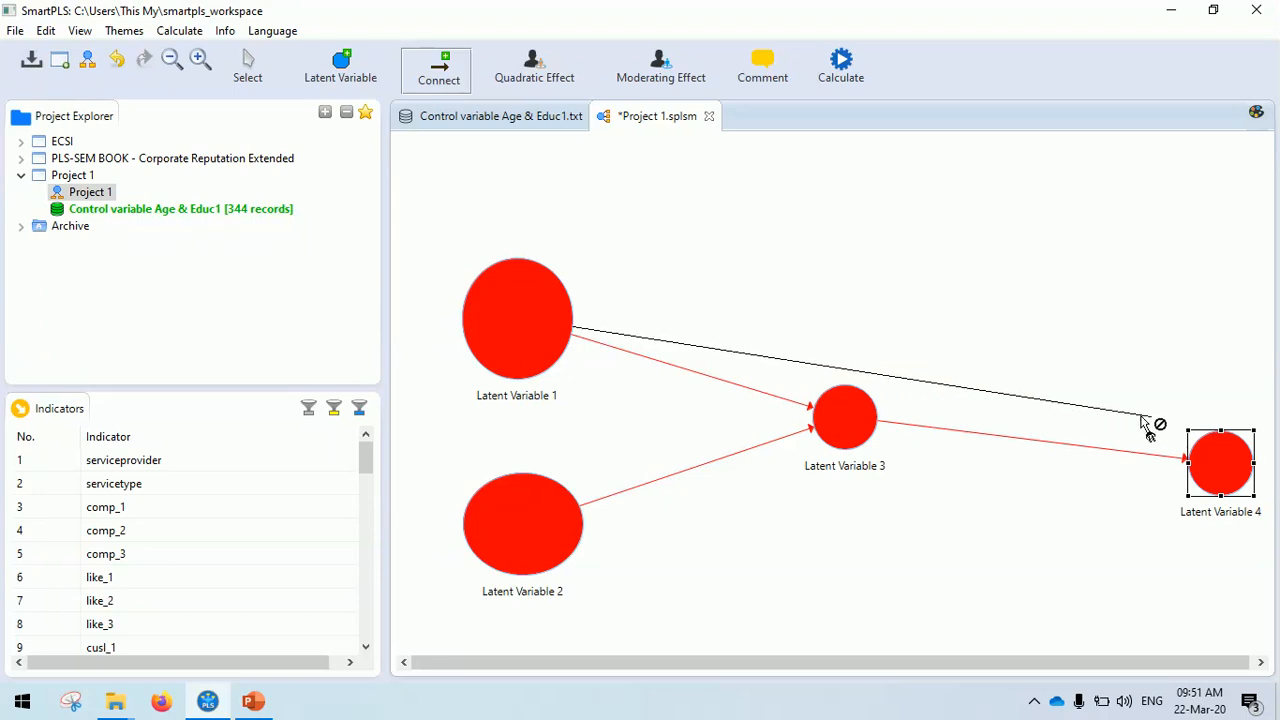
pyautogui.click(1218, 468)
pyautogui.click(517, 521)
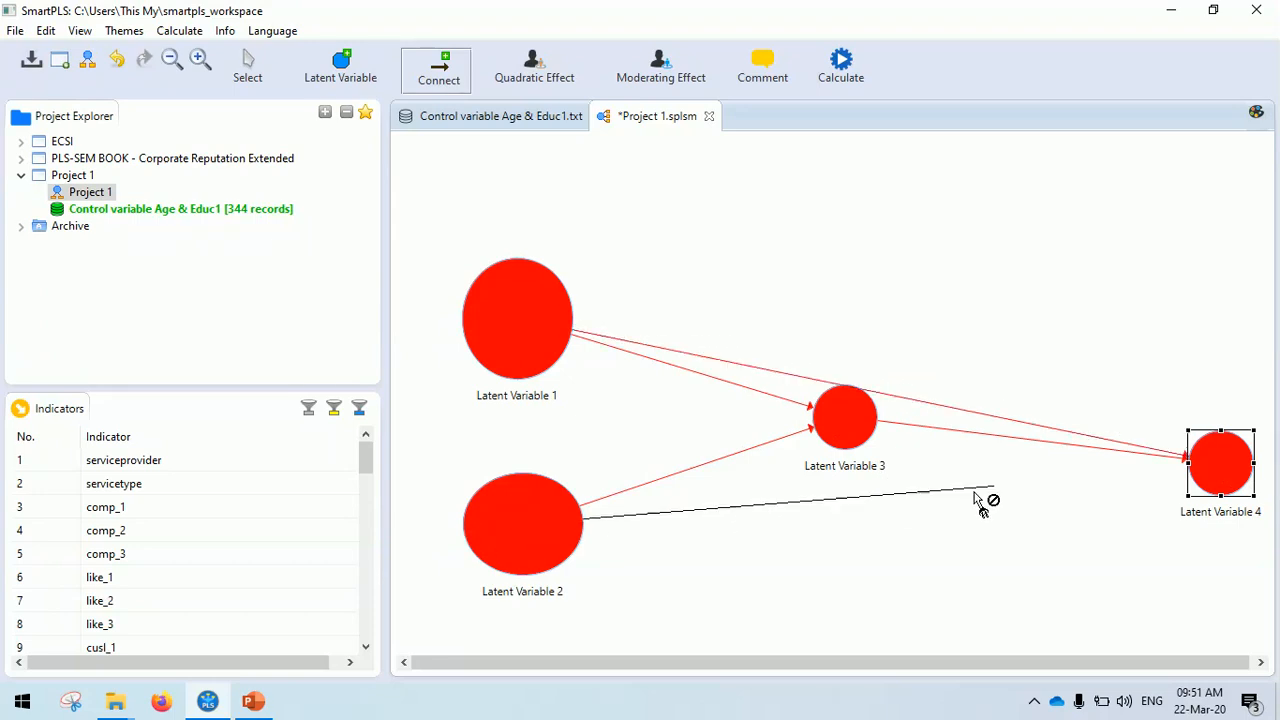
pyautogui.click(1196, 466)
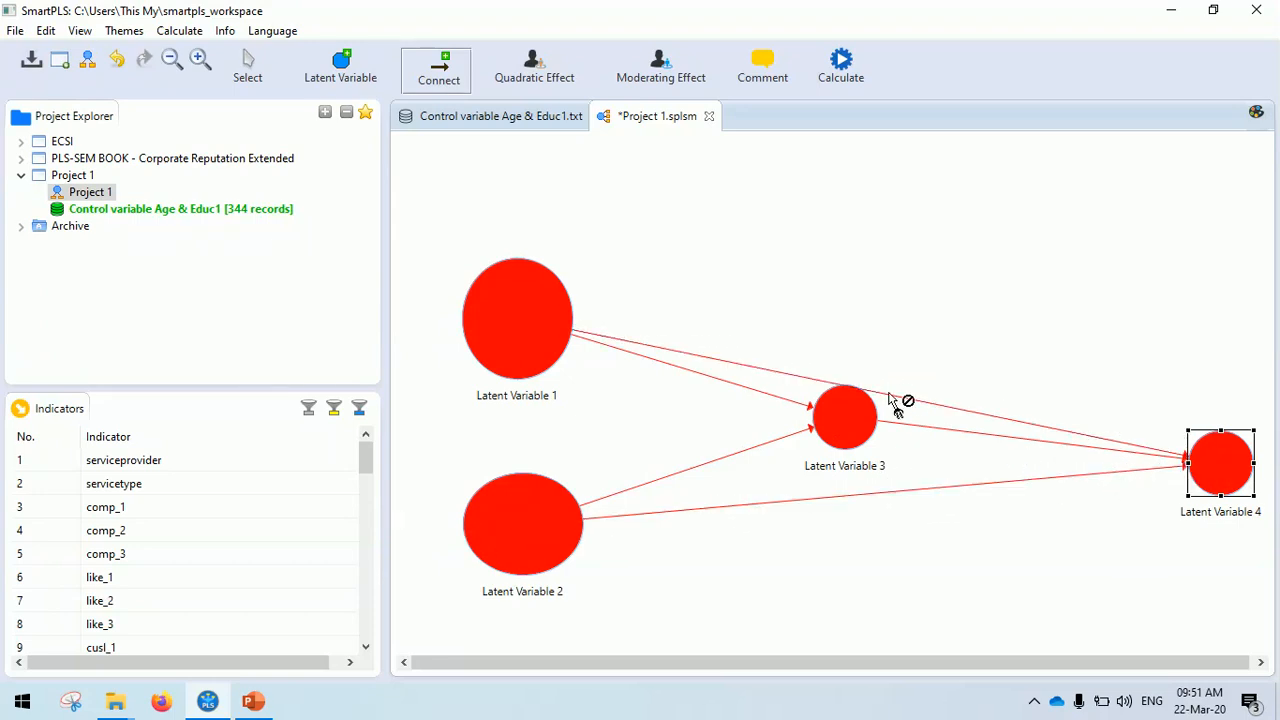
pyautogui.click(451, 80)
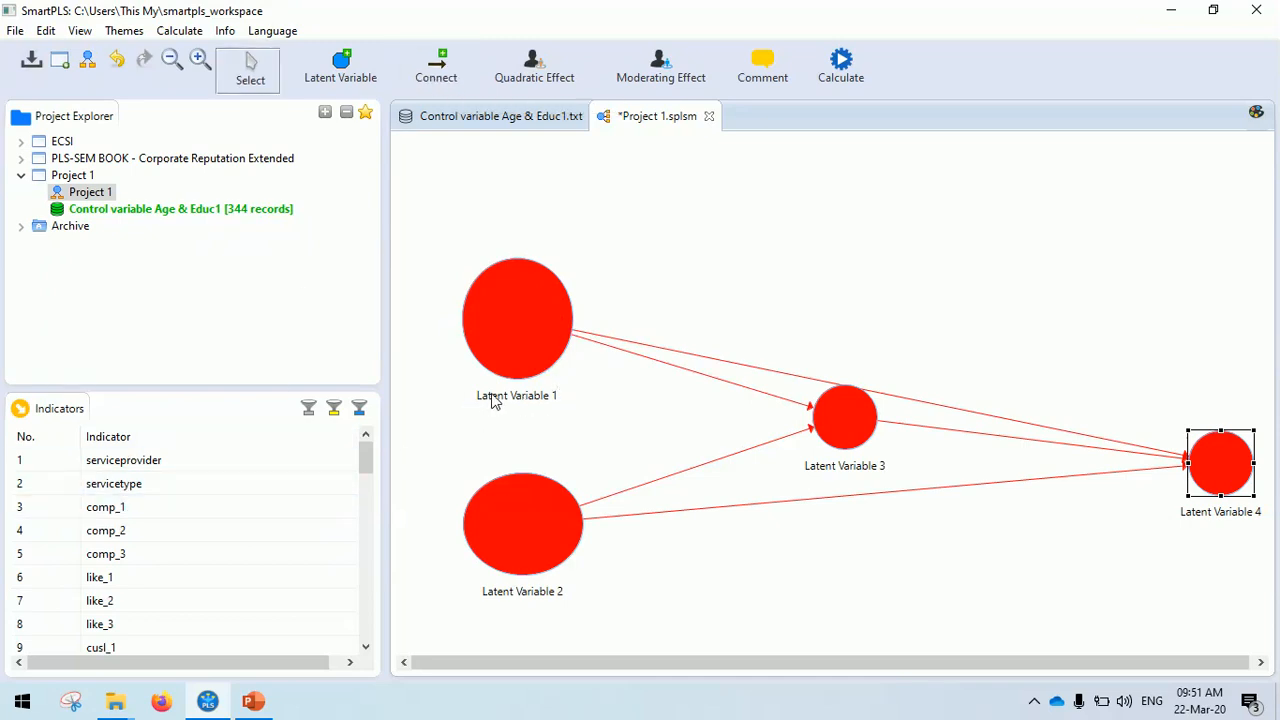
# Rename Latent Variable 1 as COMP for both the model and the reports.
pyautogui.rightClick(519, 341)
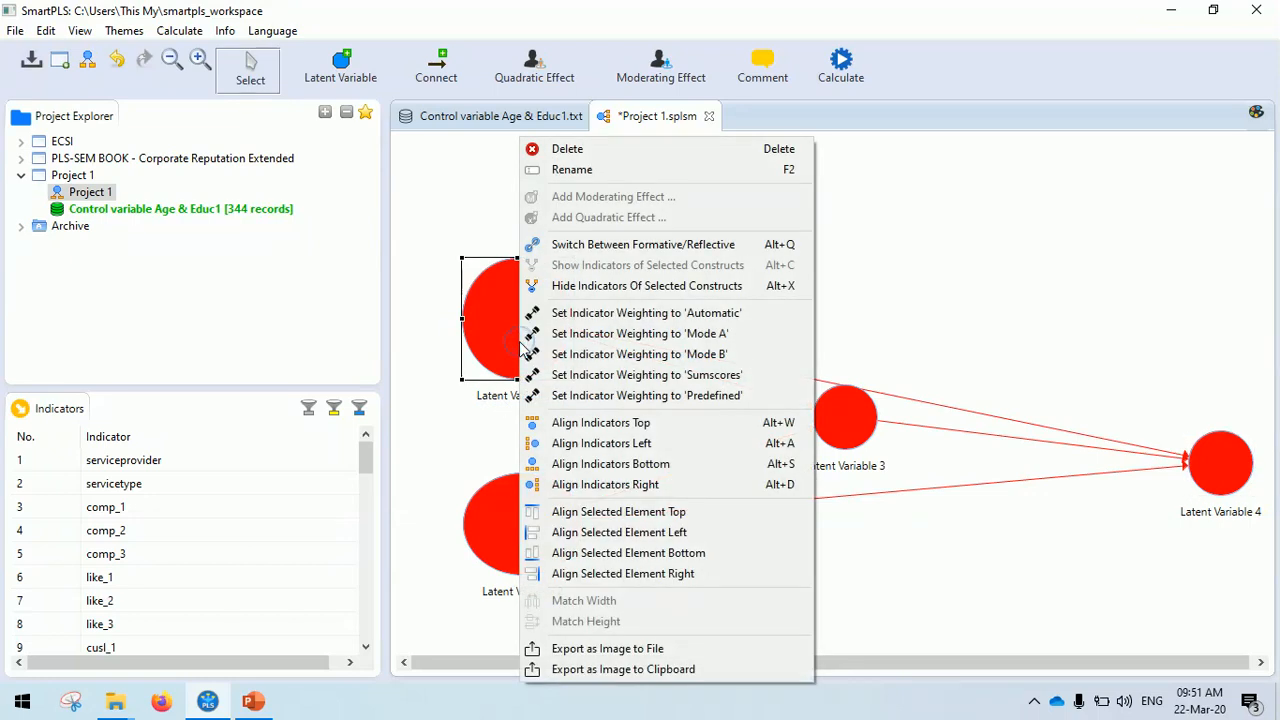
pyautogui.rightClick(477, 319)
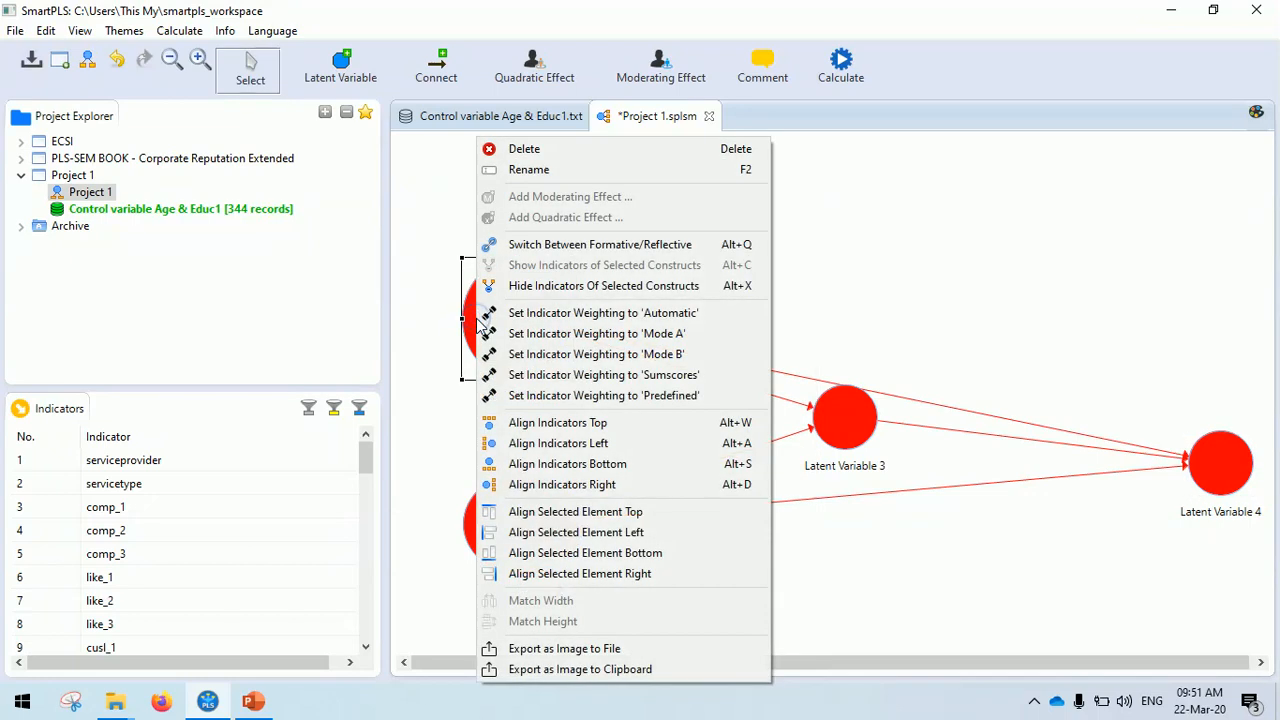
pyautogui.click(530, 170)
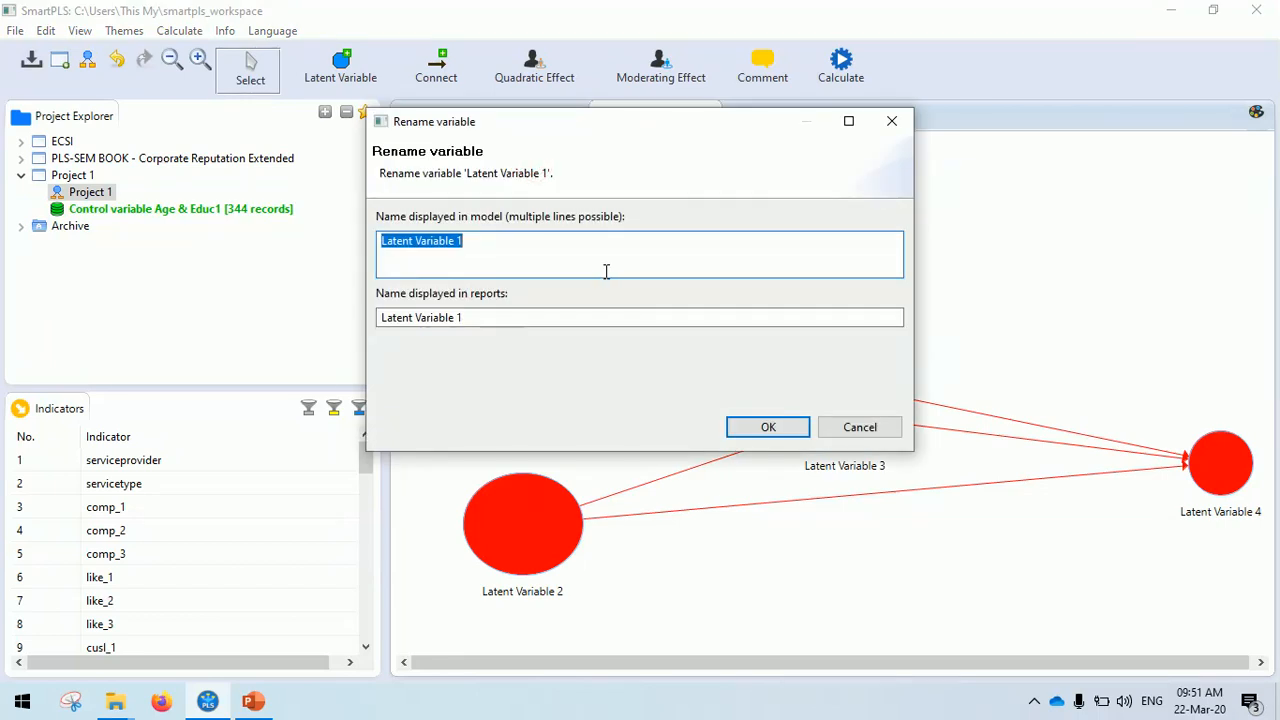
pyautogui.write('COMP')
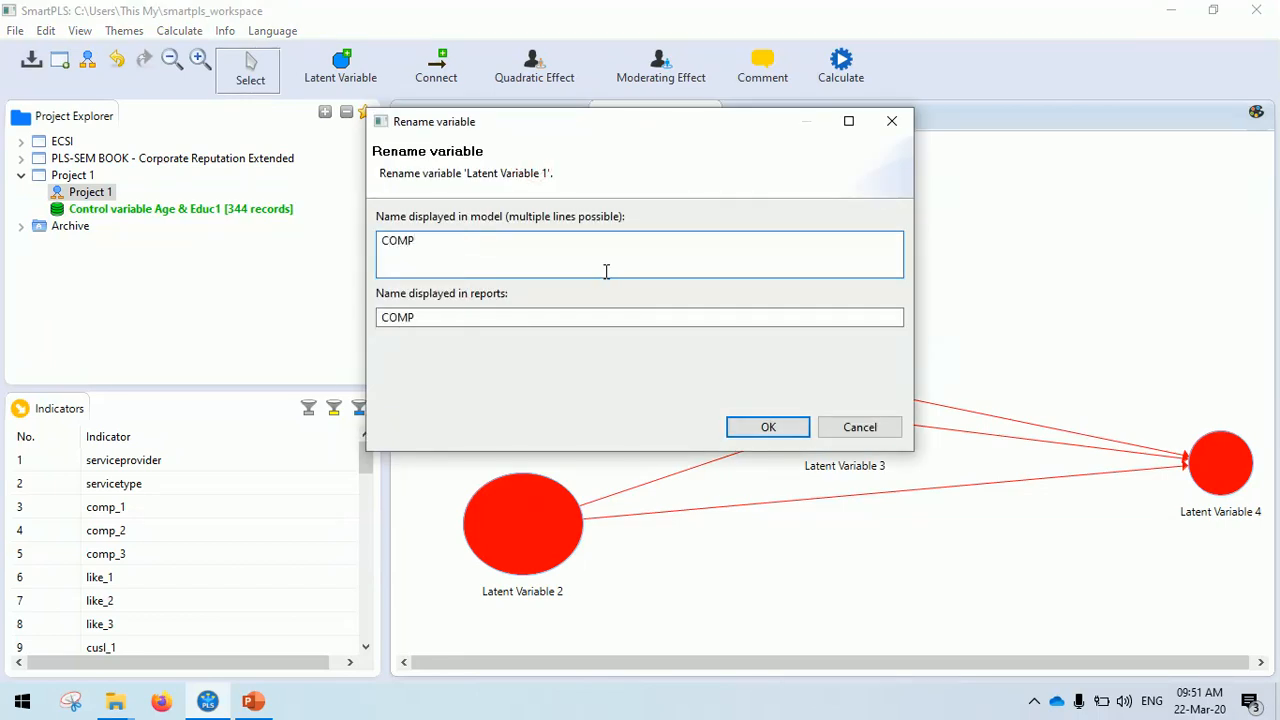
pyautogui.click(766, 427)
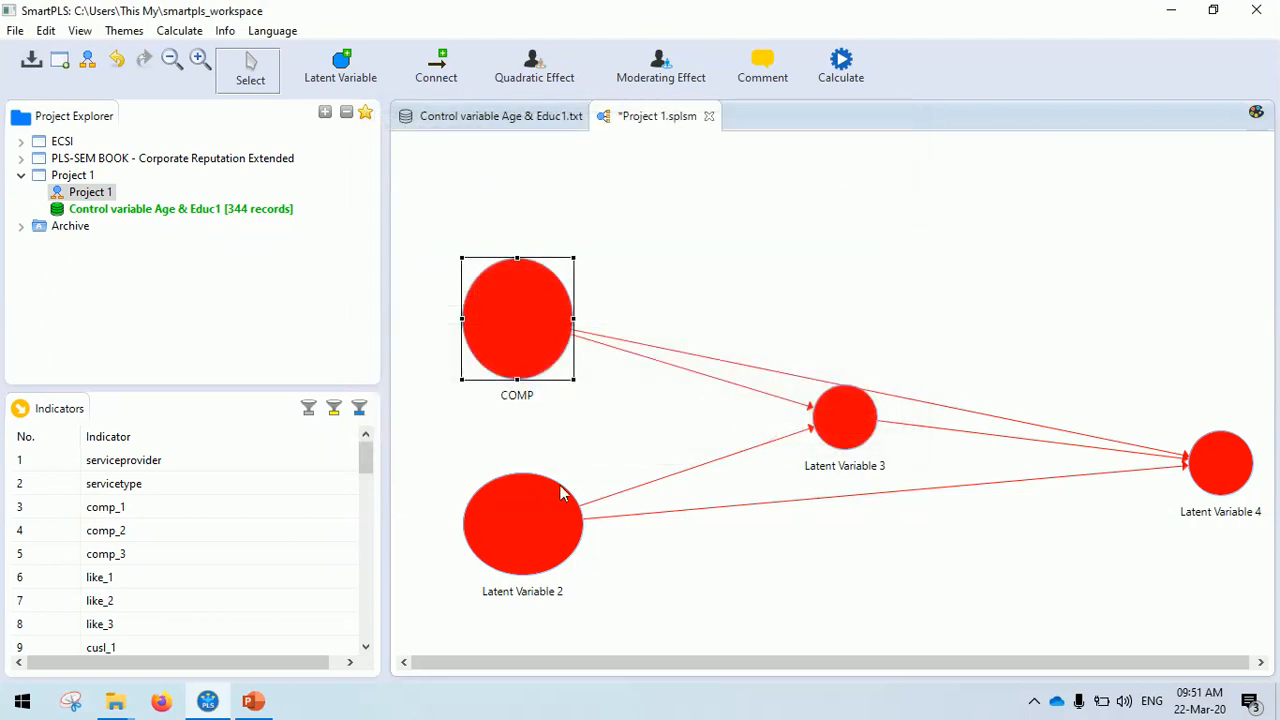
# Rename Latent Variable 2 as LIKE for both the model and the reports.
pyautogui.click(531, 528)
pyautogui.rightClick(531, 528)
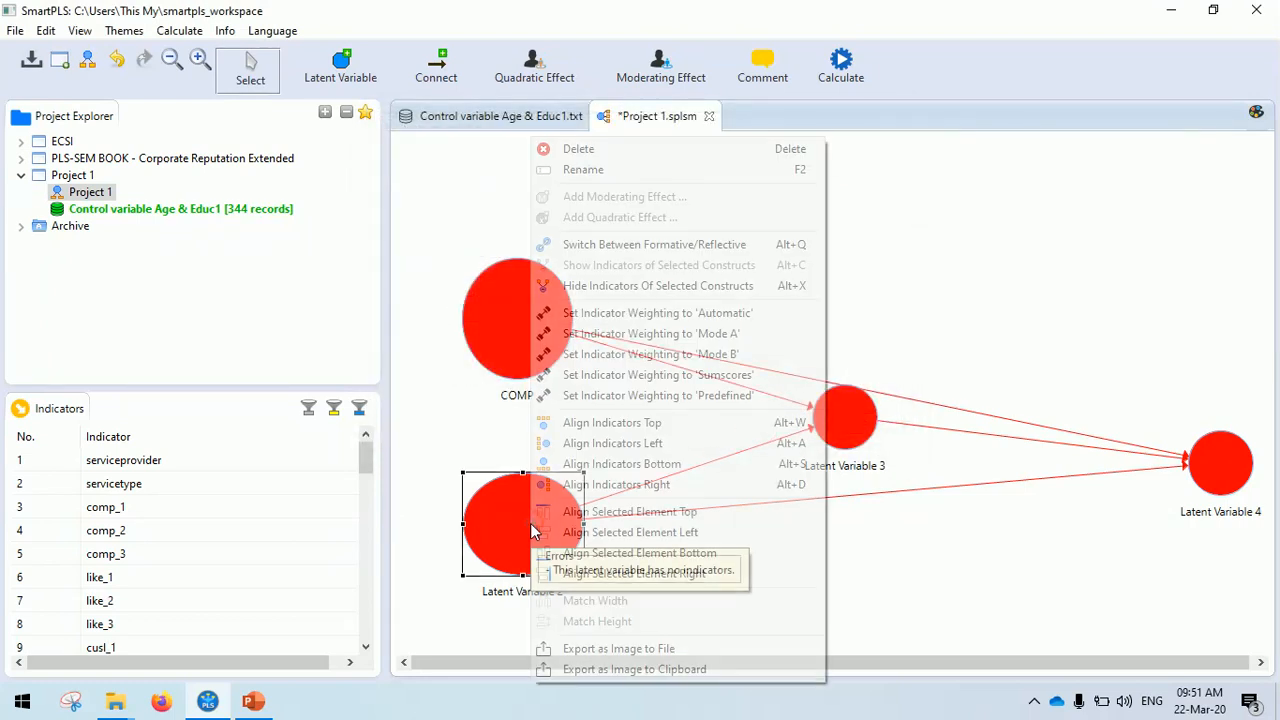
pyautogui.click(584, 171)
pyautogui.write('LIKE')
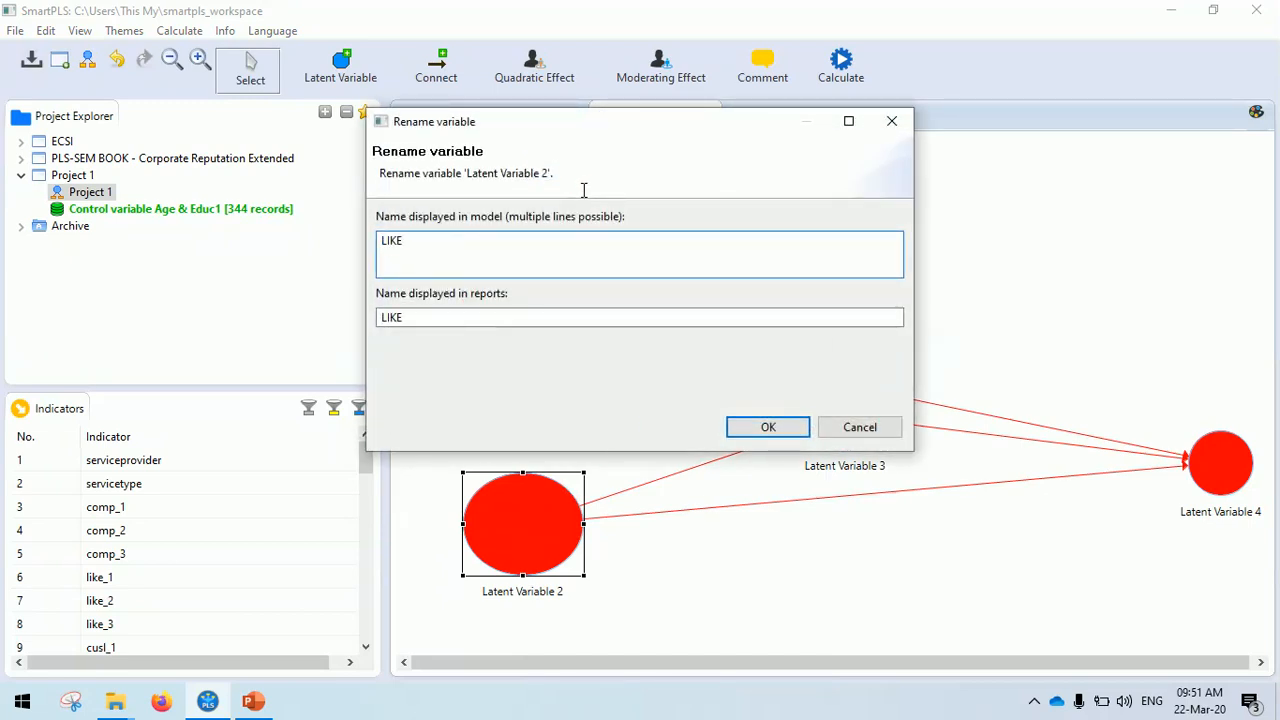
pyautogui.click(767, 427)
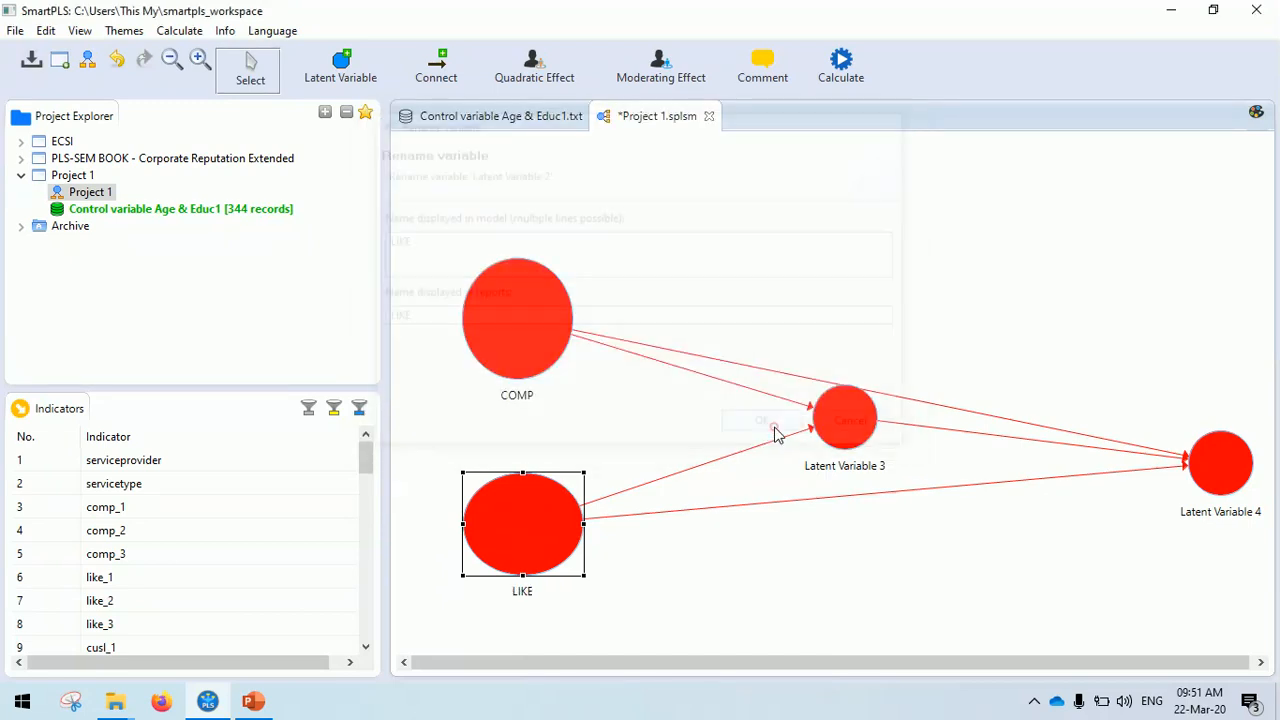
# Rename Latent Variable 3 as CUSA for both the model and the reports.
pyautogui.rightClick(845, 425)
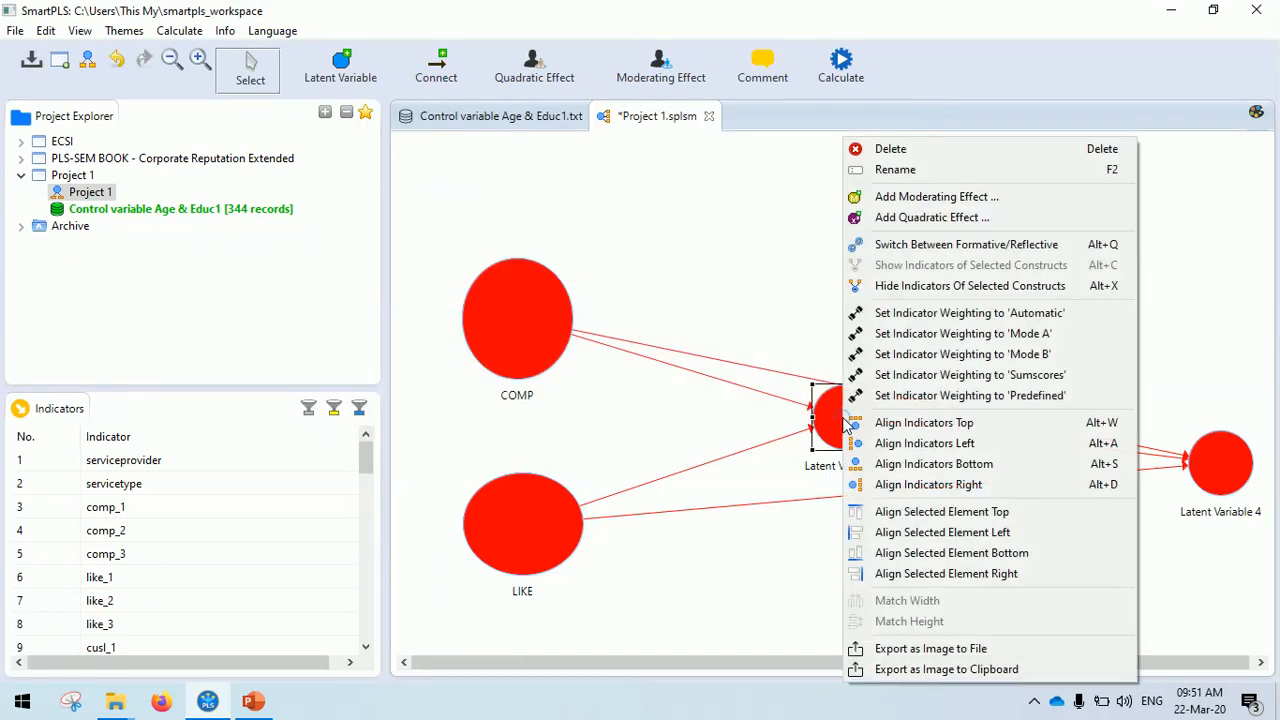
pyautogui.click(897, 171)
pyautogui.write('CUSA')
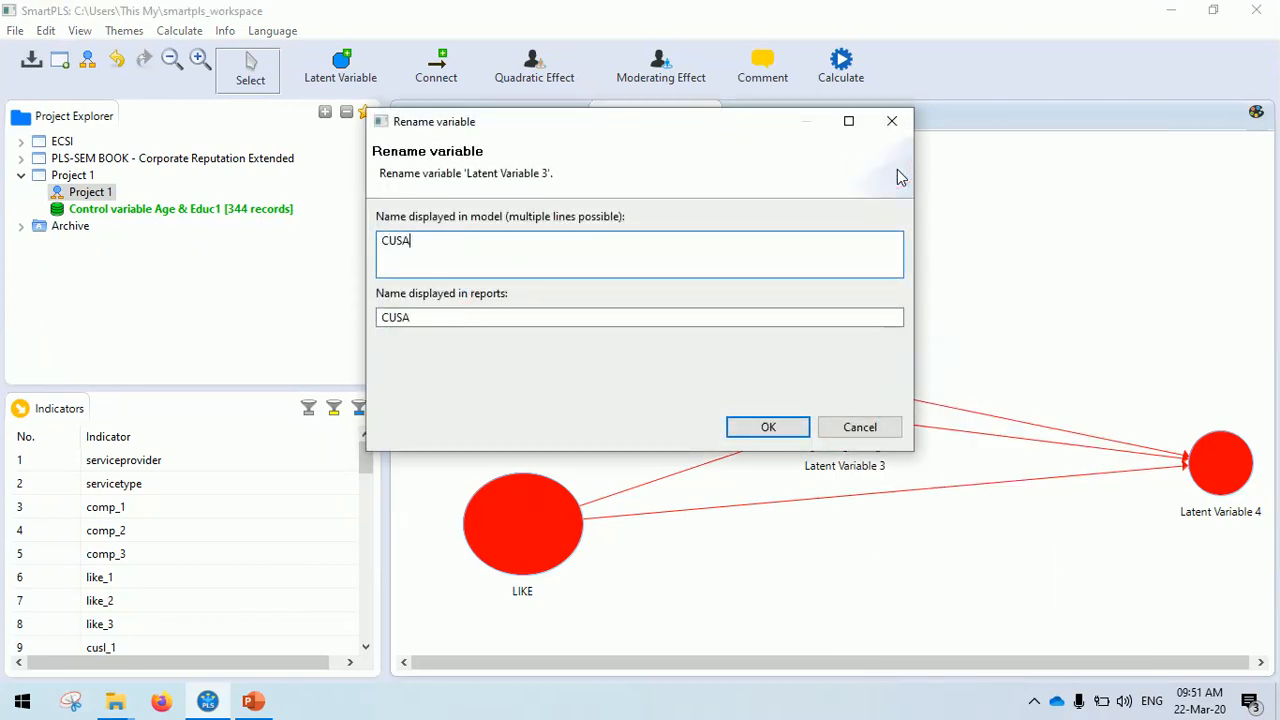
pyautogui.click(770, 426)
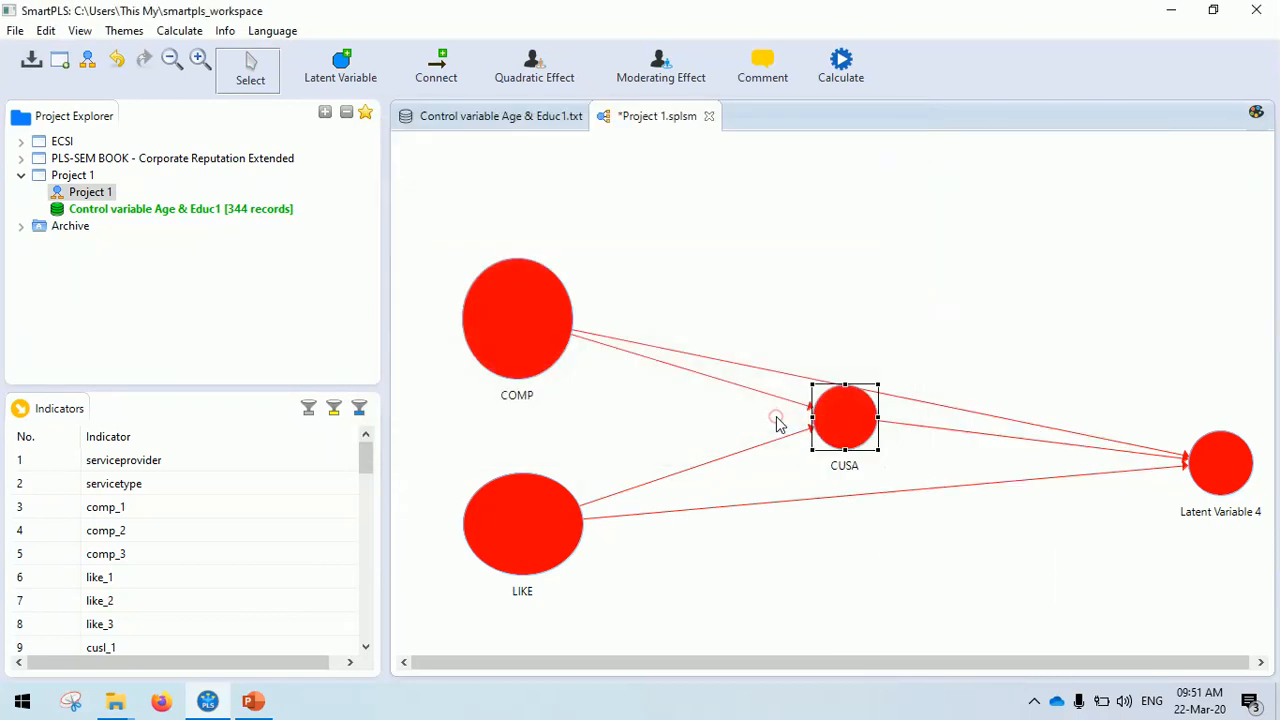
# Rename Latent Variable 4 as CUSL for both the model and the reports.
pyautogui.rightClick(1206, 466)
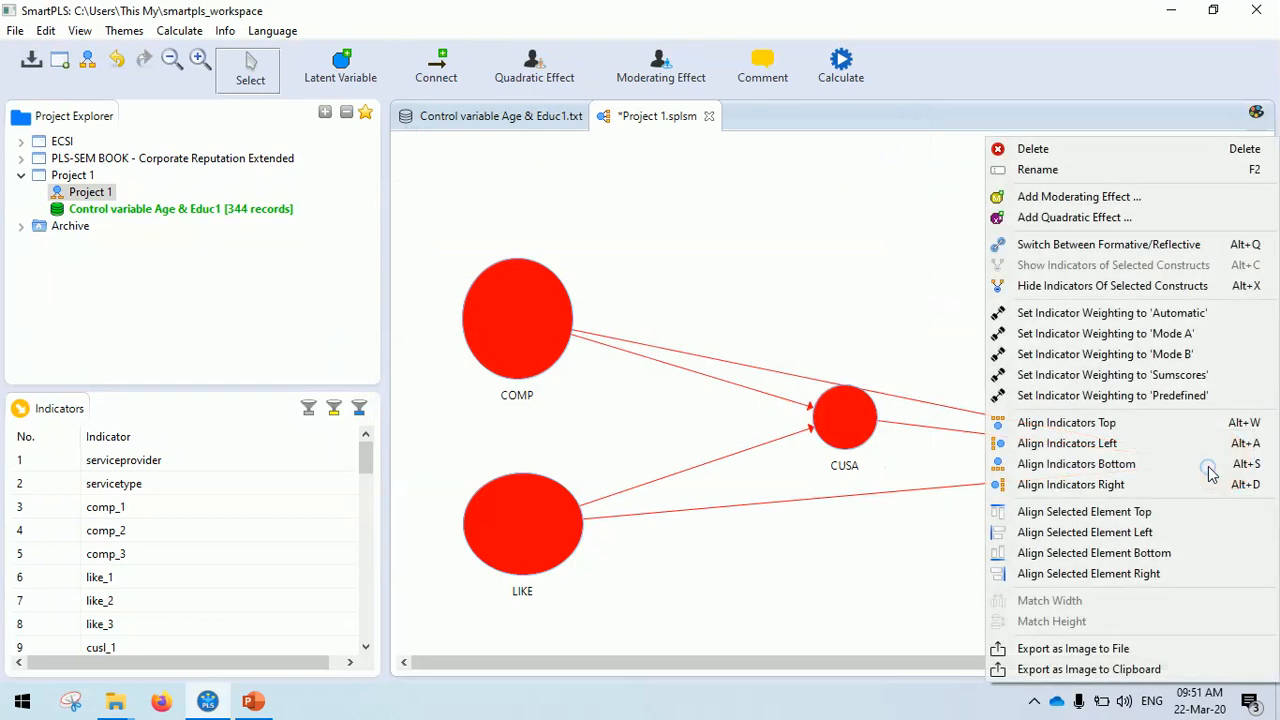
pyautogui.click(1056, 174)
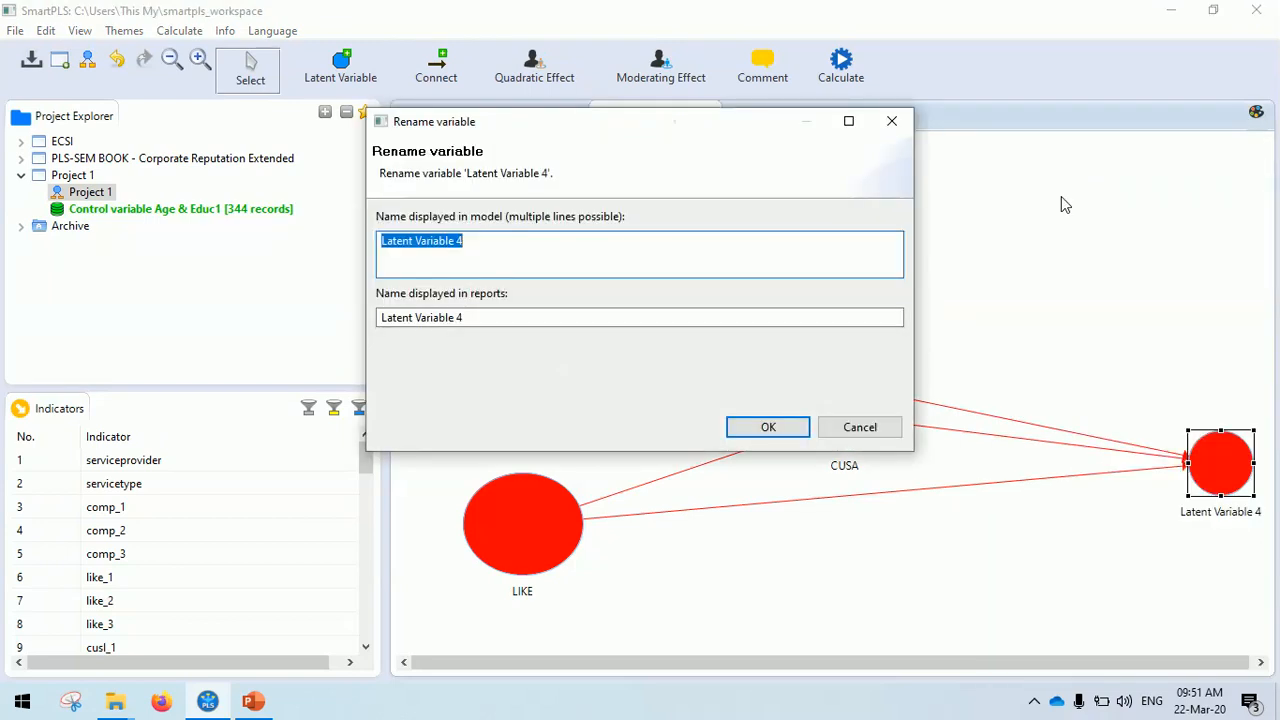
pyautogui.write('CUSL')
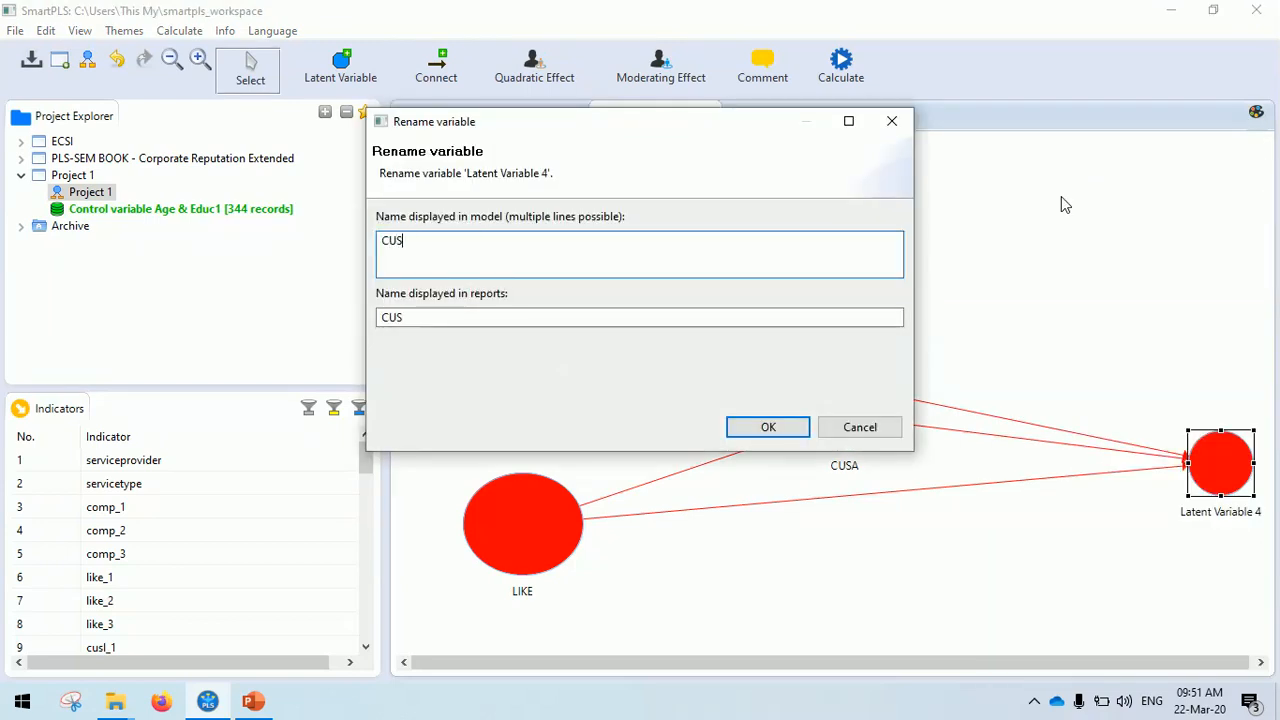
pyautogui.click(767, 428)
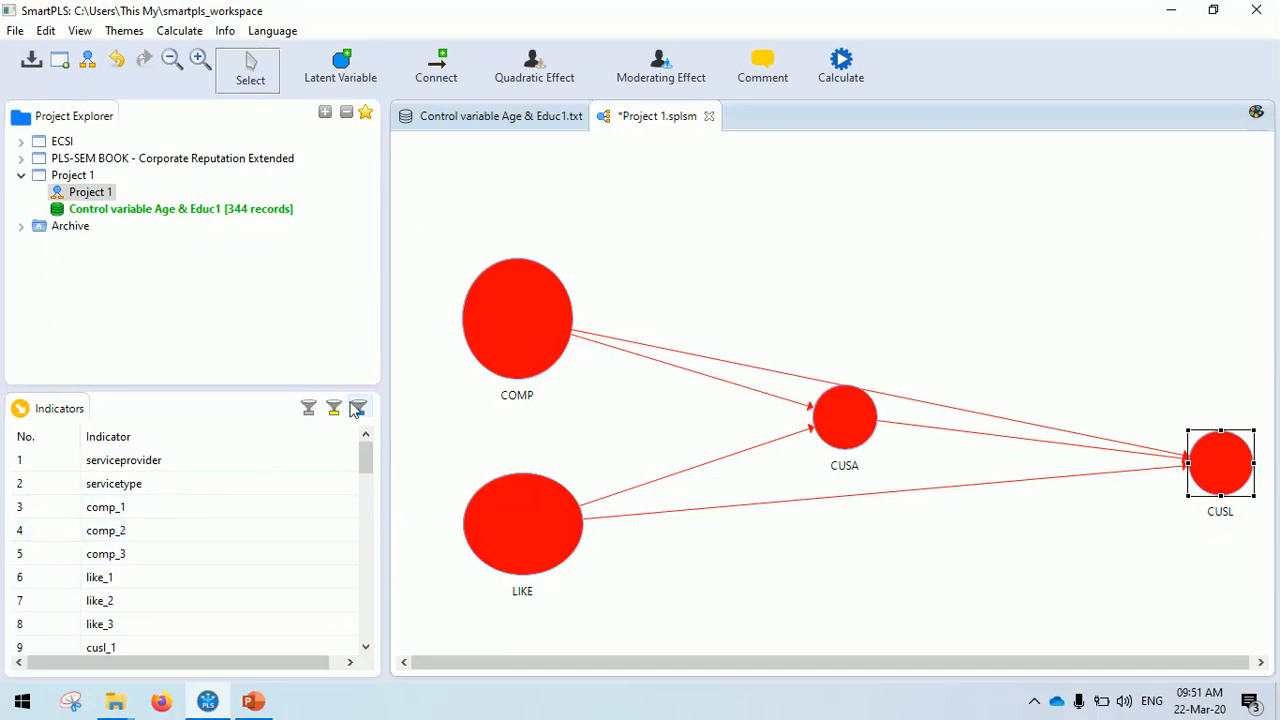
# Assign the indicators comp_1, comp_2 and comp_3 to the COMP latent variable.
pyautogui.click(118, 508)
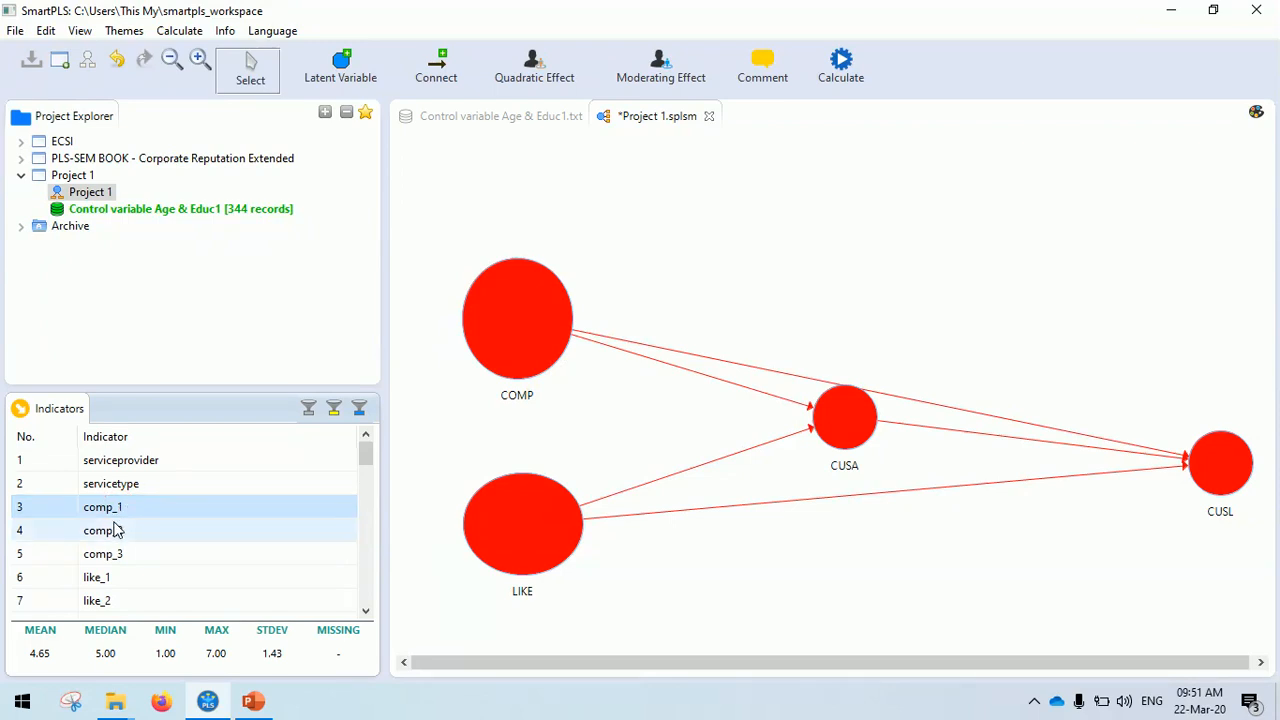
pyautogui.keyDown('ctrl'); pyautogui.click(112, 531); pyautogui.keyUp('ctrl')
pyautogui.keyDown('ctrl'); pyautogui.click(112, 555); pyautogui.keyUp('ctrl')
pyautogui.moveTo(108, 513); pyautogui.dragTo(506, 334)
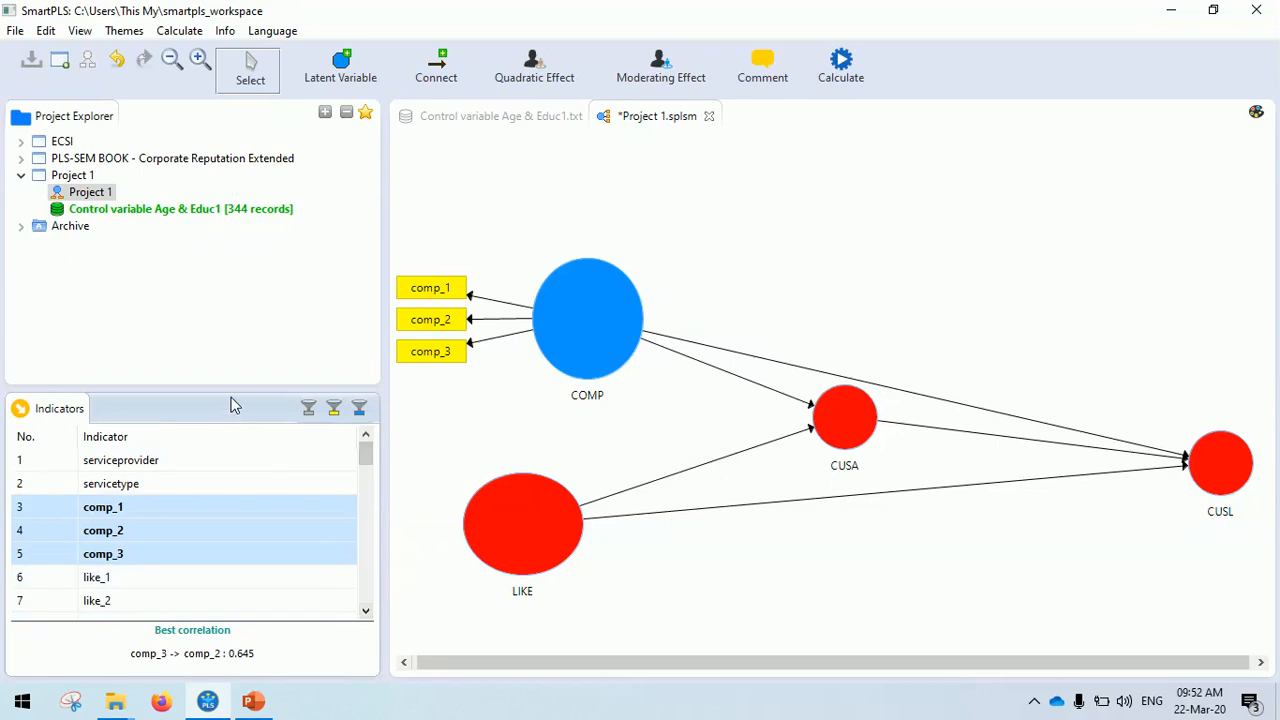
# Enlarge the indicator list and assign like_1, like_2 and like_3 to the LIKE latent variable.
pyautogui.moveTo(231, 390); pyautogui.dragTo(243, 303)
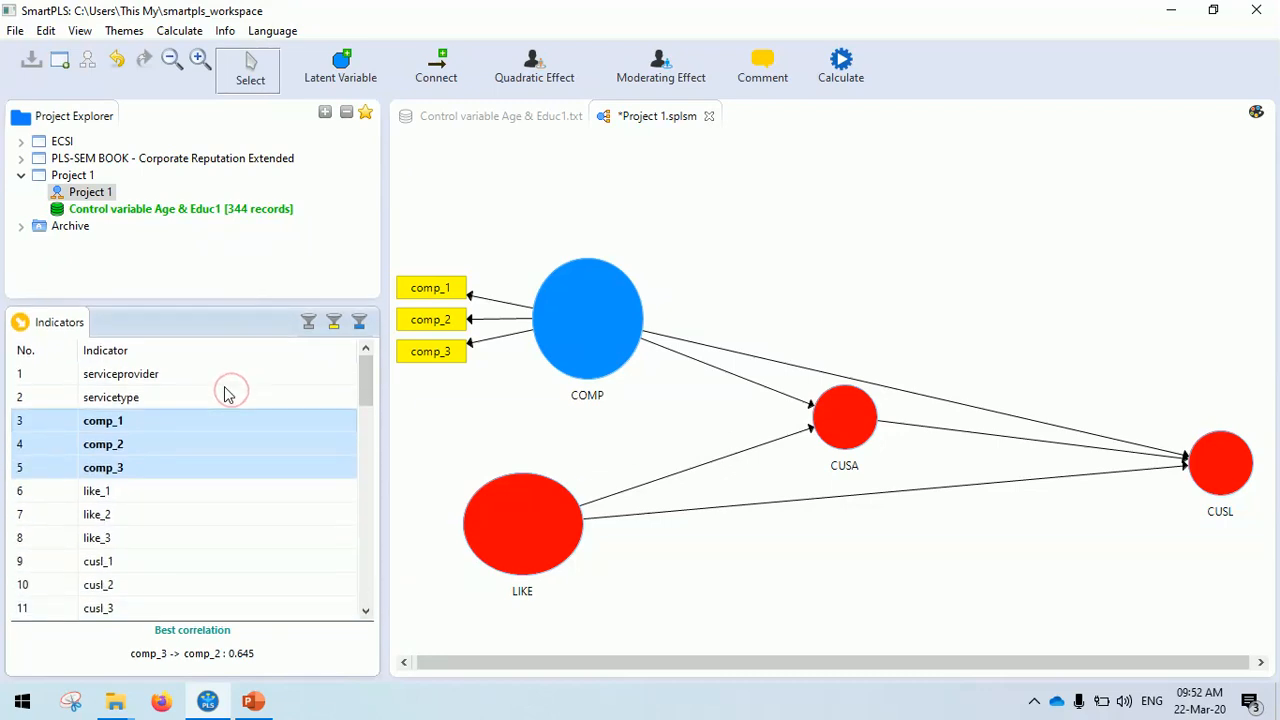
pyautogui.click(97, 492)
pyautogui.keyDown('ctrl'); pyautogui.click(100, 514); pyautogui.keyUp('ctrl')
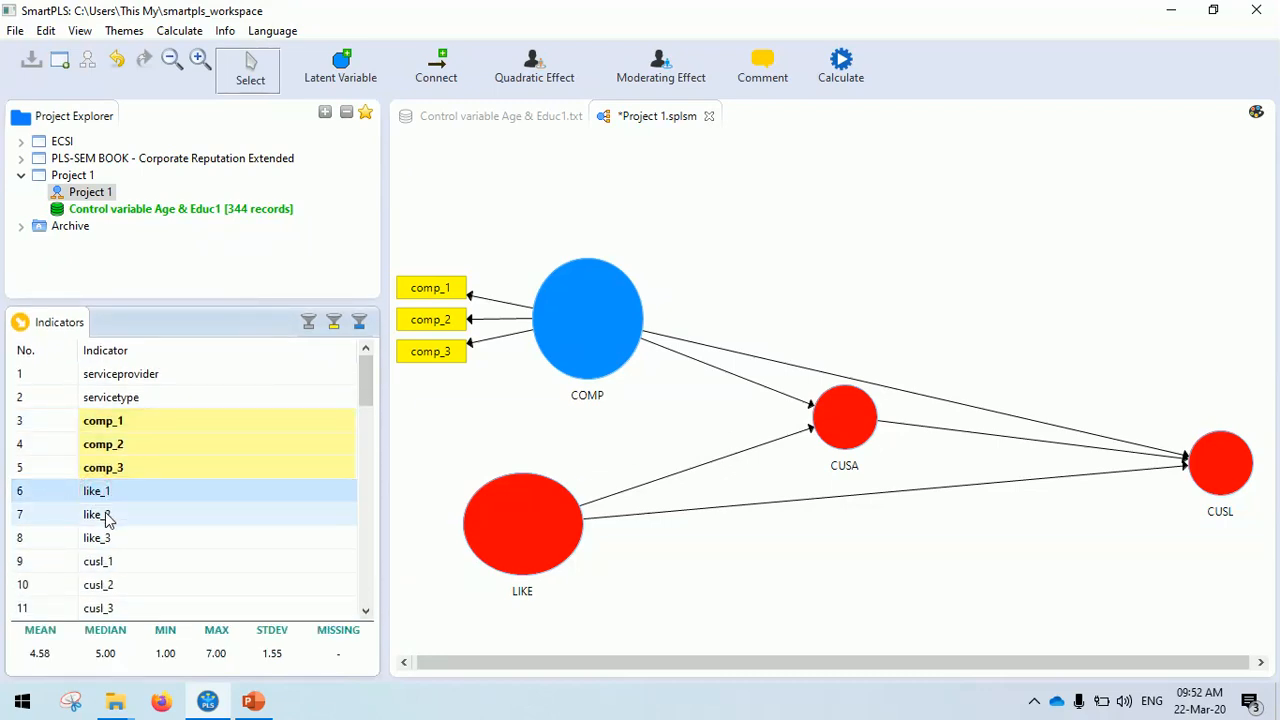
pyautogui.keyDown('ctrl'); pyautogui.click(102, 536); pyautogui.keyUp('ctrl')
pyautogui.moveTo(104, 543); pyautogui.dragTo(518, 524)
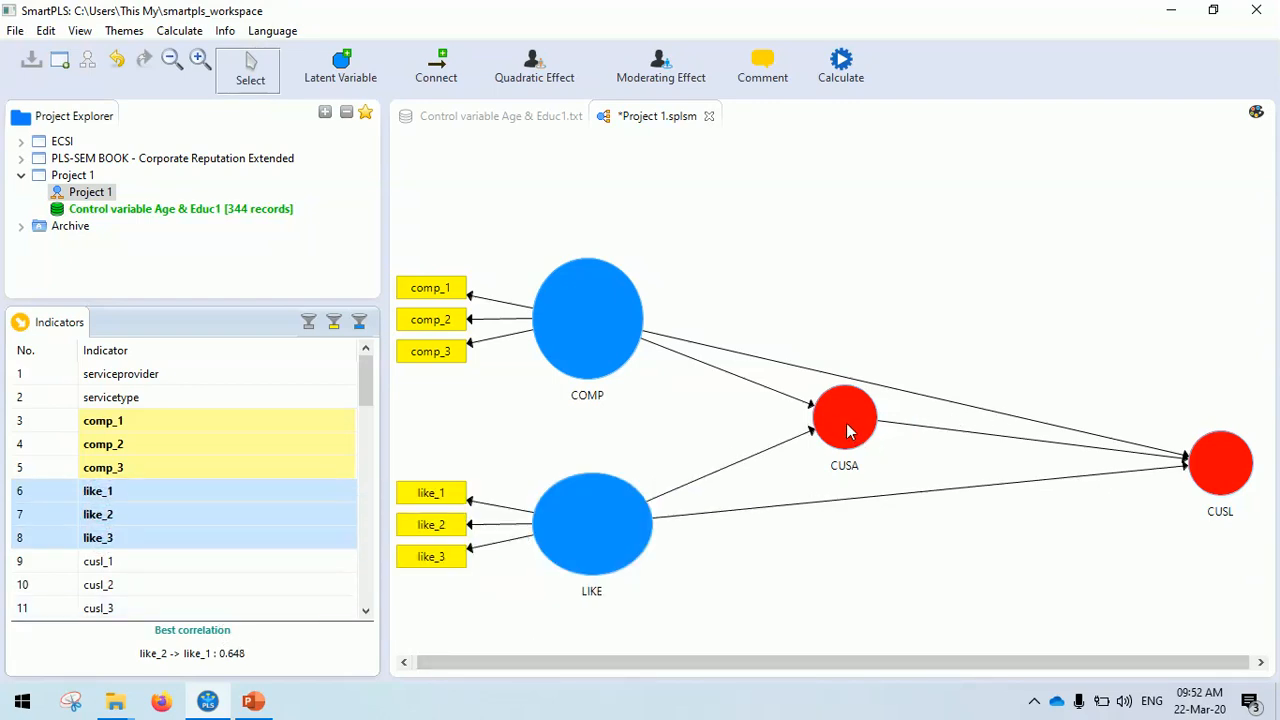
# Assign the indicators cusl_1, cusl_2 and cusl_3 to CUSL, and the single indicator cusa to CUSA.
pyautogui.click(126, 565)
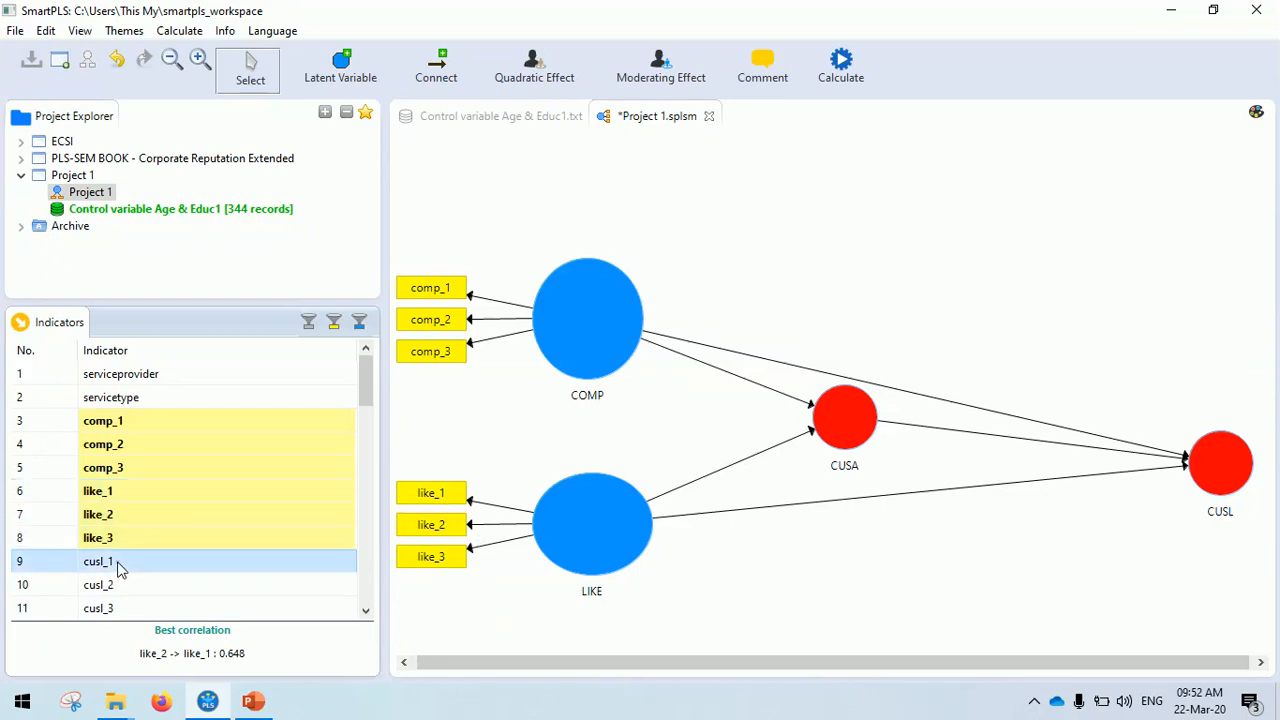
pyautogui.keyDown('shift'); pyautogui.click(119, 588); pyautogui.keyUp('shift')
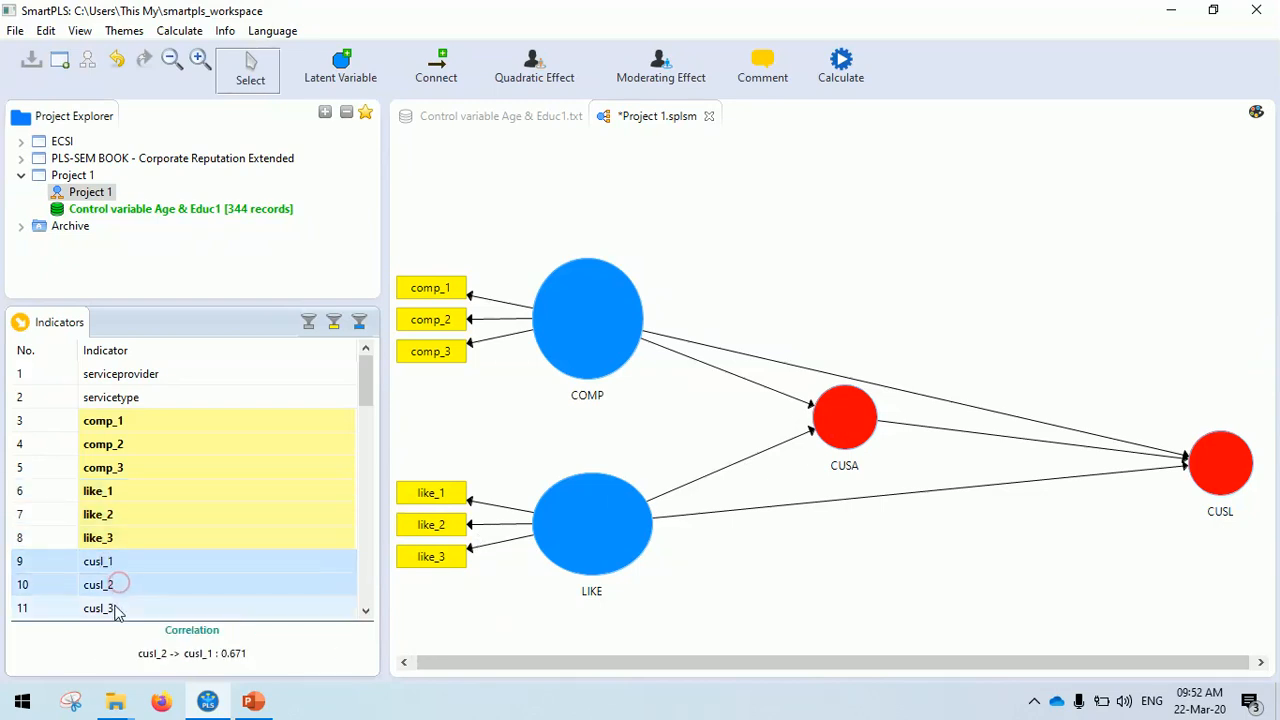
pyautogui.keyDown('shift'); pyautogui.click(119, 608); pyautogui.keyUp('shift')
pyautogui.click(365, 611)
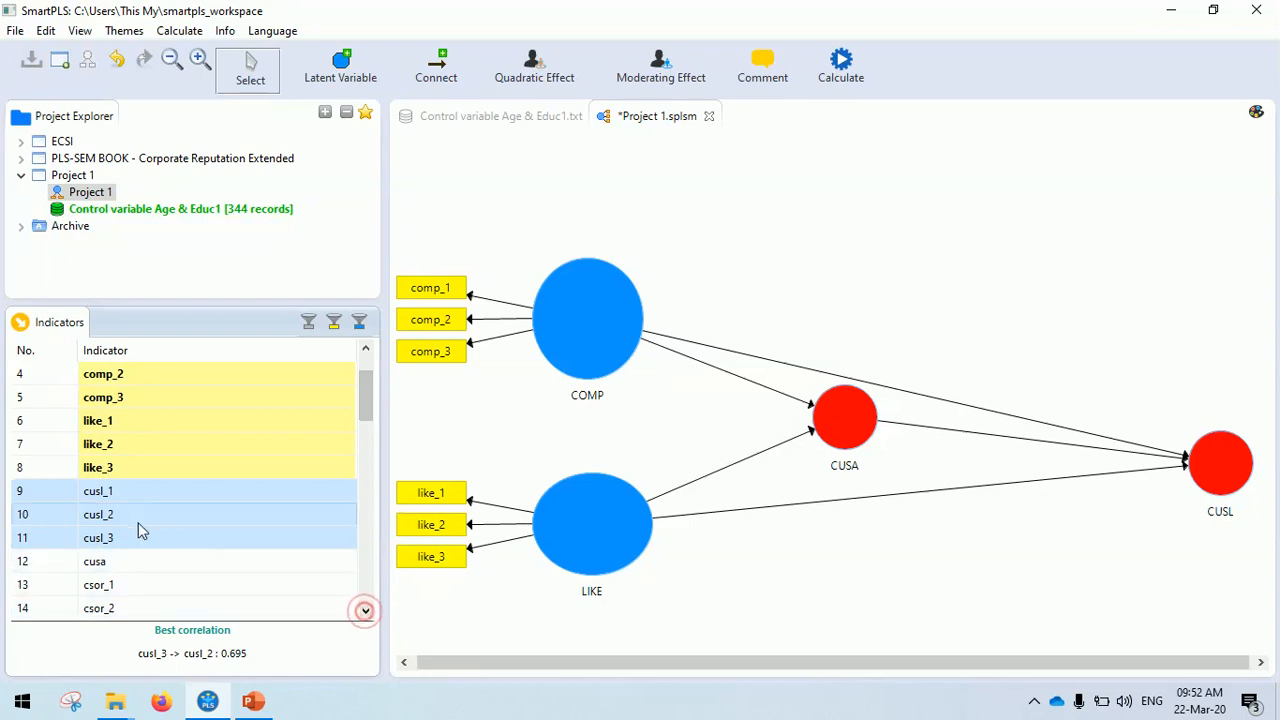
pyautogui.moveTo(78, 493); pyautogui.dragTo(1220, 468)
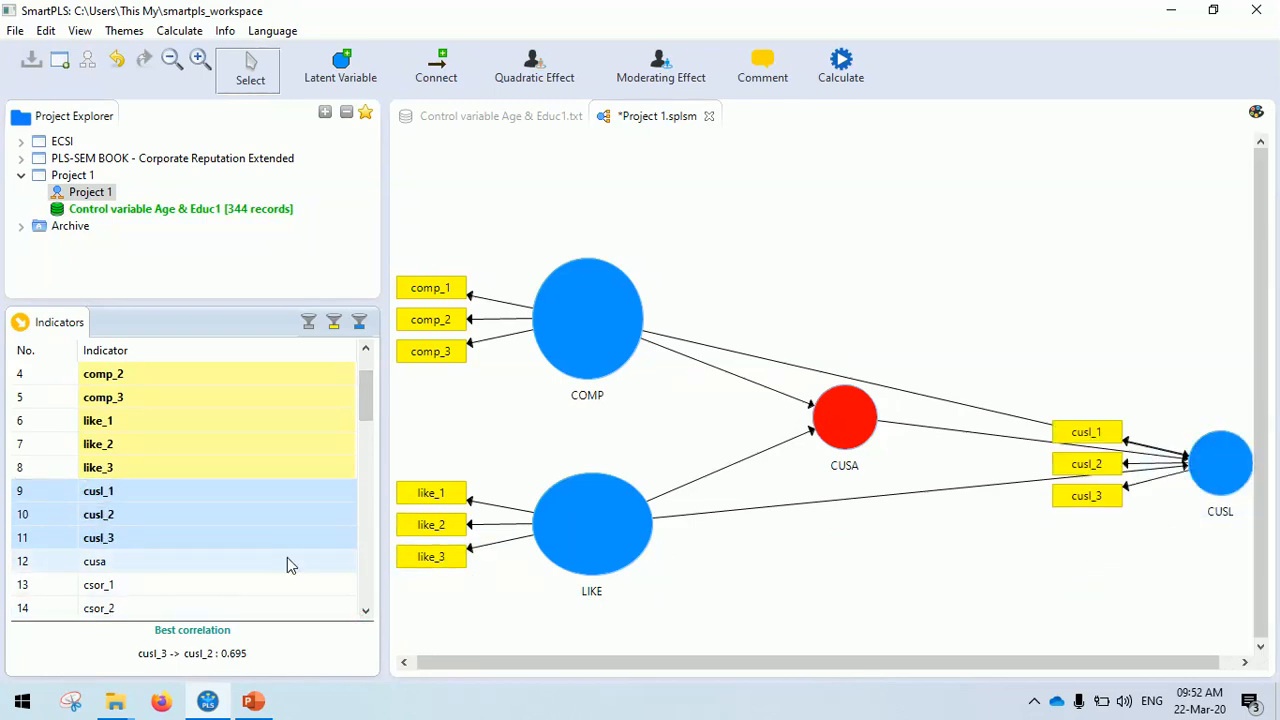
pyautogui.click(95, 564)
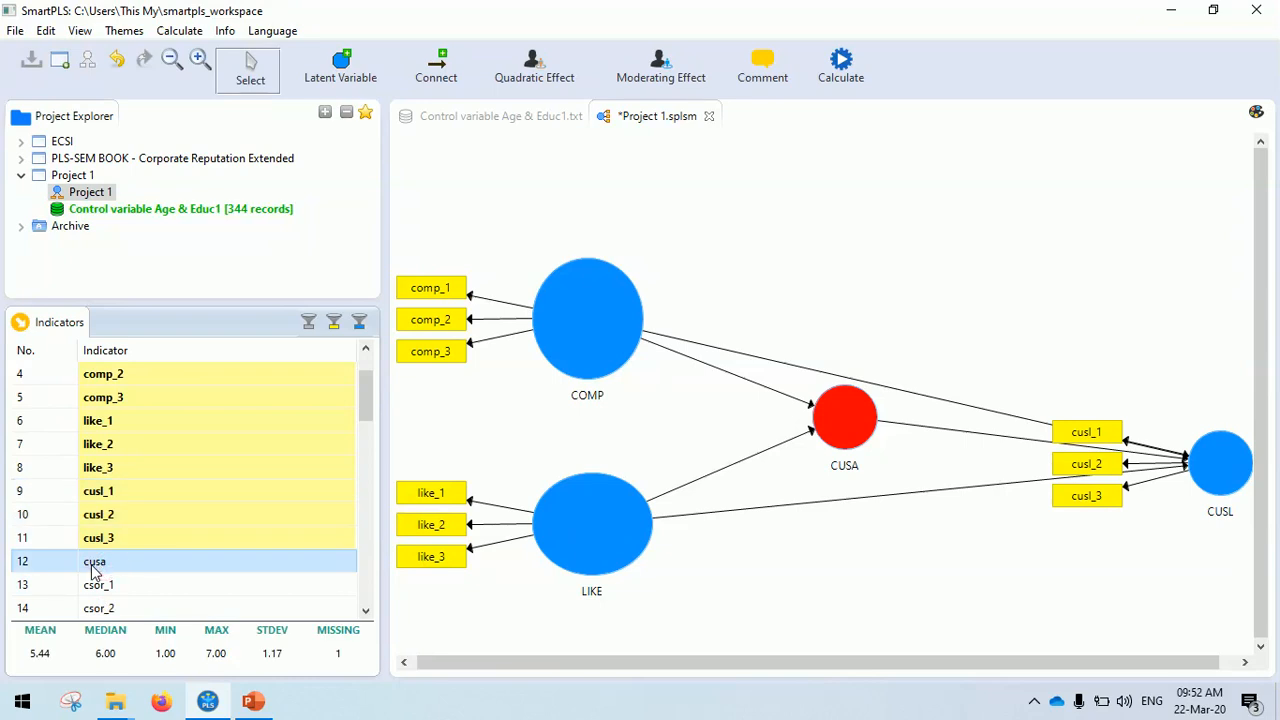
pyautogui.moveTo(95, 566); pyautogui.dragTo(845, 418)
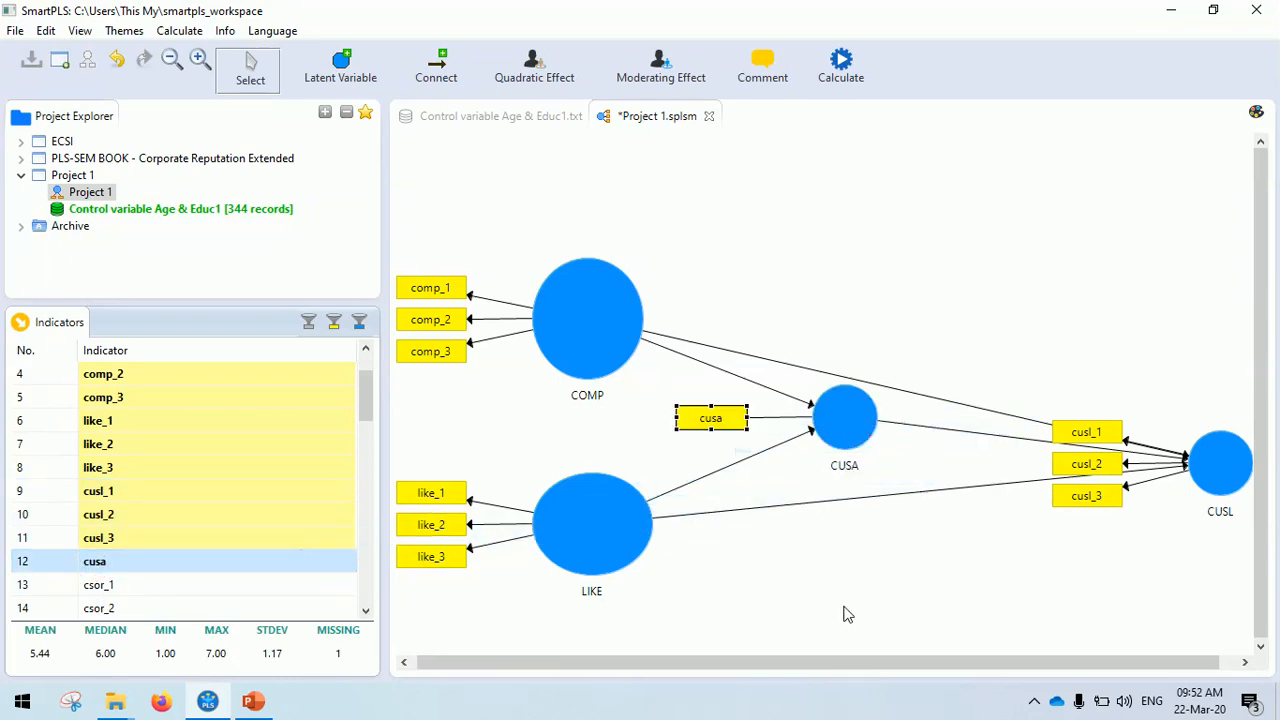
# Try to apply Align Selected Element Right to the cusl_1 indicator and to the CUSL construct.
pyautogui.rightClick(1080, 436)
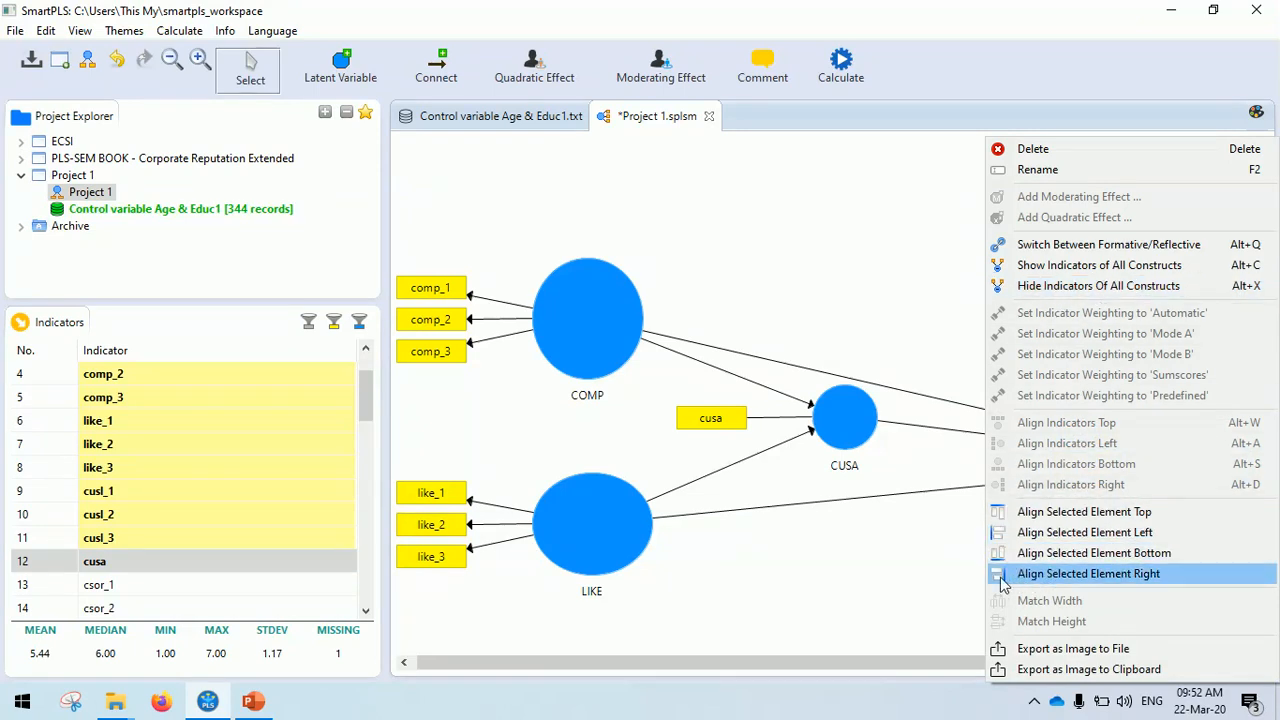
pyautogui.click(1106, 575)
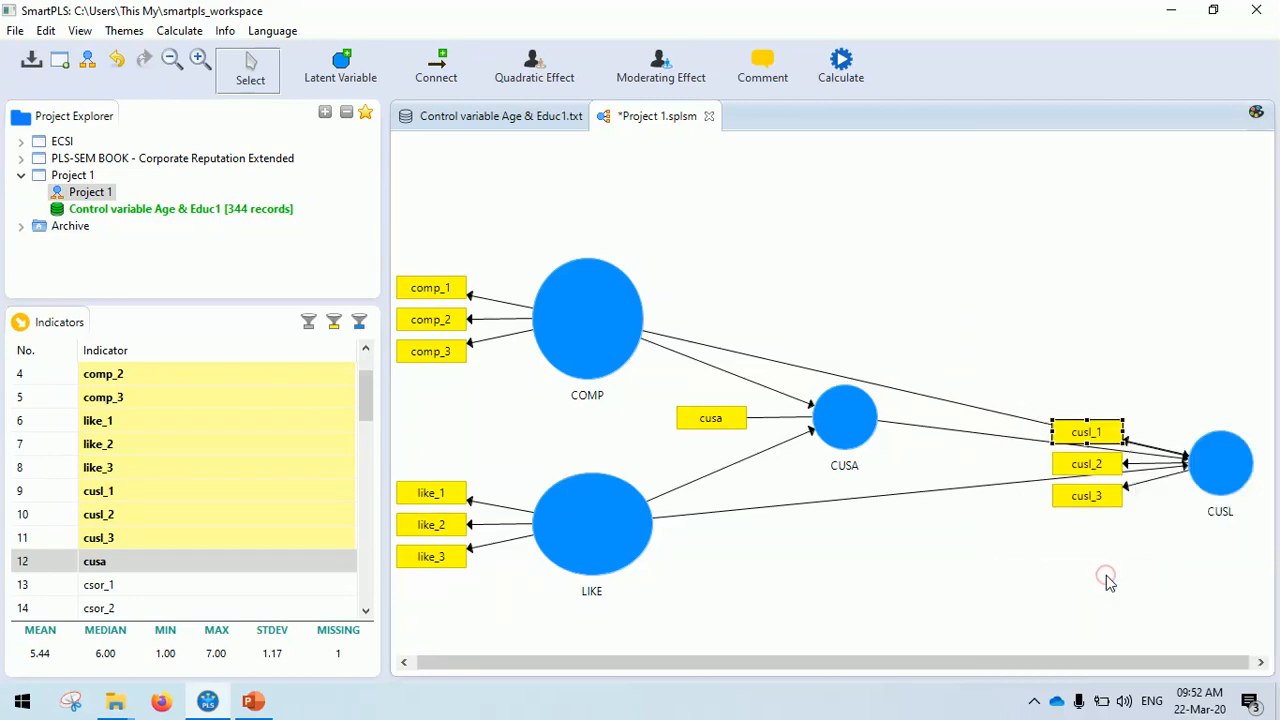
pyautogui.rightClick(1230, 462)
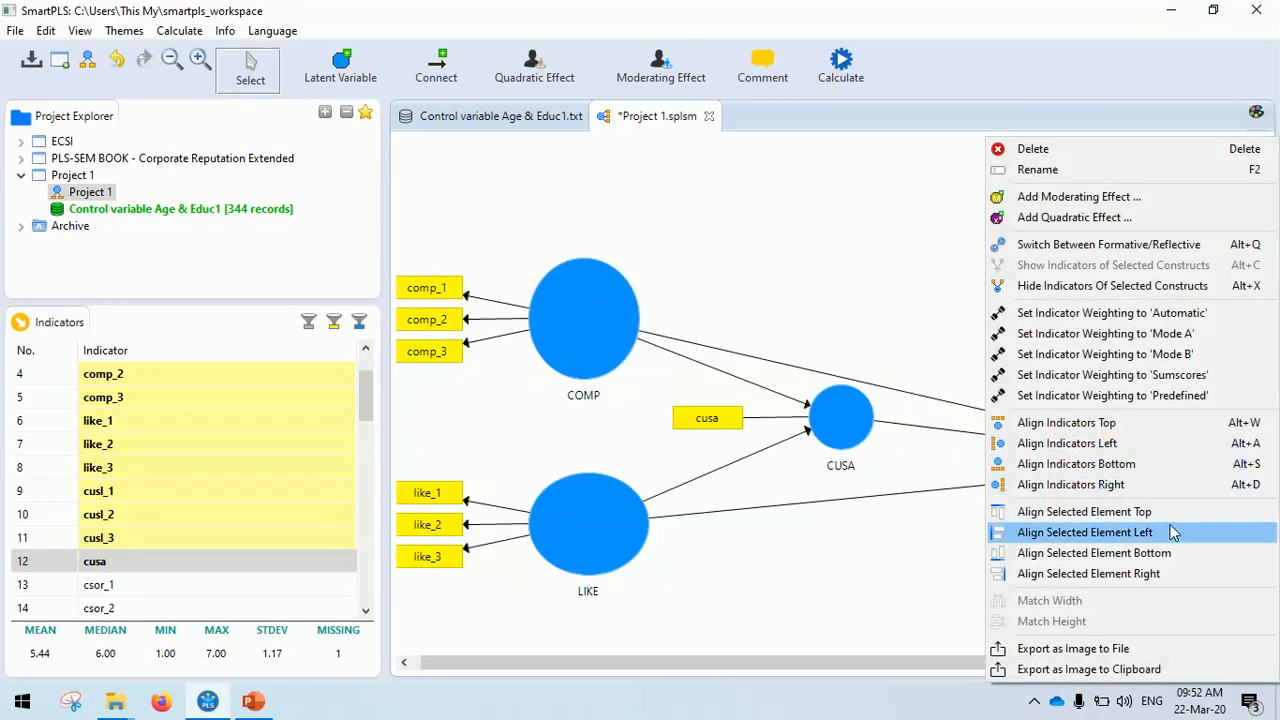
pyautogui.click(1120, 574)
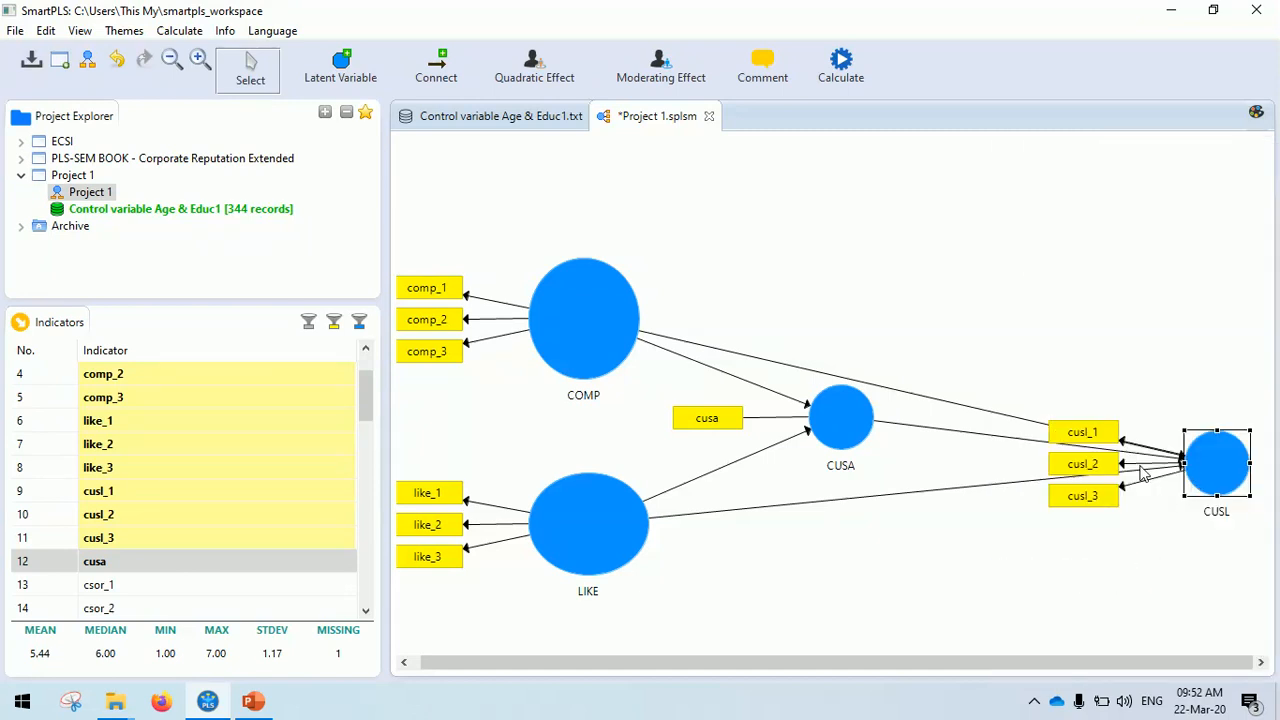
# Align CUSL's indicators on its right side and move CUSL closer to CUSA, level with it.
pyautogui.rightClick(1230, 477)
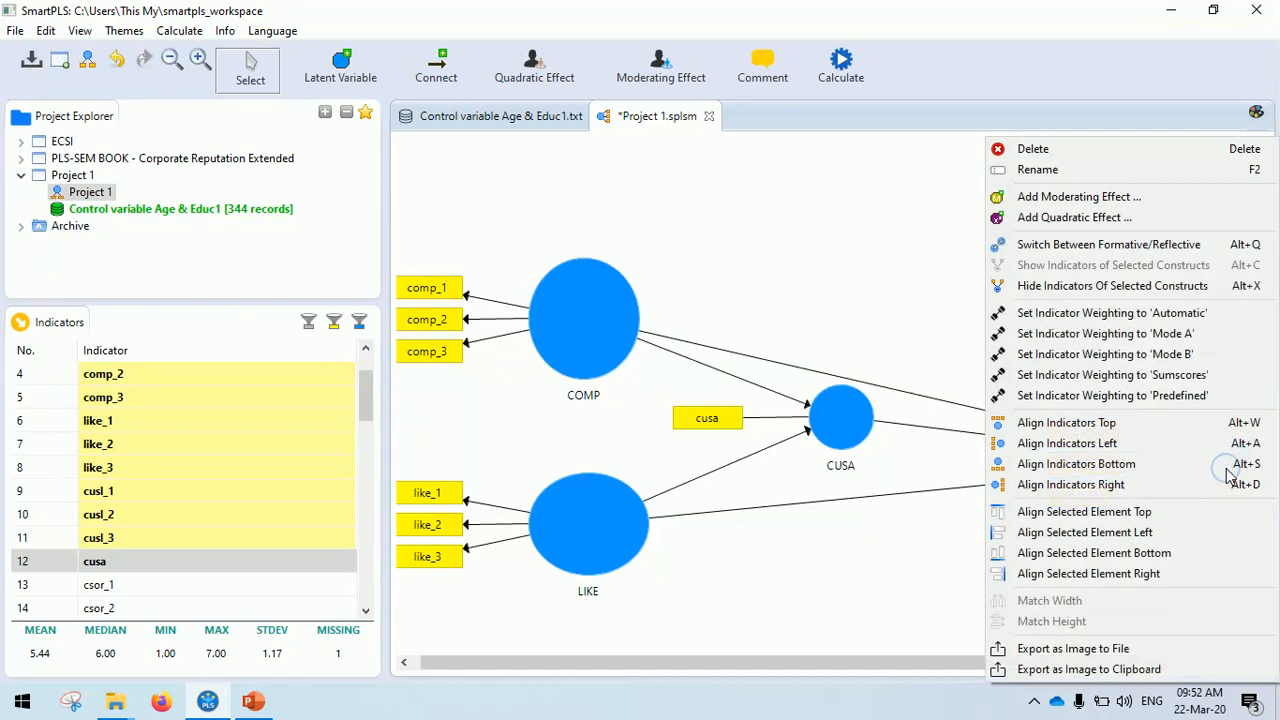
pyautogui.click(1115, 485)
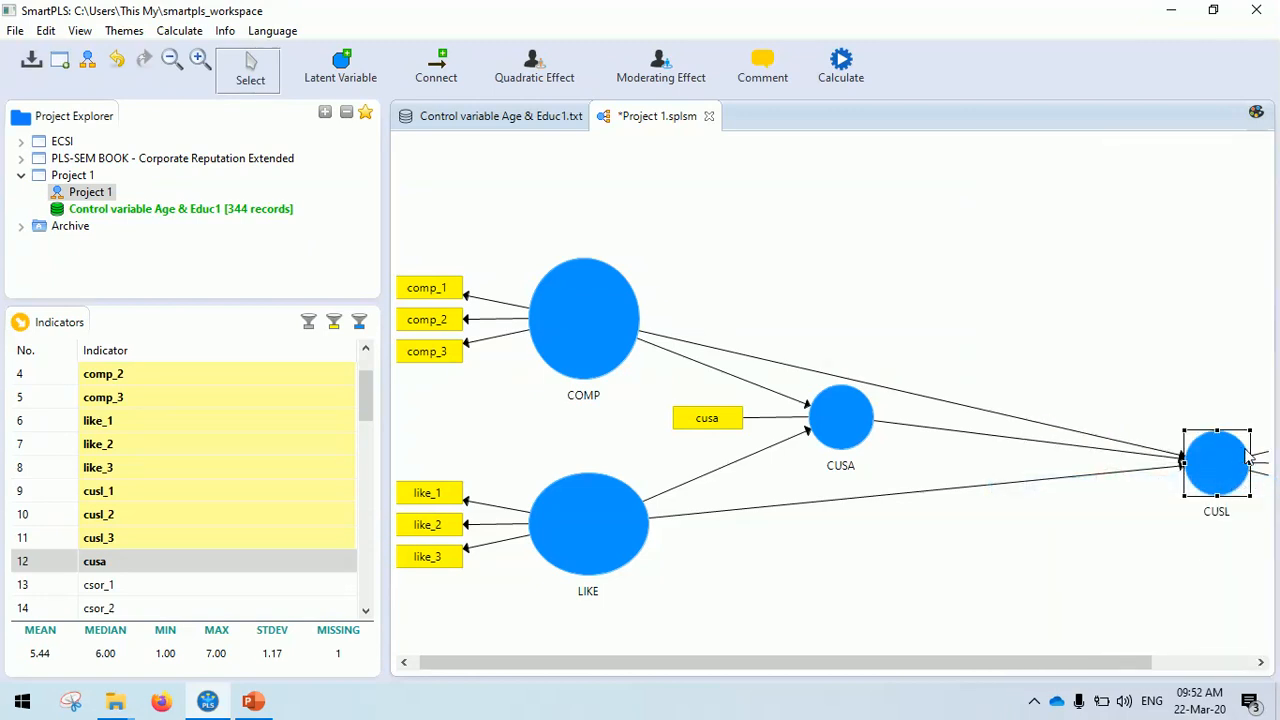
pyautogui.moveTo(1218, 460); pyautogui.dragTo(1080, 416)
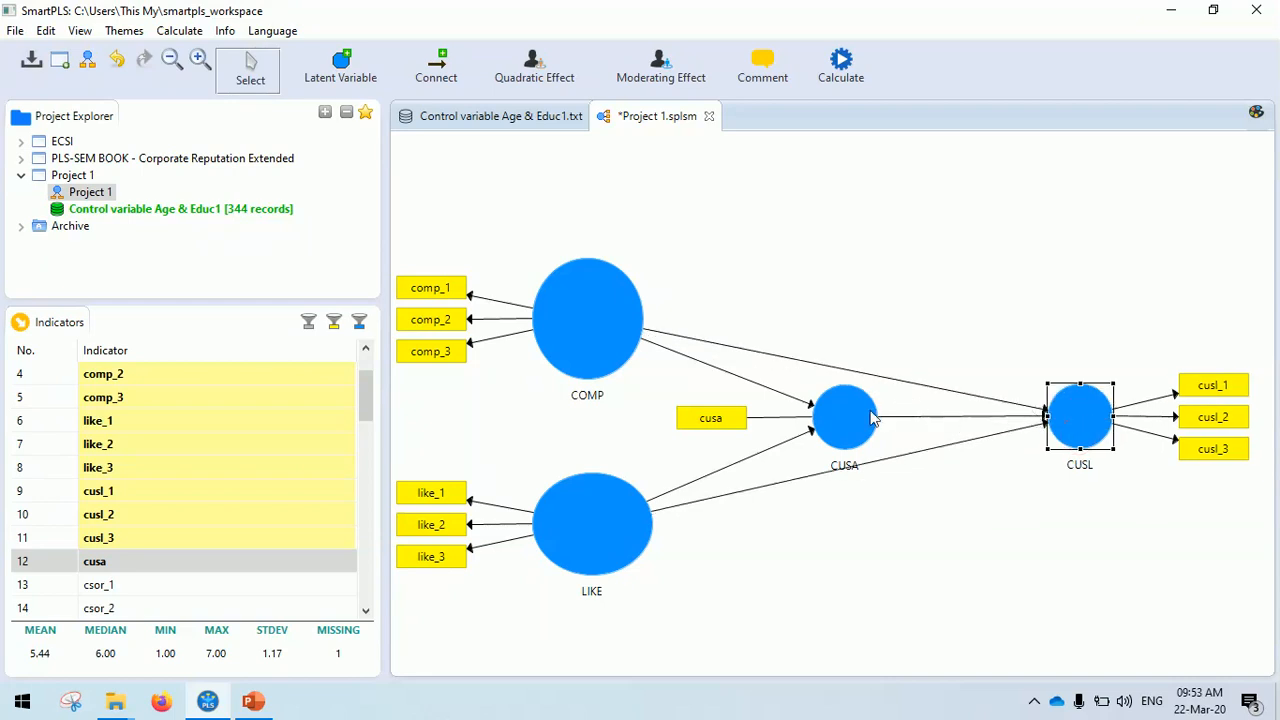
pyautogui.click(1043, 545)
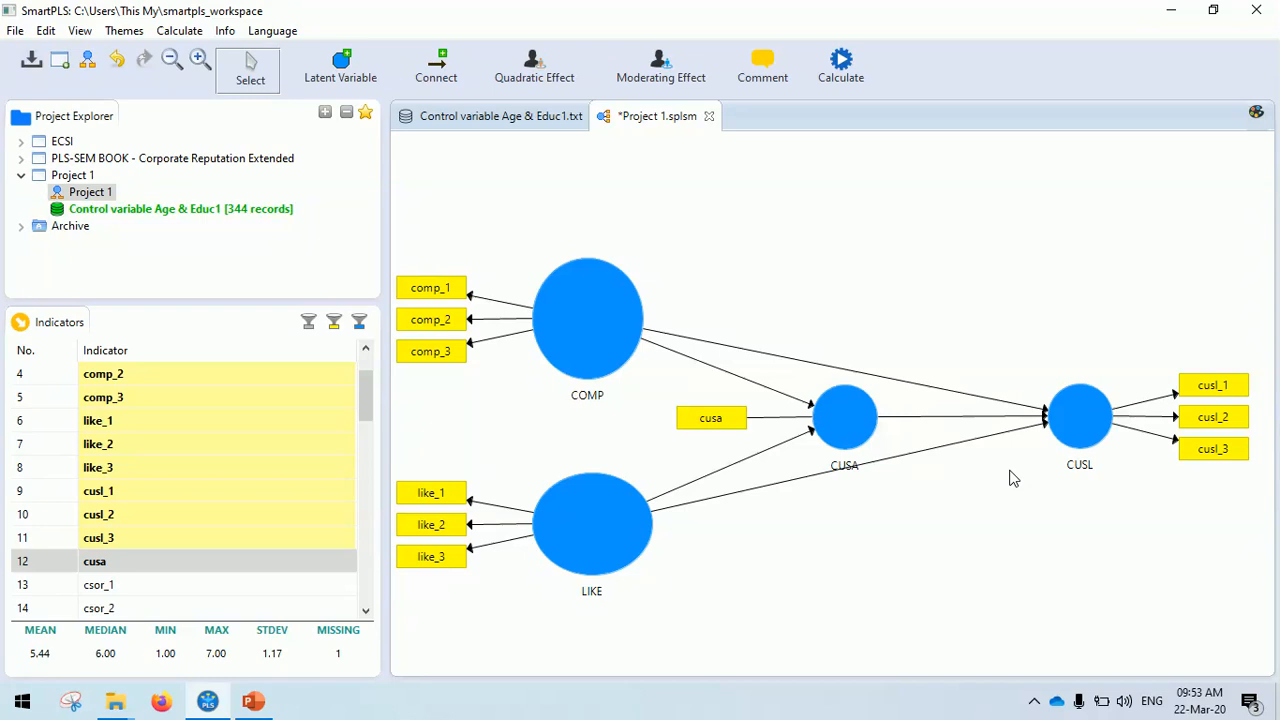
# Delete all constructs, indicators and paths of the model from the canvas.
pyautogui.click(557, 335)
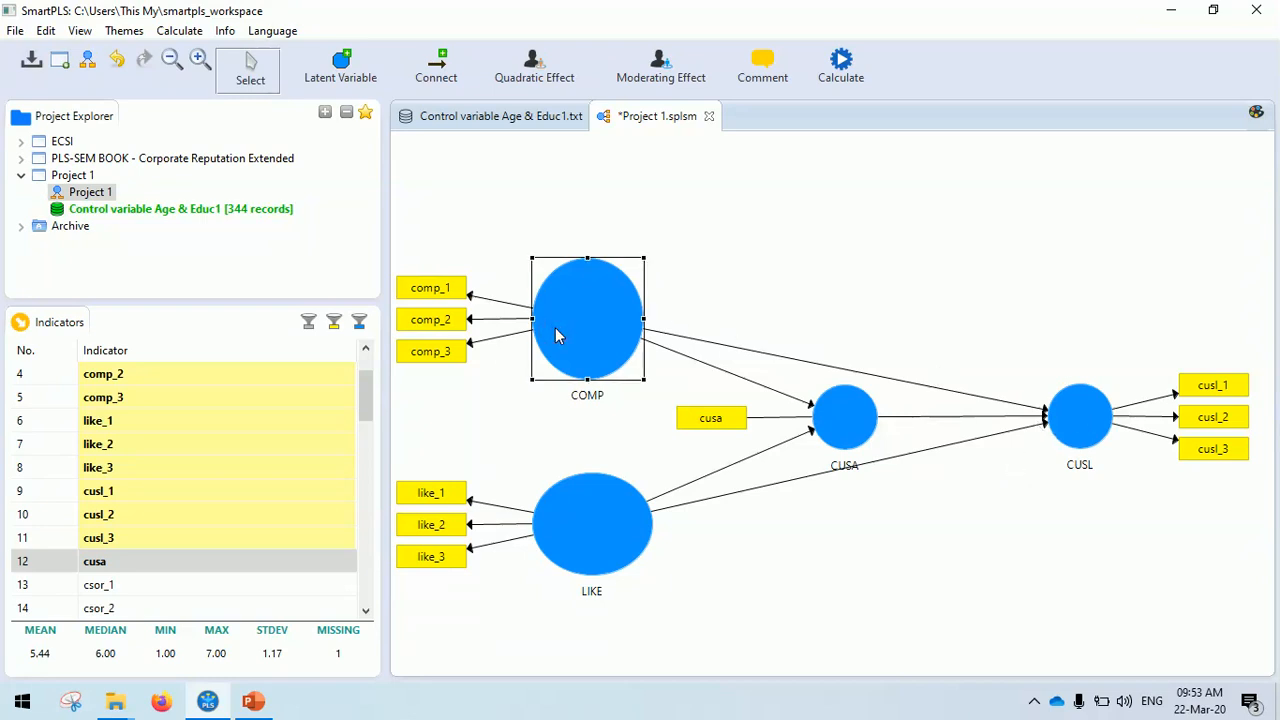
pyautogui.hotkey('ctrl', 'a')
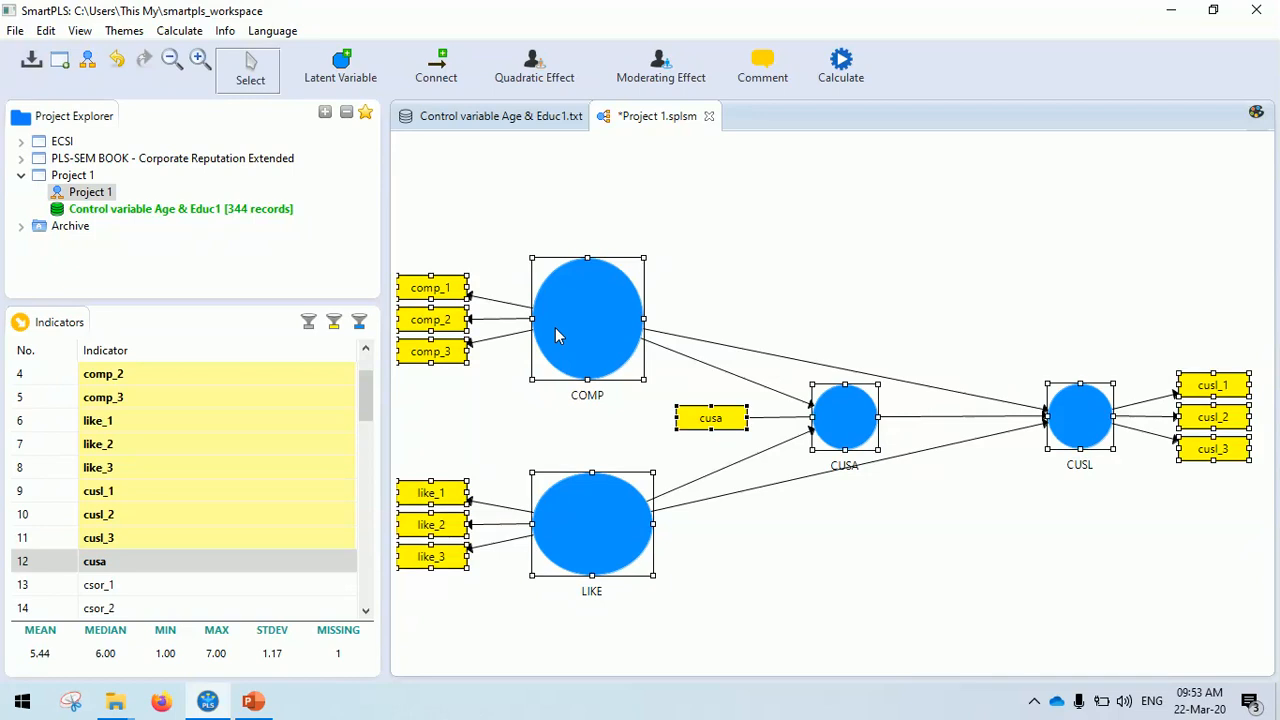
pyautogui.press('Delete')
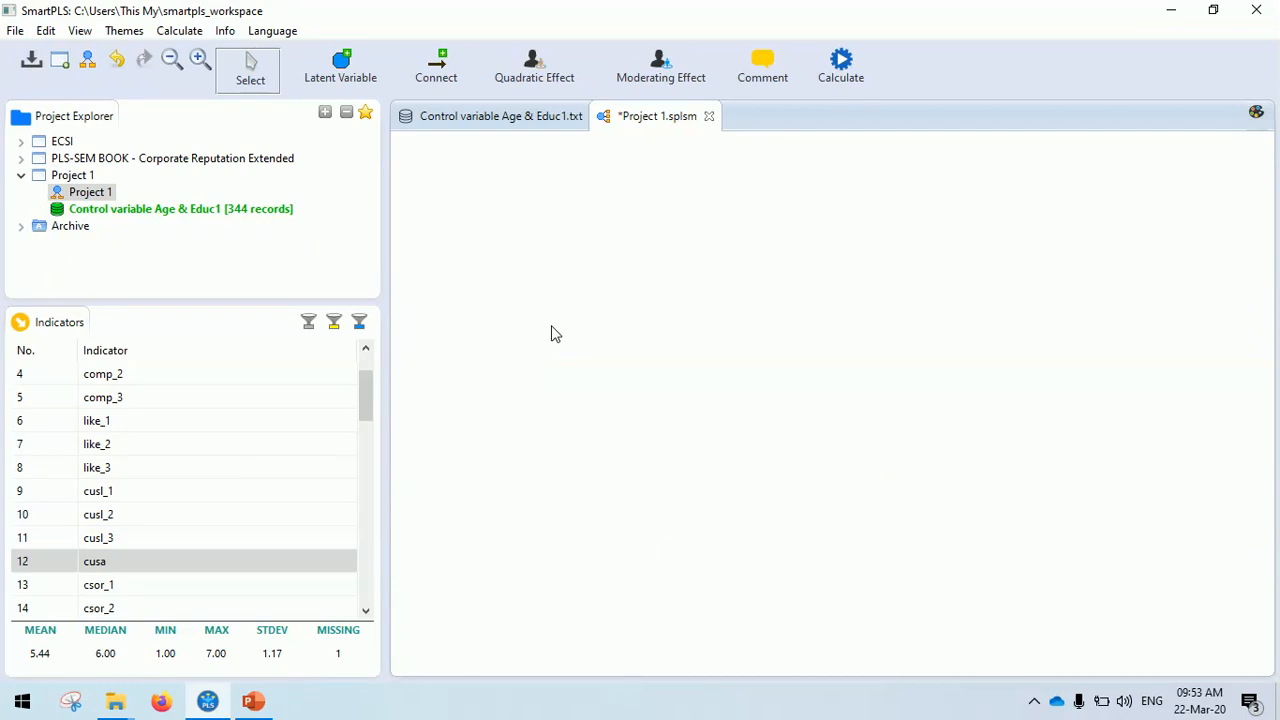
# Create a new latent variable on the empty canvas directly from the indicators comp_1, comp_2 and comp_3.
pyautogui.click(366, 347)
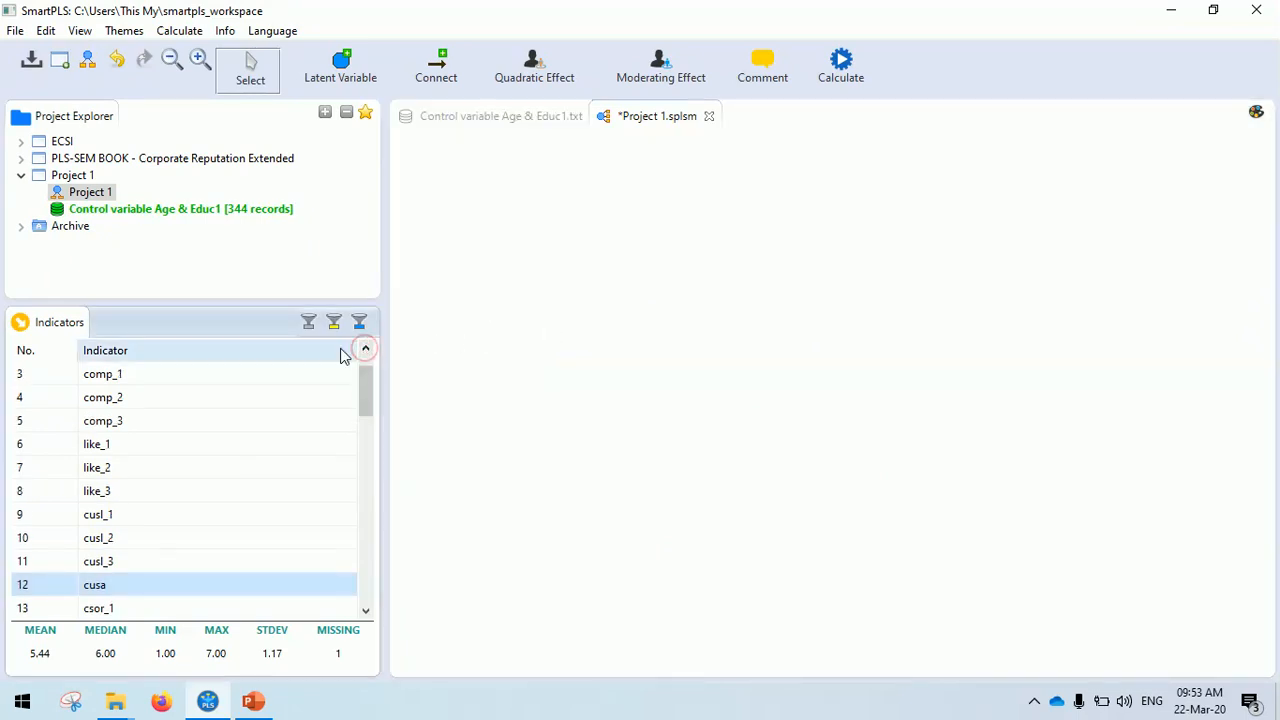
pyautogui.click(114, 374)
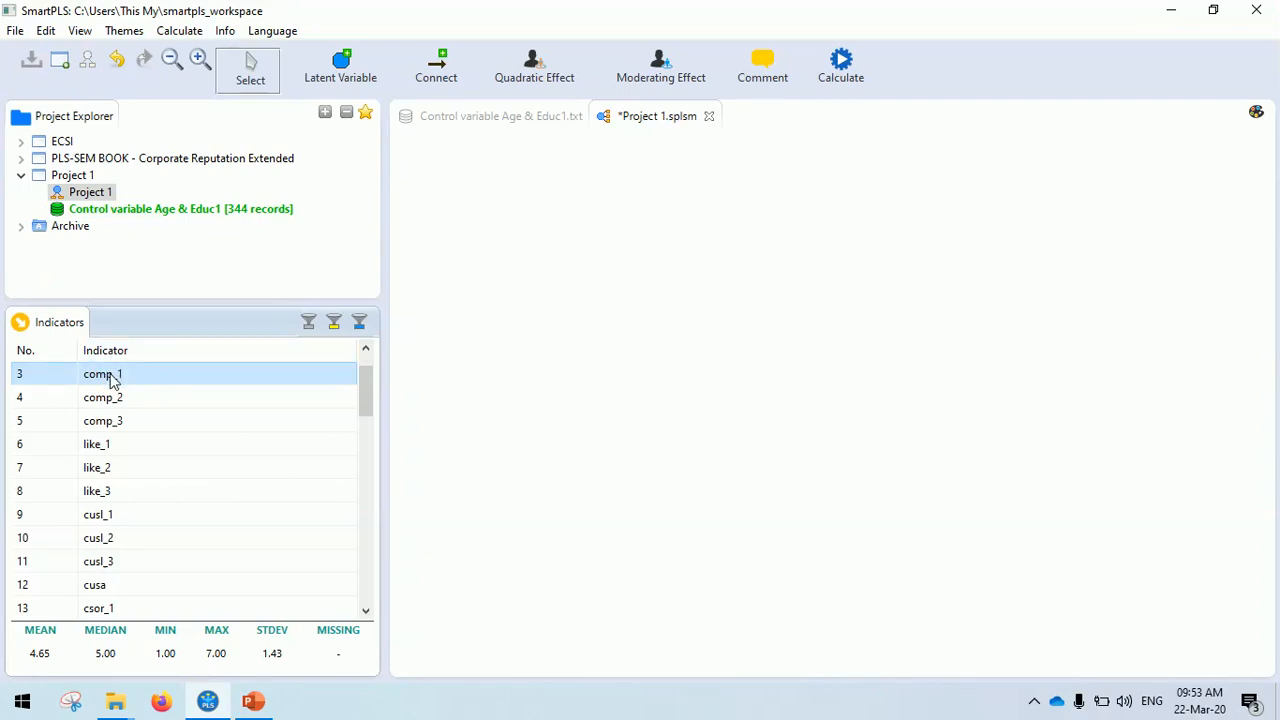
pyautogui.keyDown('ctrl'); pyautogui.click(110, 400); pyautogui.keyUp('ctrl')
pyautogui.keyDown('ctrl'); pyautogui.click(115, 421); pyautogui.keyUp('ctrl')
pyautogui.moveTo(113, 410); pyautogui.dragTo(519, 344)
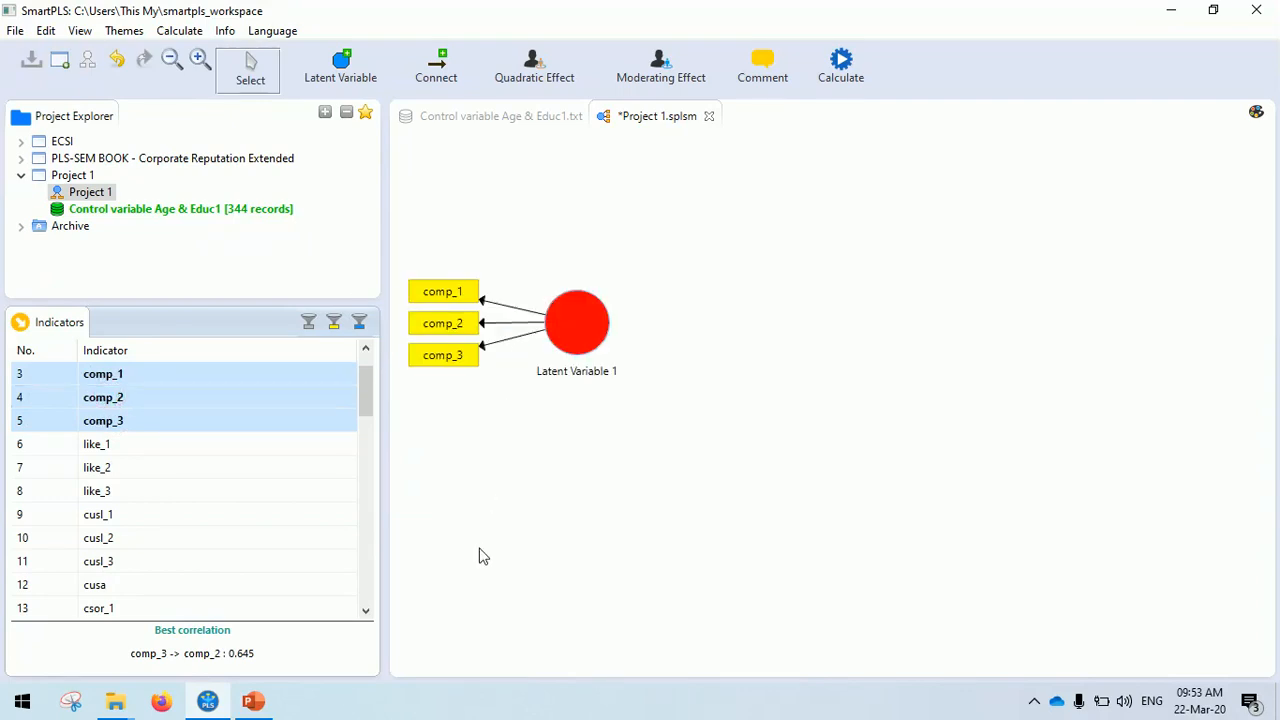
# Create a latent variable from the indicators like_1, like_2 and like_3 below the comp construct.
pyautogui.click(98, 445)
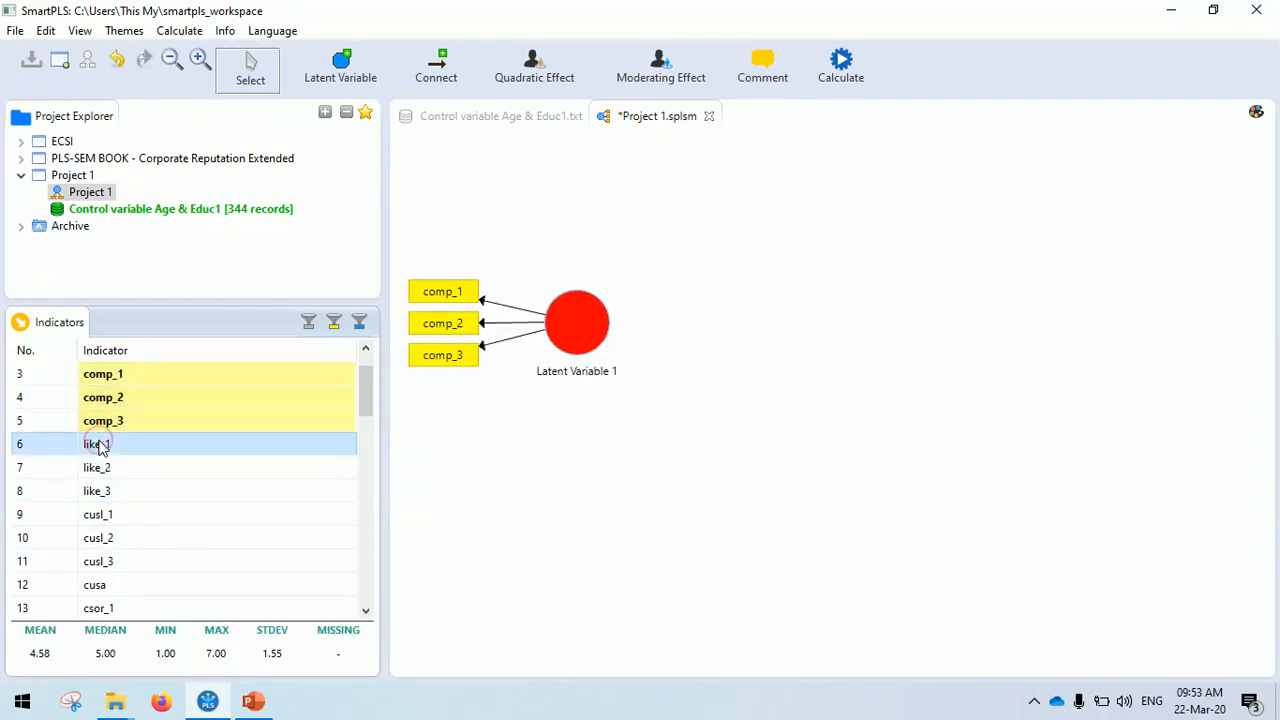
pyautogui.keyDown('ctrl'); pyautogui.click(97, 468); pyautogui.keyUp('ctrl')
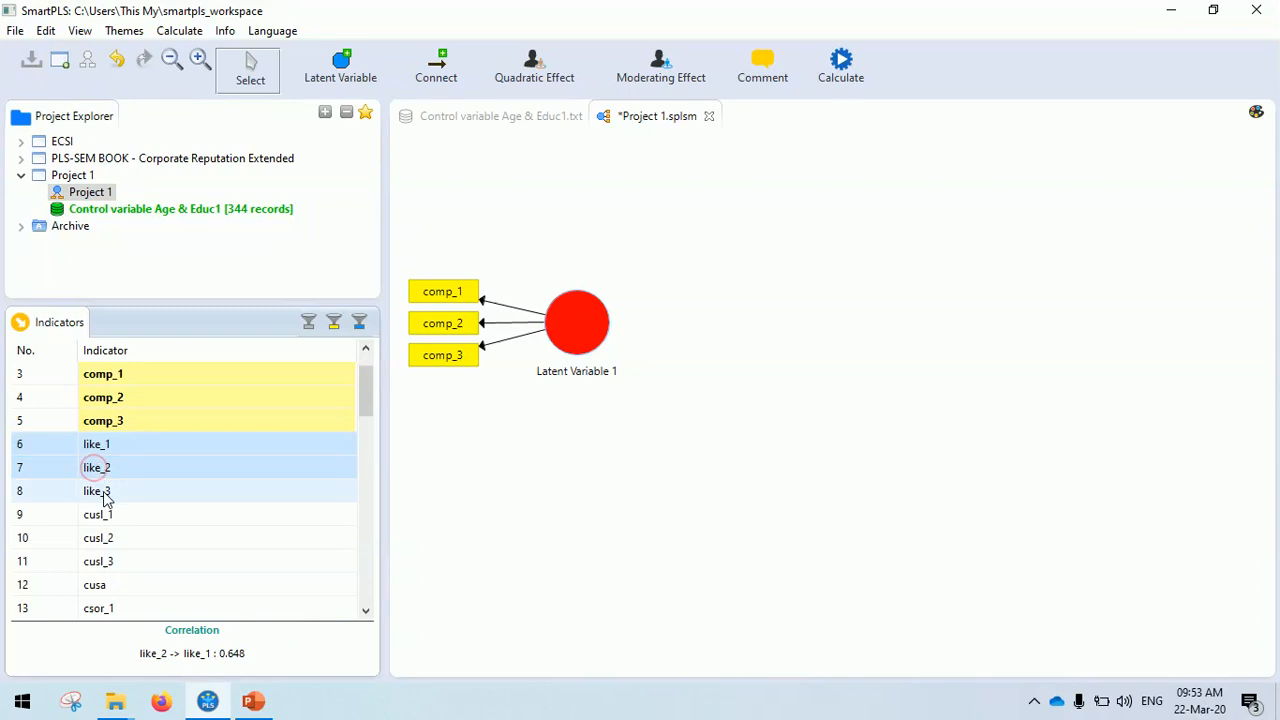
pyautogui.keyDown('ctrl'); pyautogui.click(97, 491); pyautogui.keyUp('ctrl')
pyautogui.moveTo(97, 491); pyautogui.dragTo(591, 522)
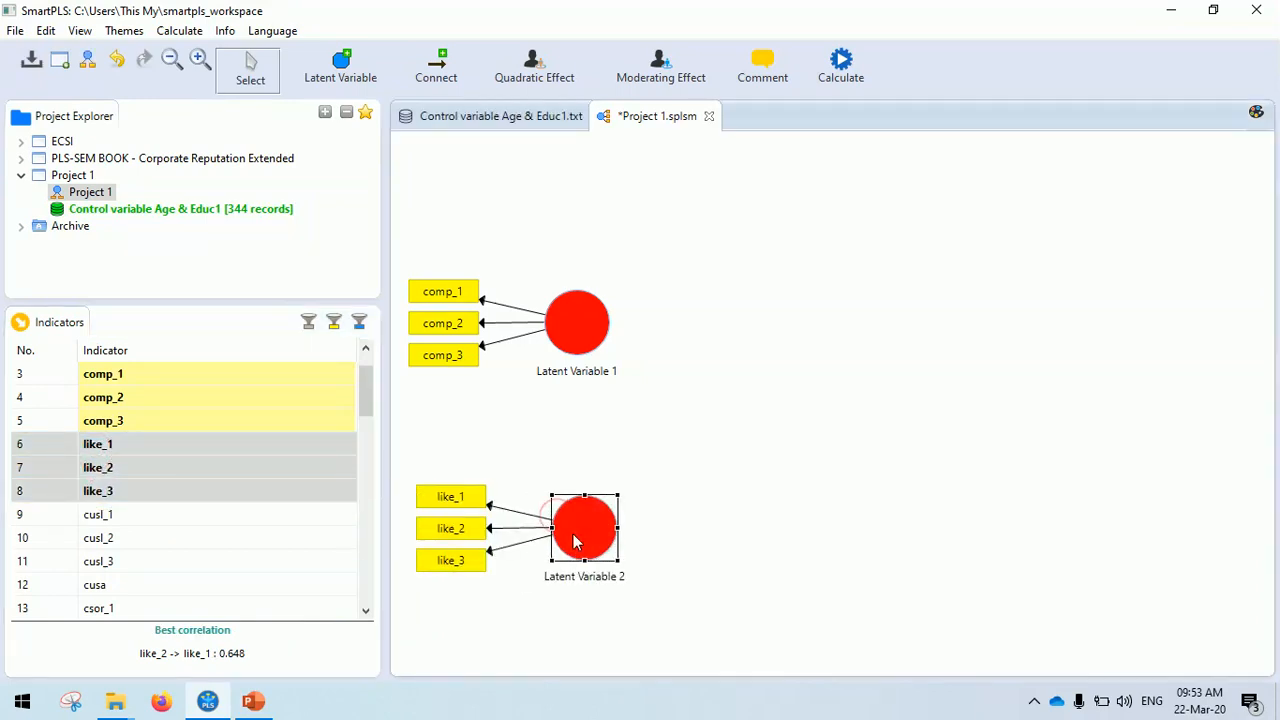
# Create a latent variable from cusl_1, cusl_2 and cusl_3 far right of the others, and one from cusa in between.
pyautogui.click(100, 515)
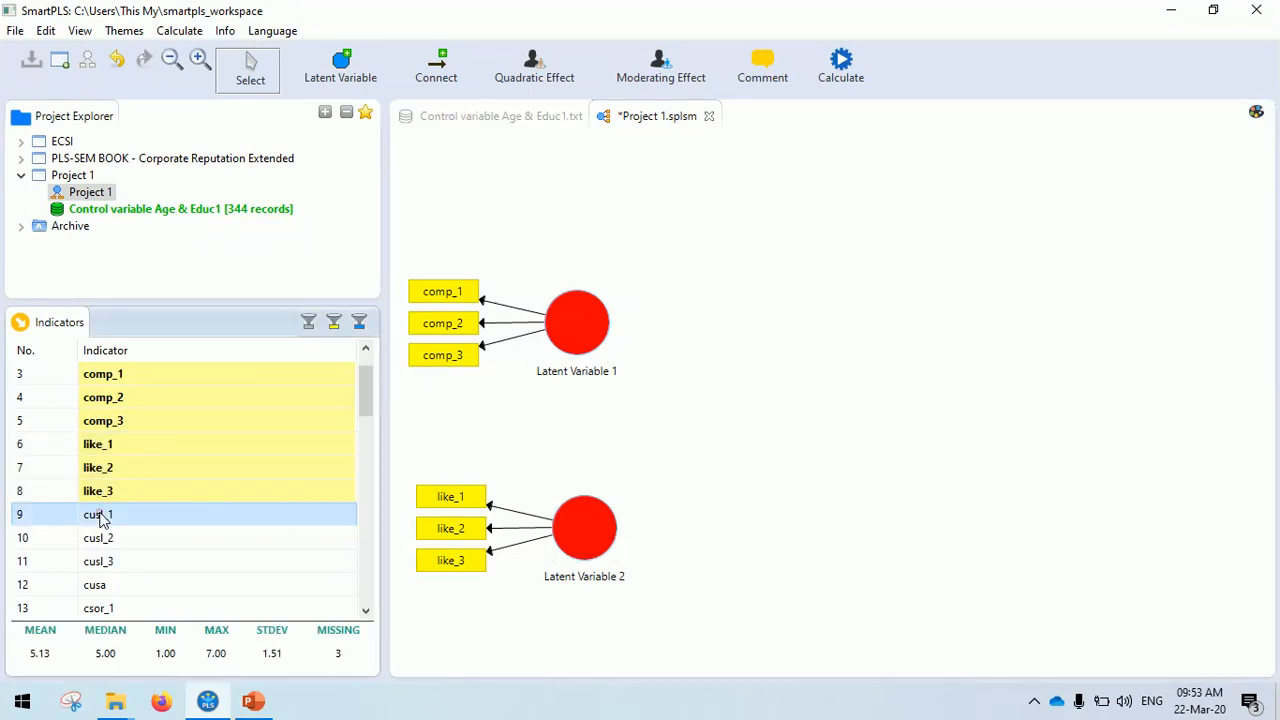
pyautogui.keyDown('ctrl'); pyautogui.click(108, 537); pyautogui.keyUp('ctrl')
pyautogui.keyDown('ctrl'); pyautogui.click(104, 560); pyautogui.keyUp('ctrl')
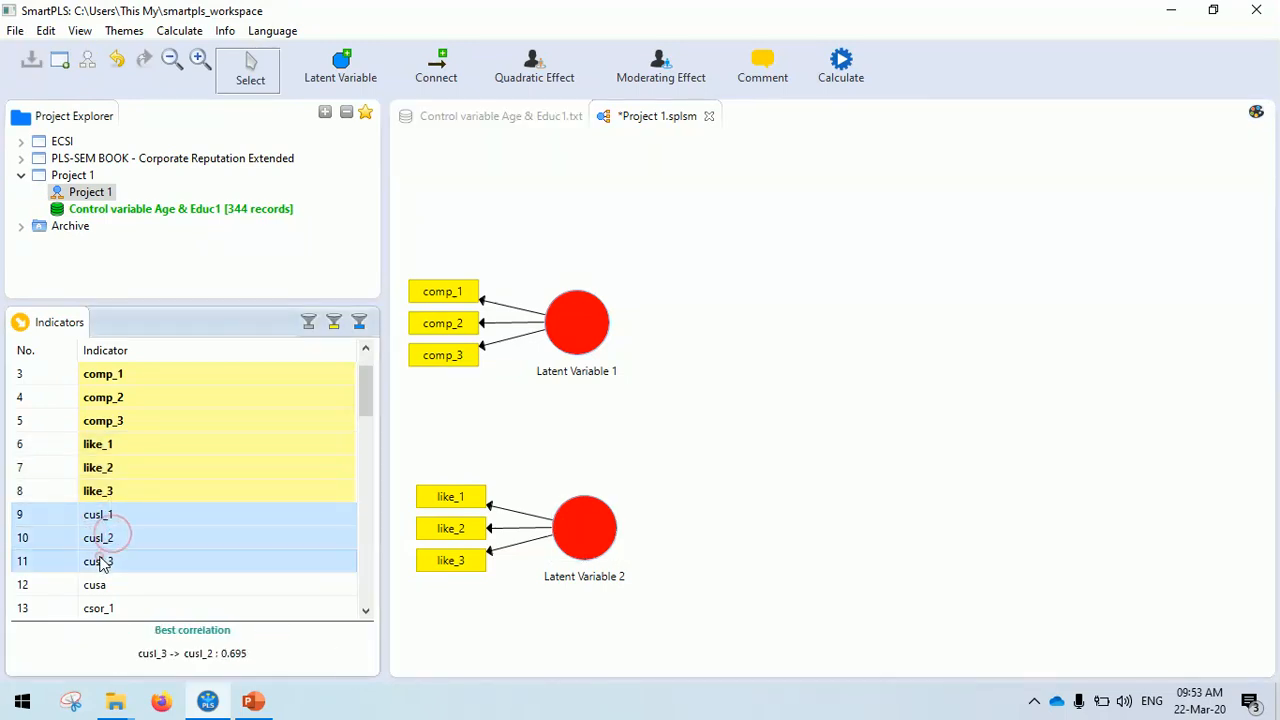
pyautogui.moveTo(92, 522); pyautogui.dragTo(1105, 428)
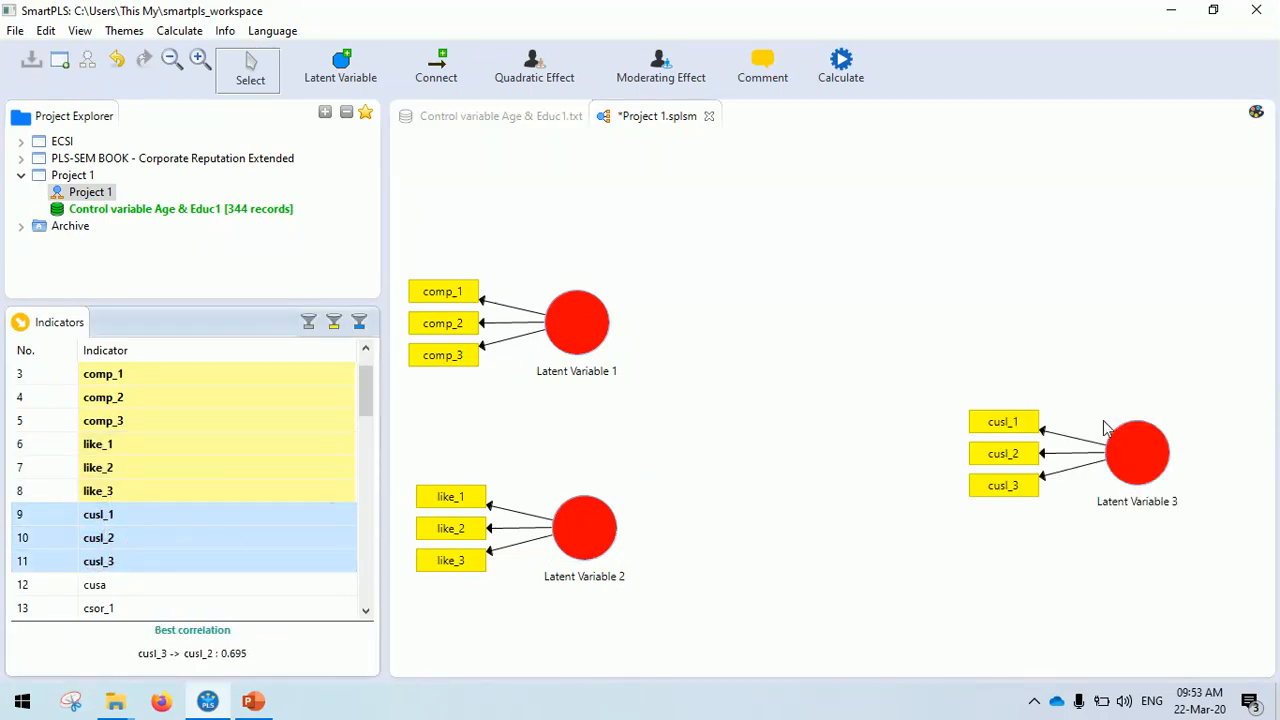
pyautogui.click(88, 586)
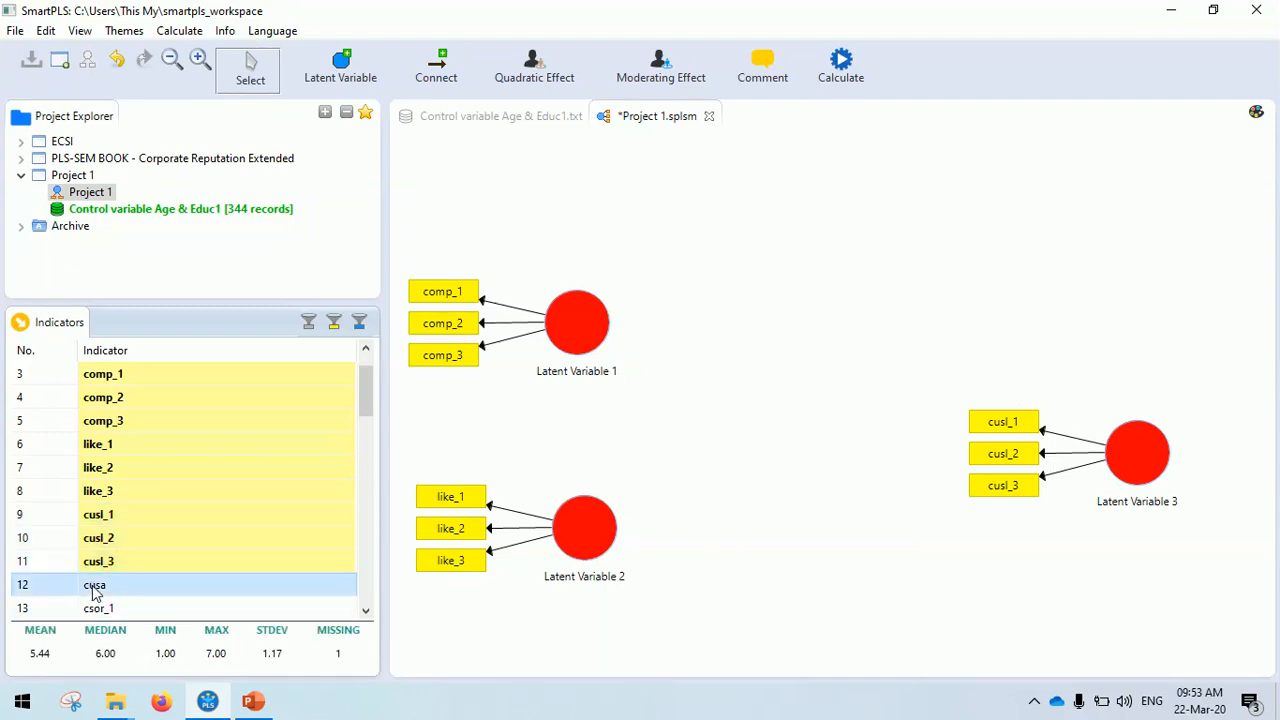
pyautogui.moveTo(91, 588); pyautogui.dragTo(798, 420)
# Align the cusl construct's indicators on its right side and move the construct closer to the cusa construct, roughly level with it.
pyautogui.moveTo(1136, 445); pyautogui.dragTo(1134, 410)
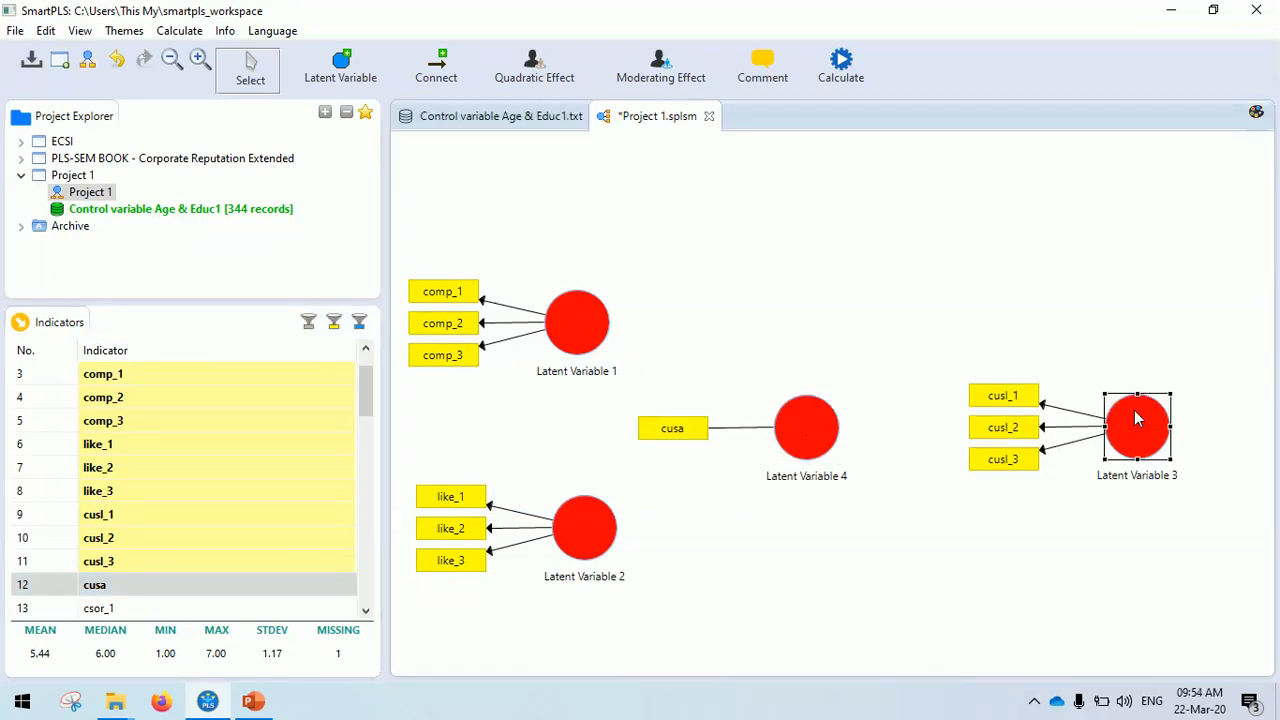
pyautogui.rightClick(1134, 412)
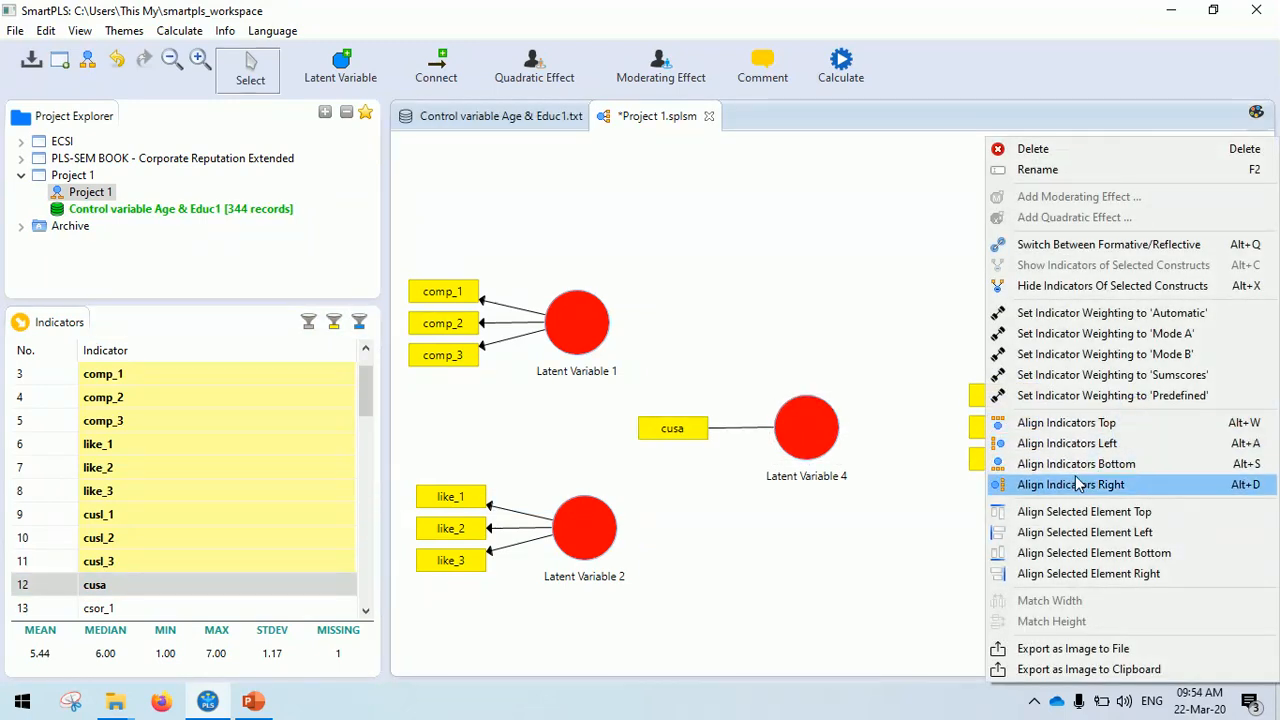
pyautogui.click(1035, 484)
pyautogui.moveTo(1104, 460); pyautogui.dragTo(1006, 473)
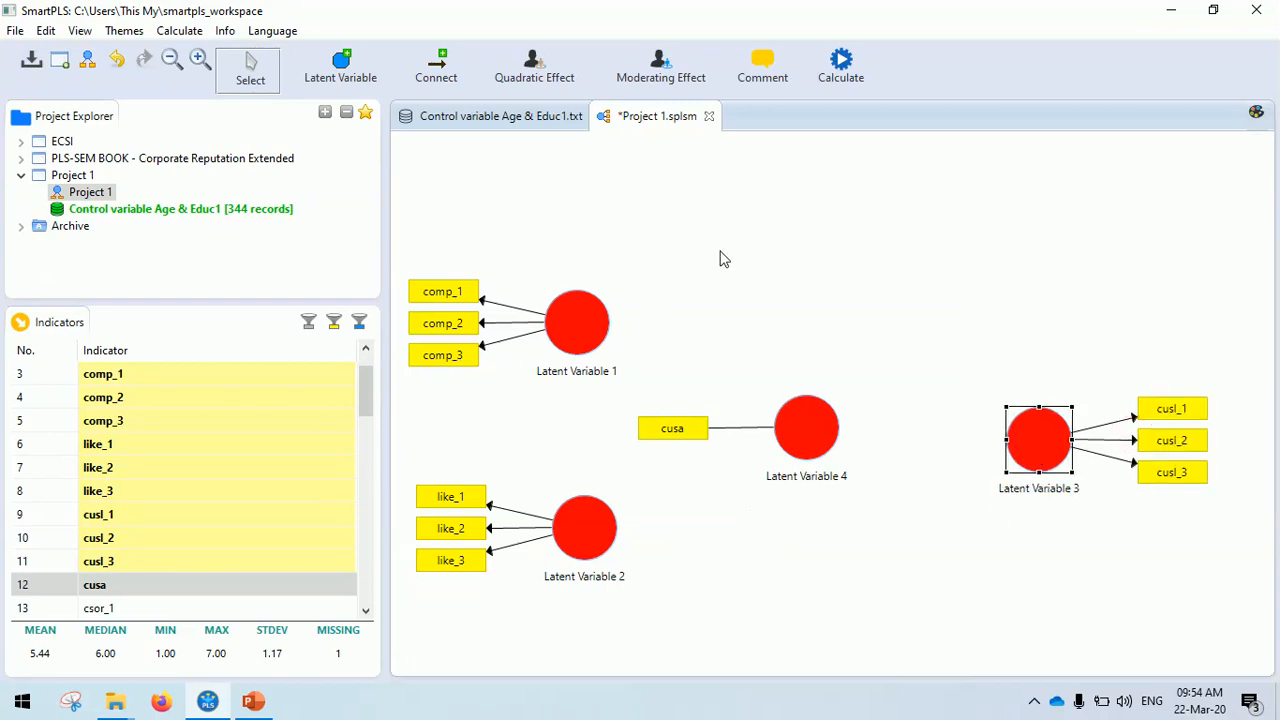
# Connect the comp and like constructs each to the cusa and cusl constructs, and the cusa construct to the cusl construct.
pyautogui.click(441, 77)
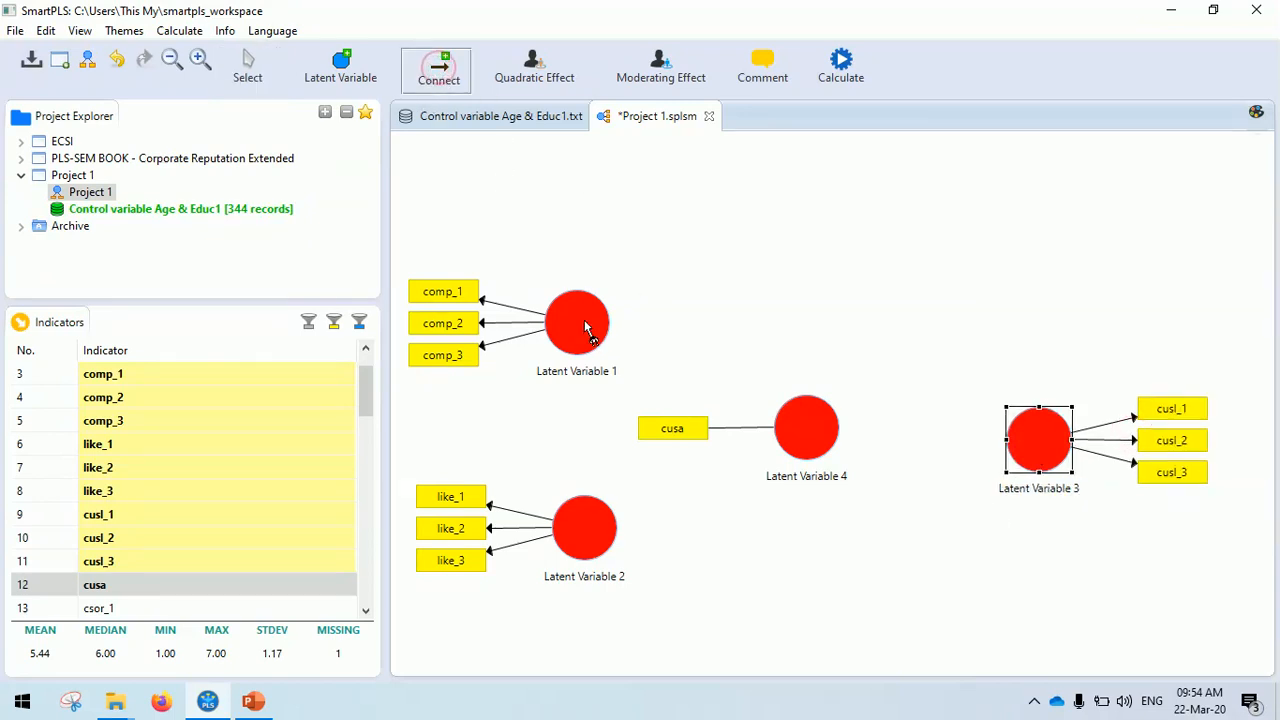
pyautogui.moveTo(581, 314)
pyautogui.mouseDown()
pyautogui.moveTo(787, 450)
pyautogui.moveTo(802, 428)
pyautogui.mouseUp()
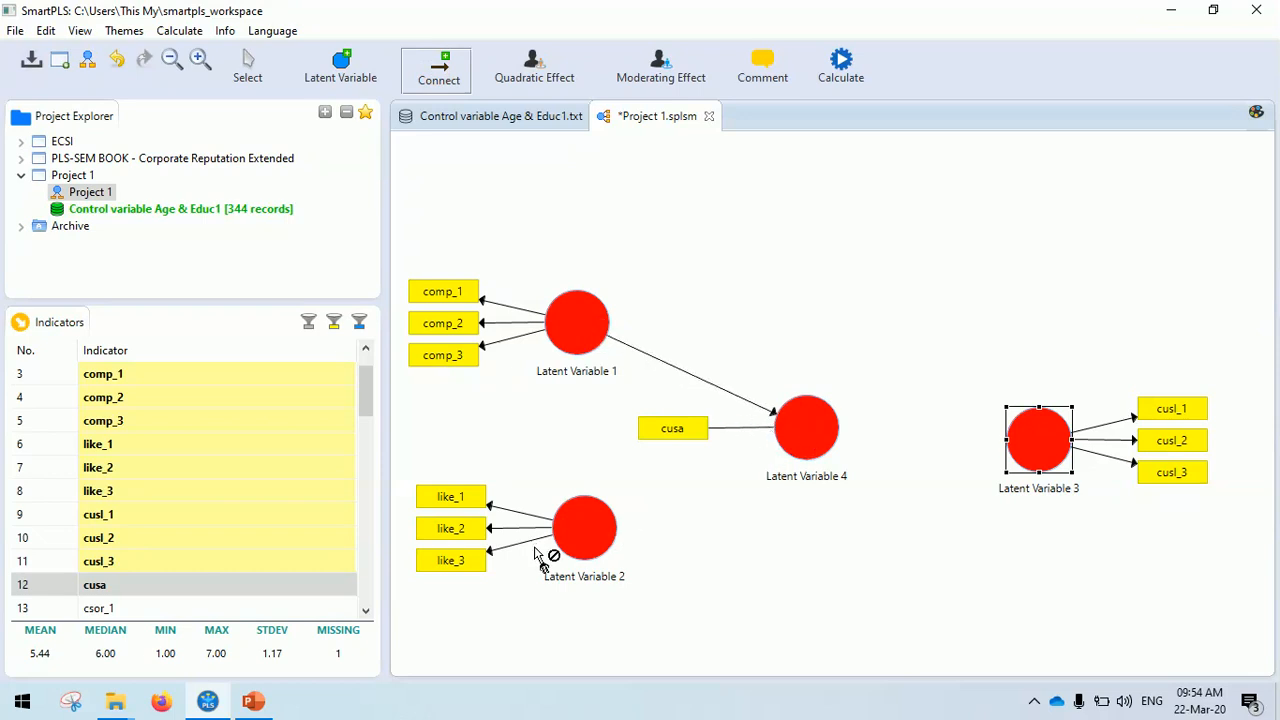
pyautogui.moveTo(588, 537)
pyautogui.mouseDown()
pyautogui.moveTo(803, 432)
pyautogui.moveTo(1045, 440)
pyautogui.mouseUp()
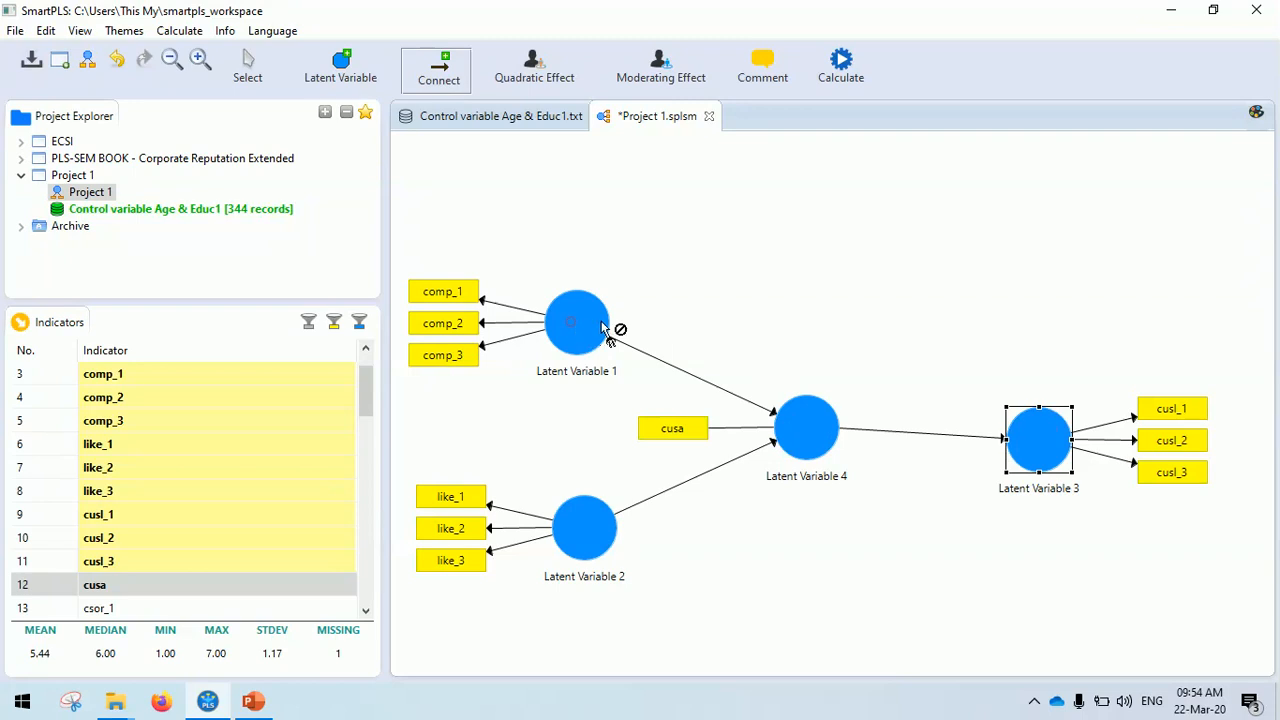
pyautogui.moveTo(605, 330); pyautogui.dragTo(1053, 425)
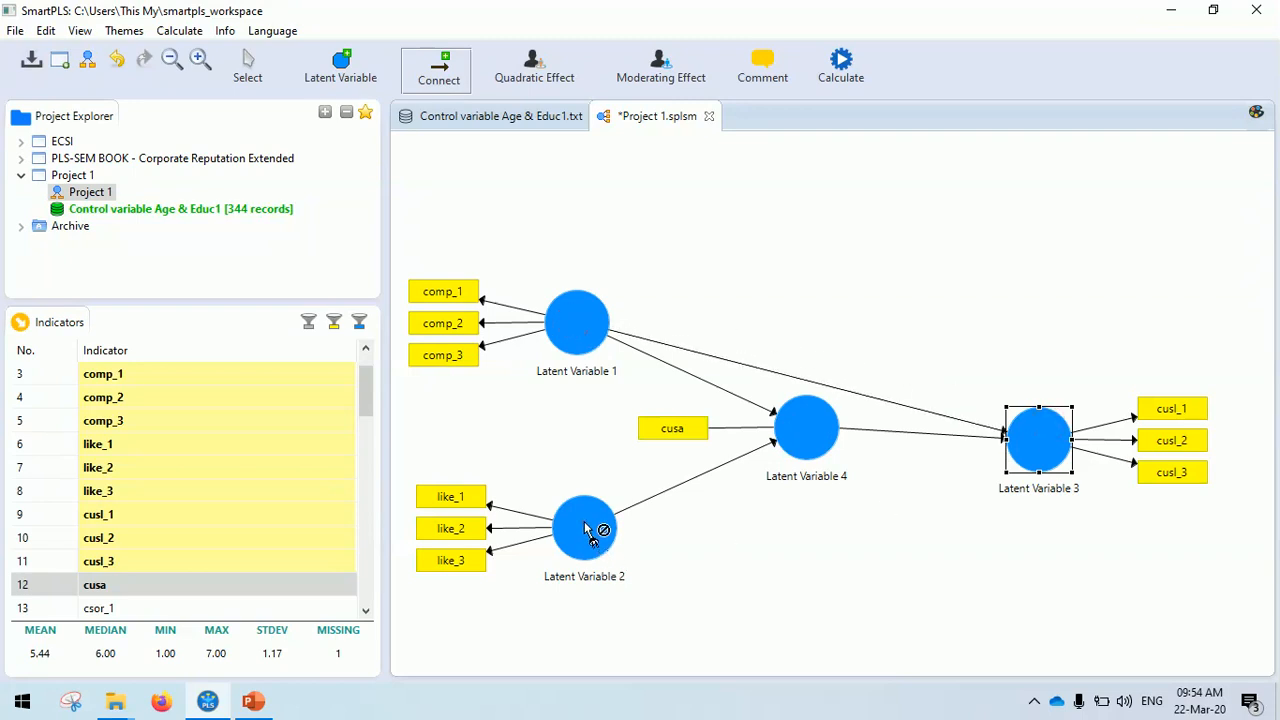
pyautogui.moveTo(588, 530); pyautogui.dragTo(1037, 445)
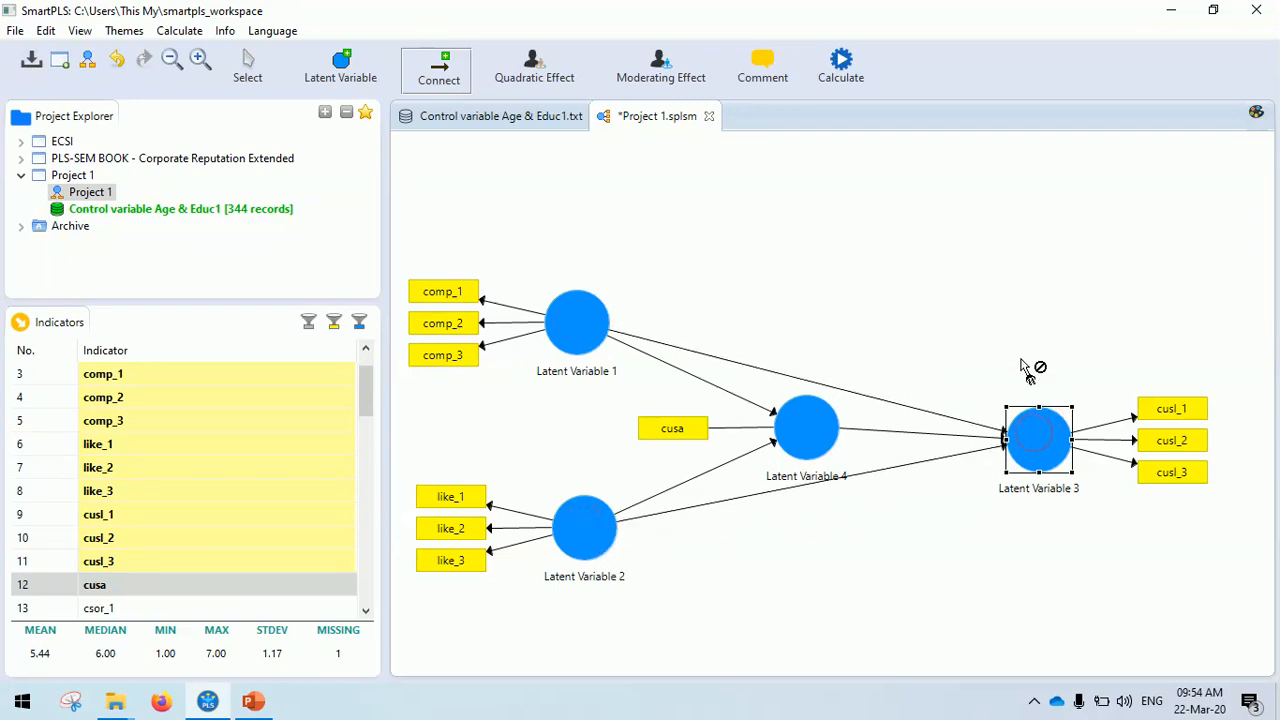
pyautogui.press('Escape')
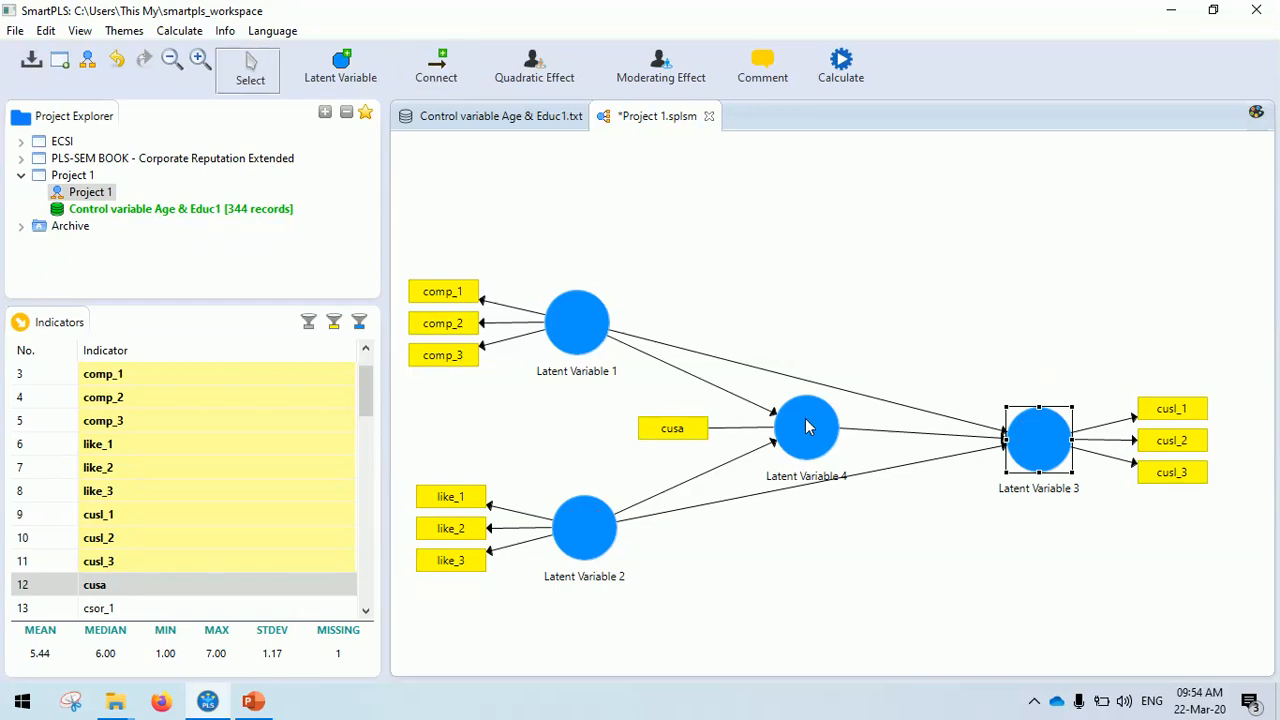
# Rename the latent variable measured by comp_1 to comp_3 as COMP.
pyautogui.rightClick(567, 352)
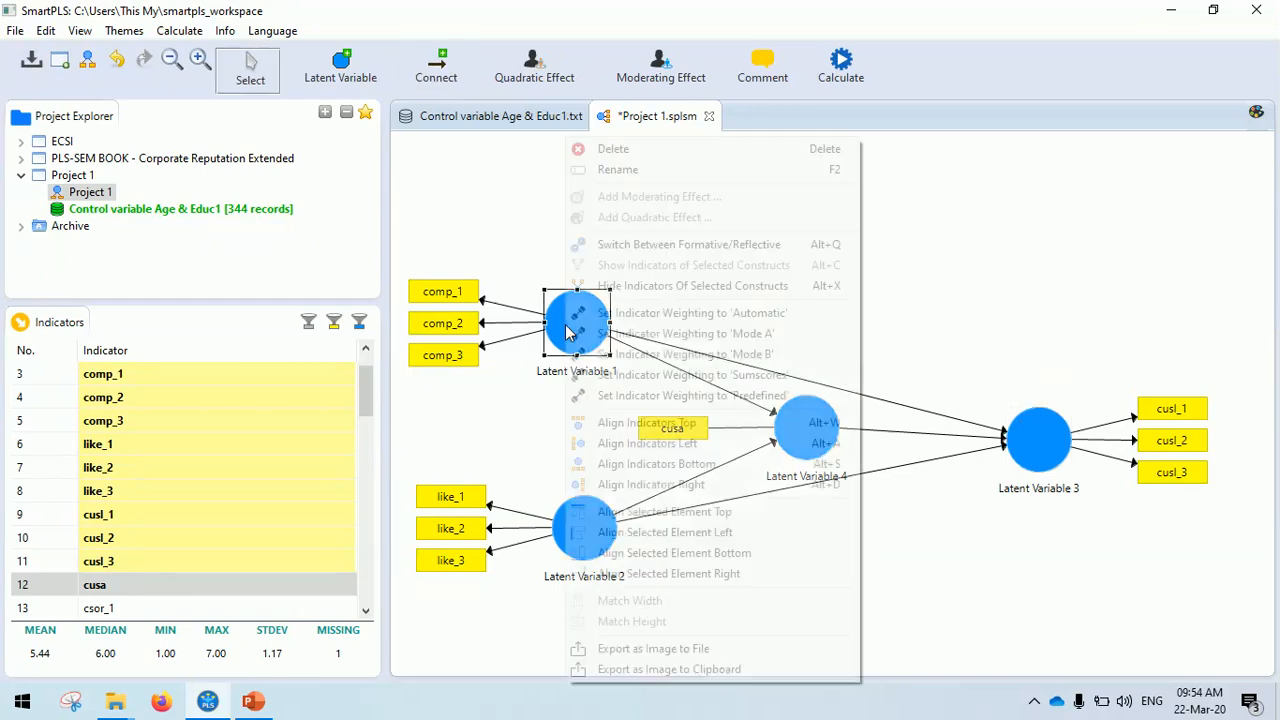
pyautogui.click(615, 174)
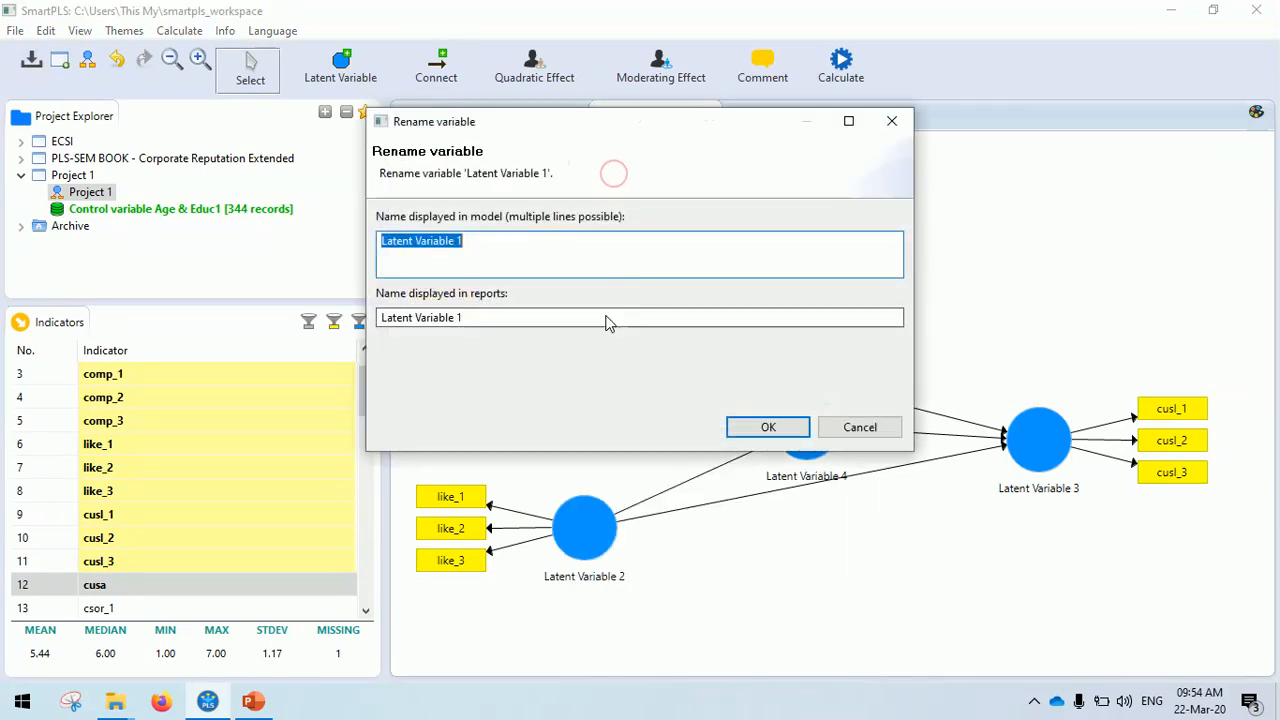
pyautogui.write('COMP')
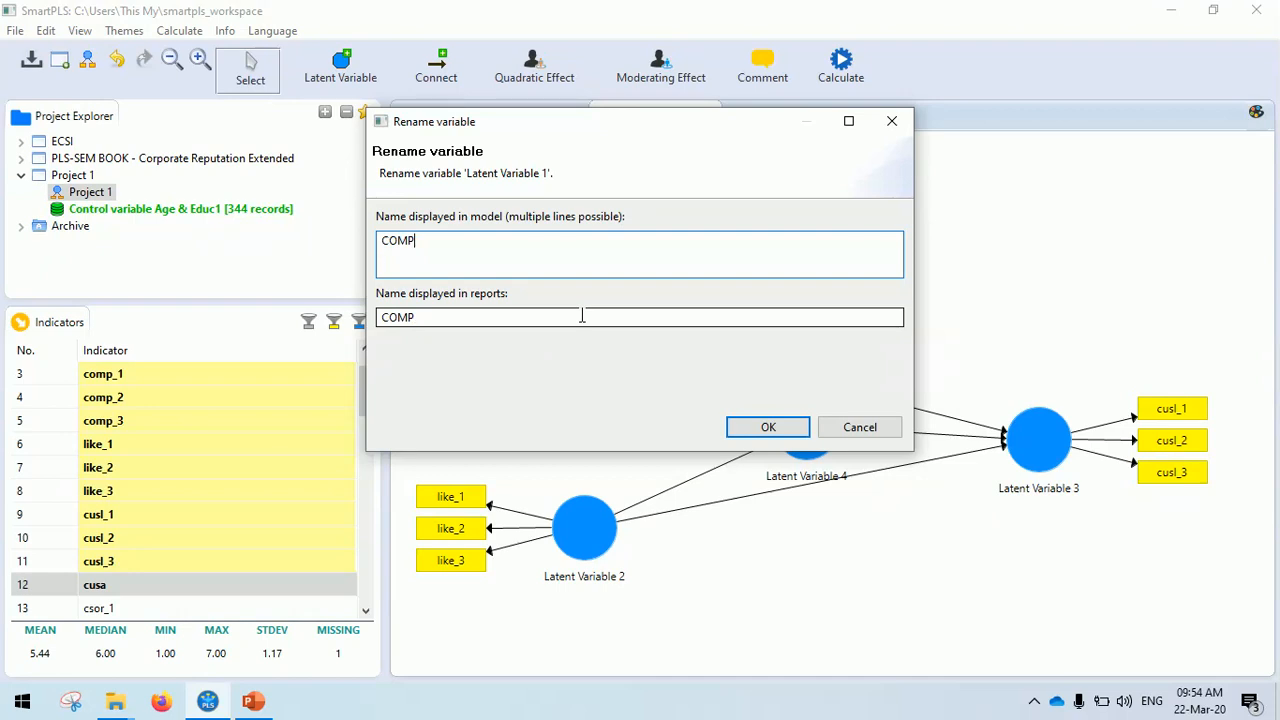
pyautogui.click(787, 430)
# Rename the latent variable measured by like_1 to like_3 as LIKE.
pyautogui.rightClick(600, 515)
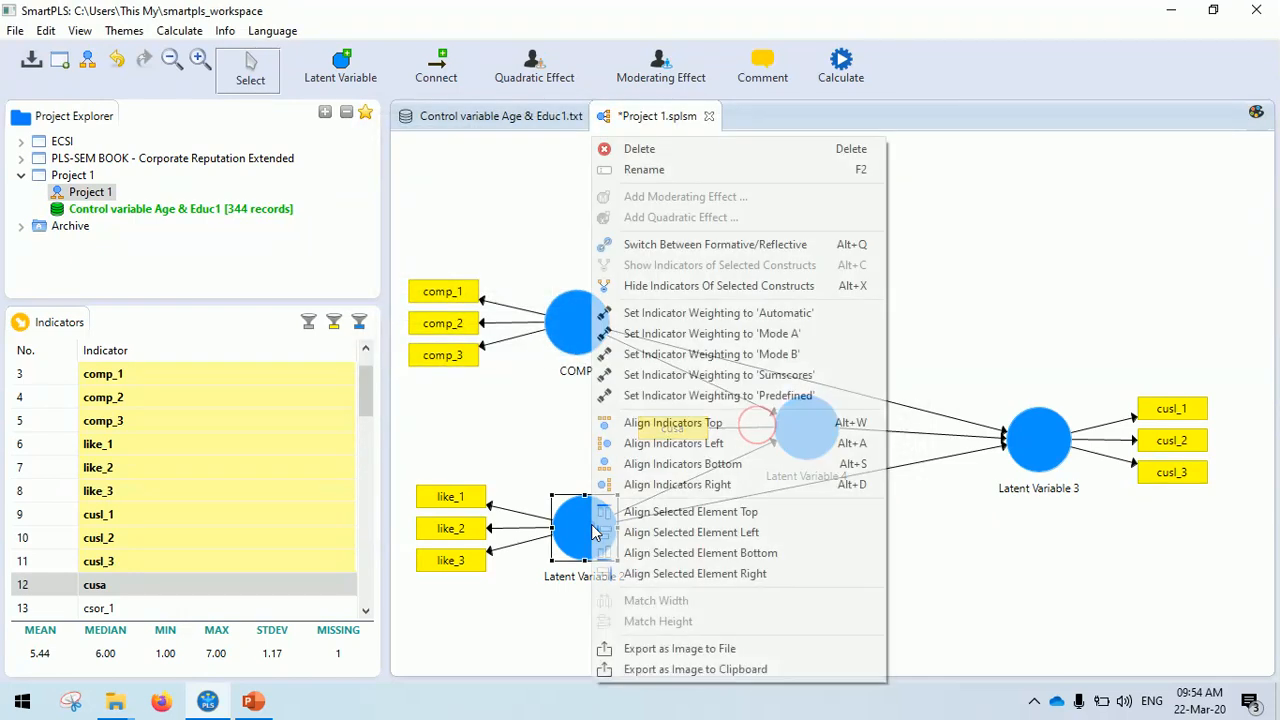
pyautogui.click(660, 172)
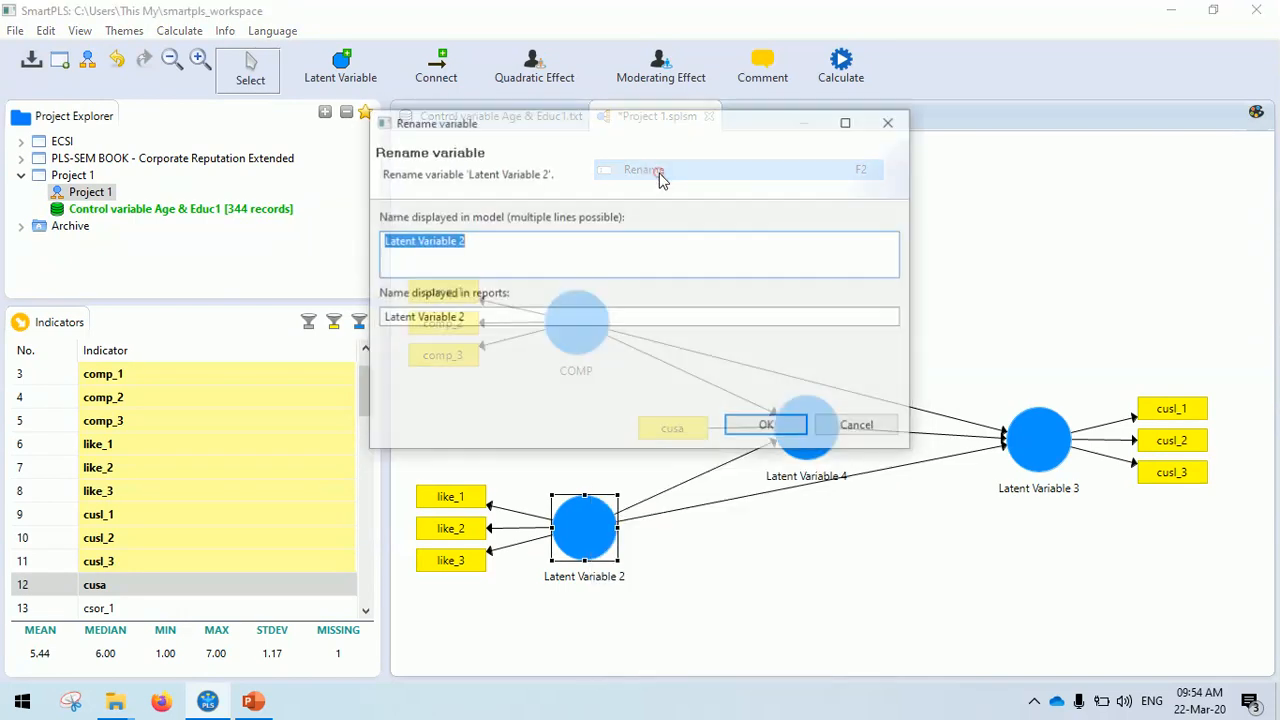
pyautogui.write('LIKE')
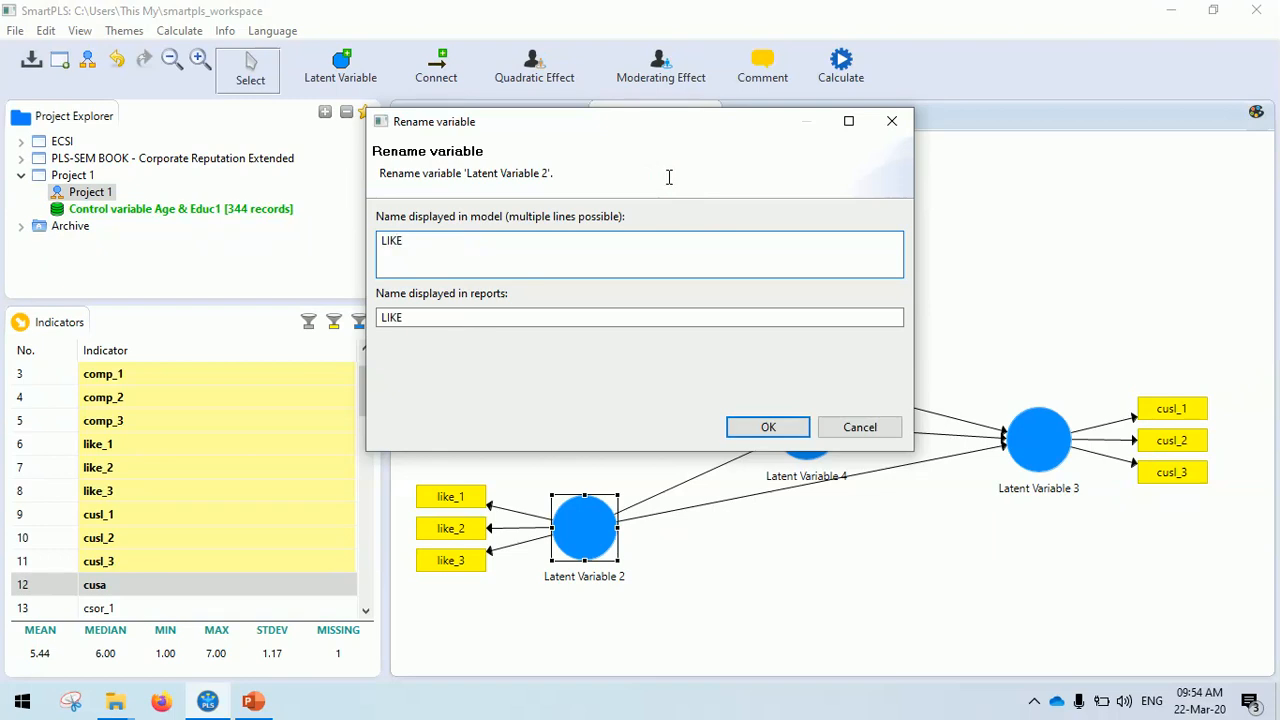
pyautogui.click(768, 427)
# Rename the latent variable measured by the single indicator cusa as CUSA.
pyautogui.rightClick(808, 447)
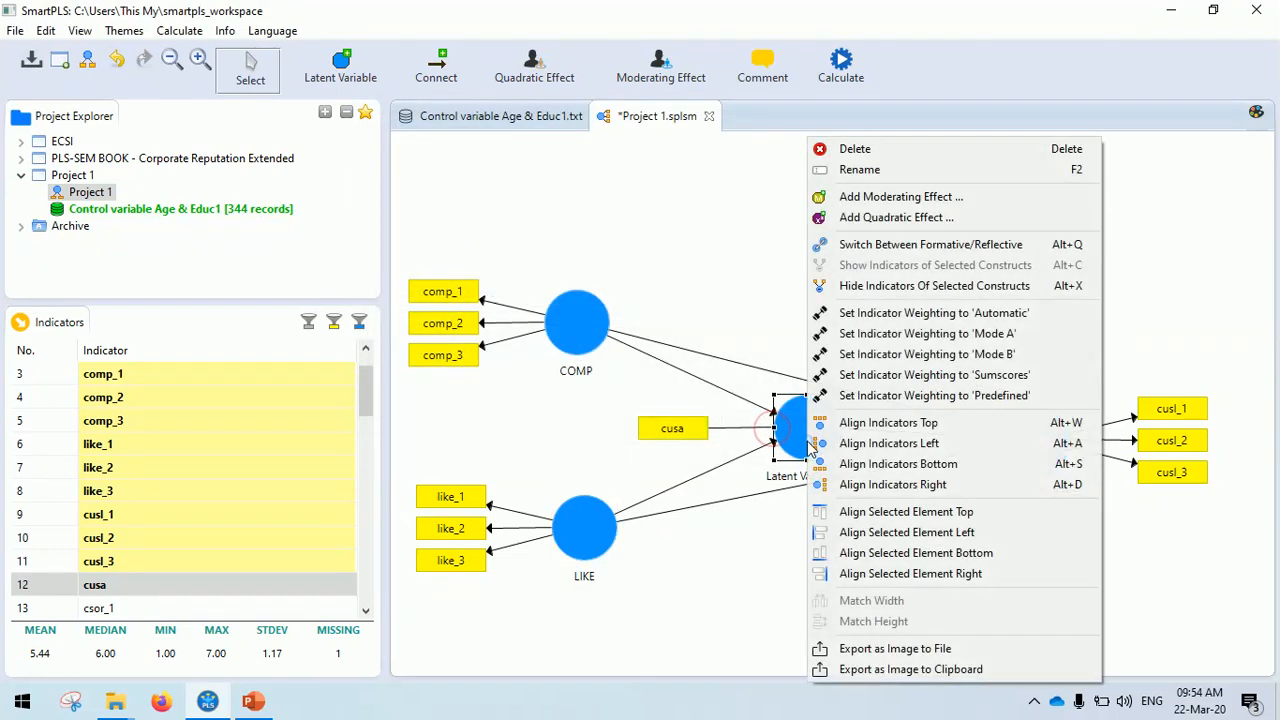
pyautogui.click(872, 170)
pyautogui.write('C')
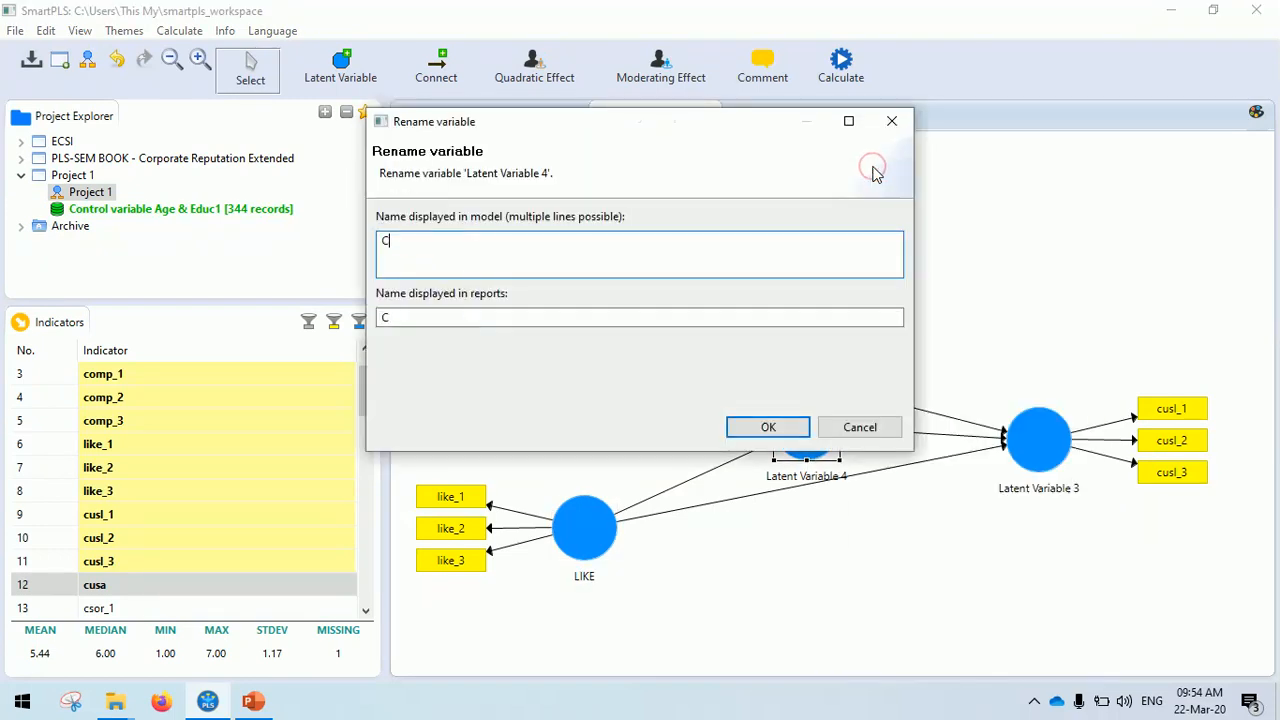
pyautogui.write('USA')
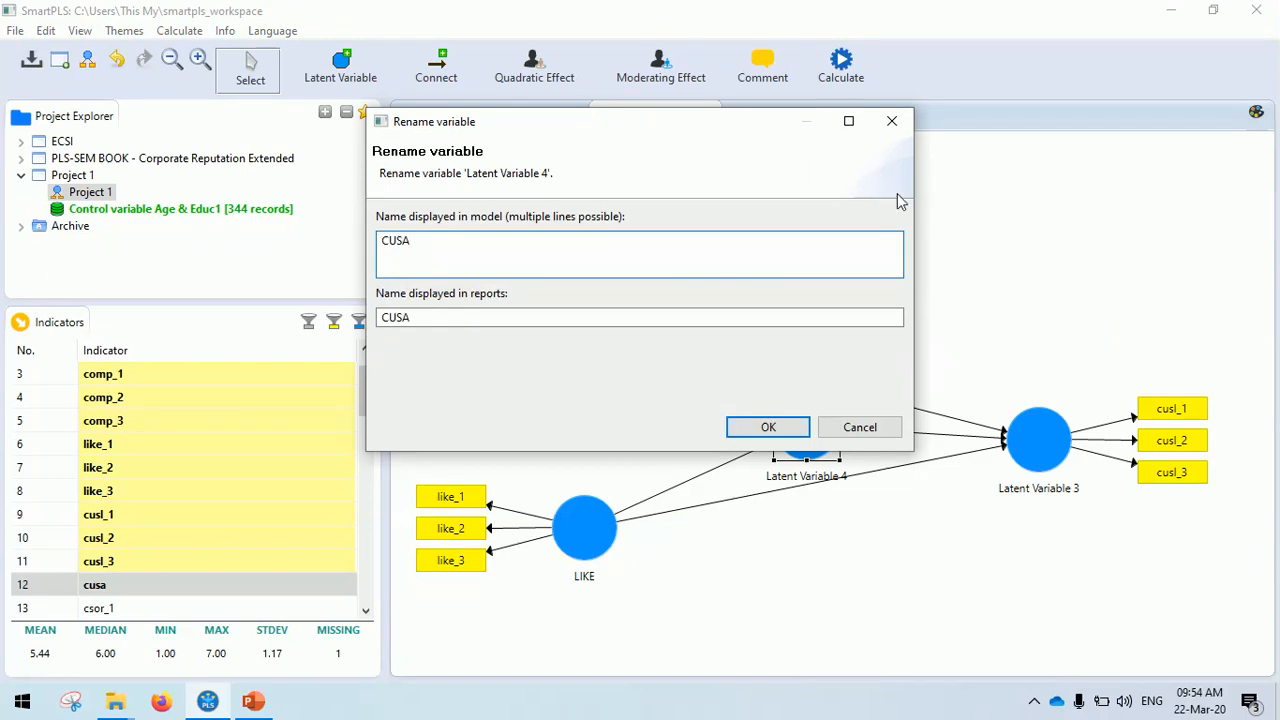
pyautogui.click(771, 425)
# Rename the latent variable measured by cusl_1 to cusl_3 as CUSL and clear the selection.
pyautogui.rightClick(1035, 444)
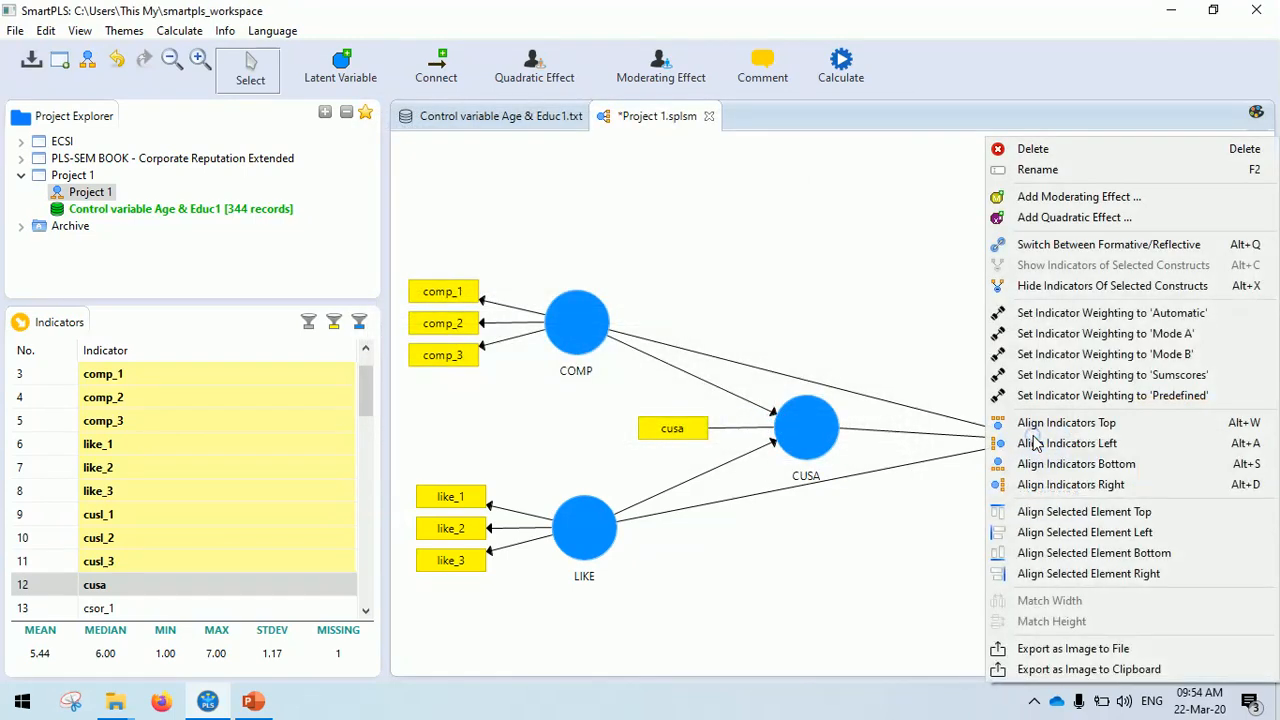
pyautogui.click(1037, 171)
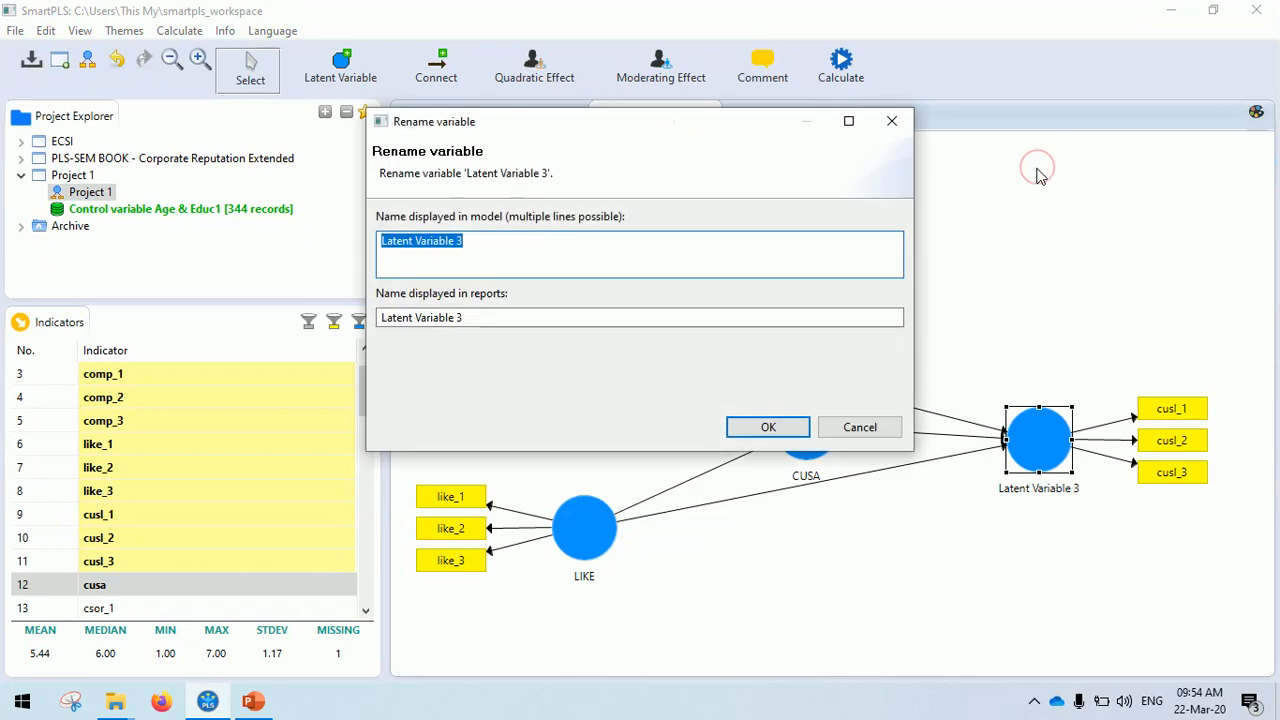
pyautogui.write('CUSL')
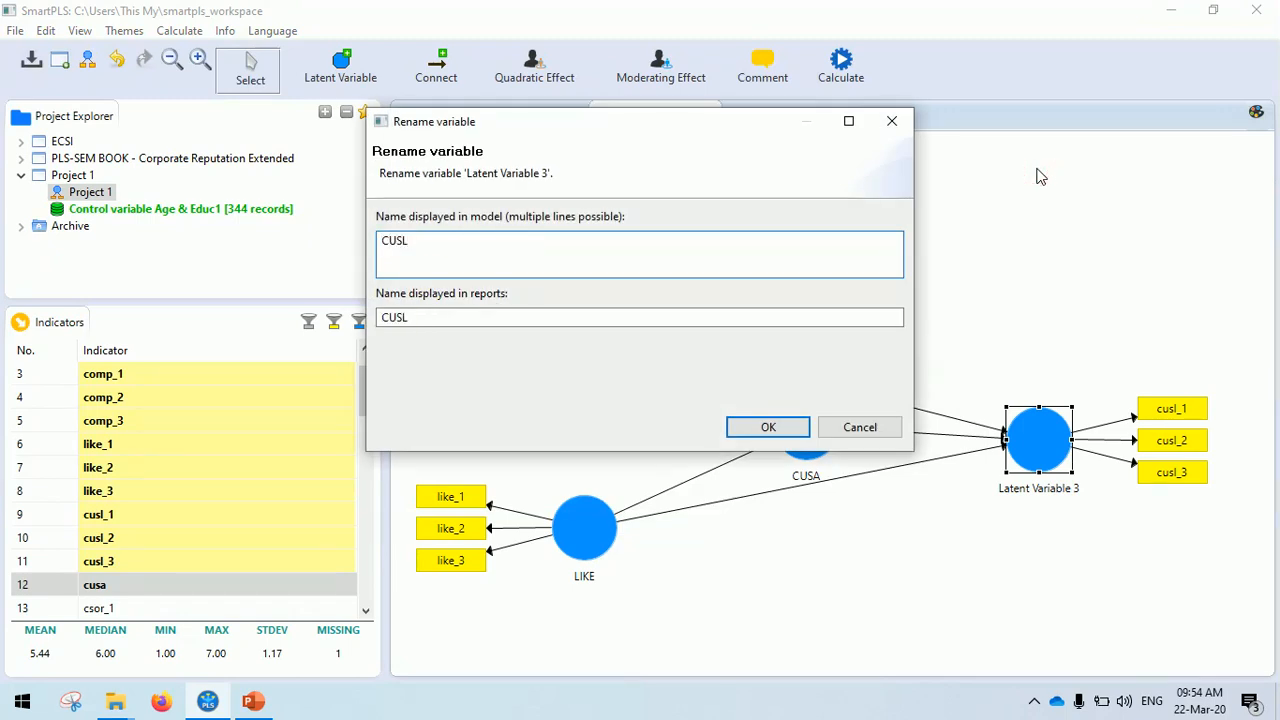
pyautogui.click(764, 430)
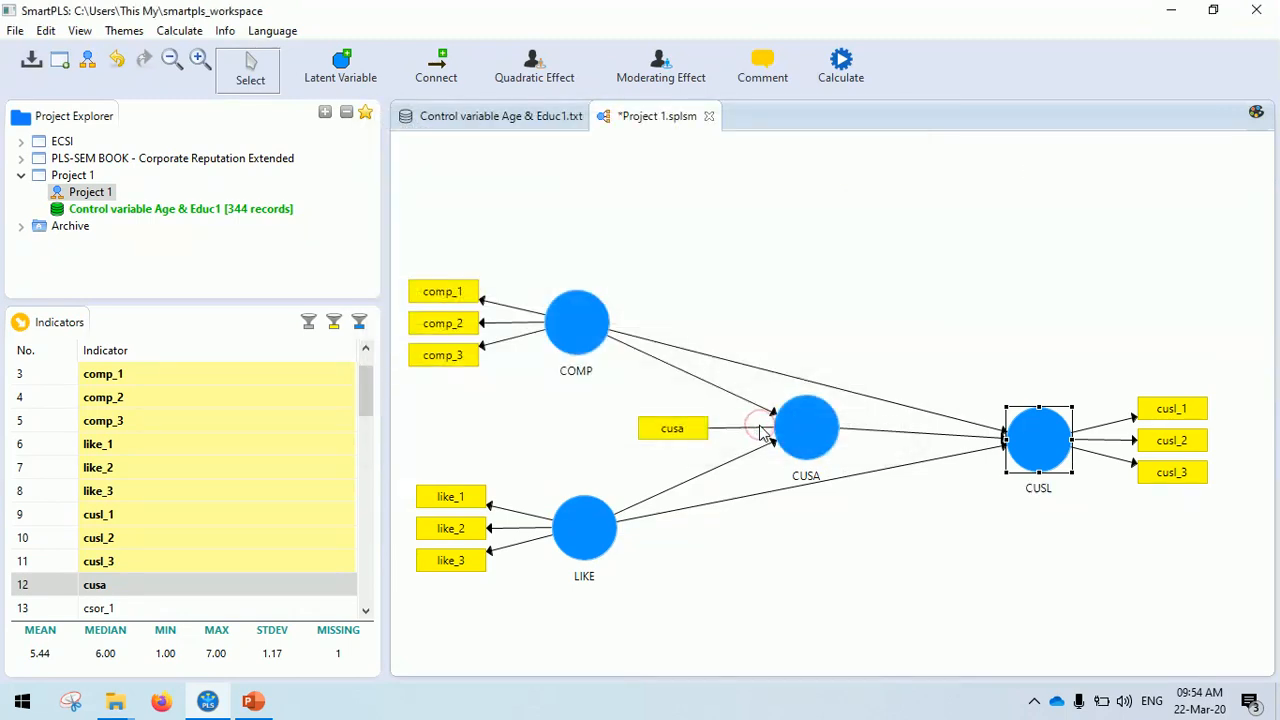
pyautogui.click(1003, 280)
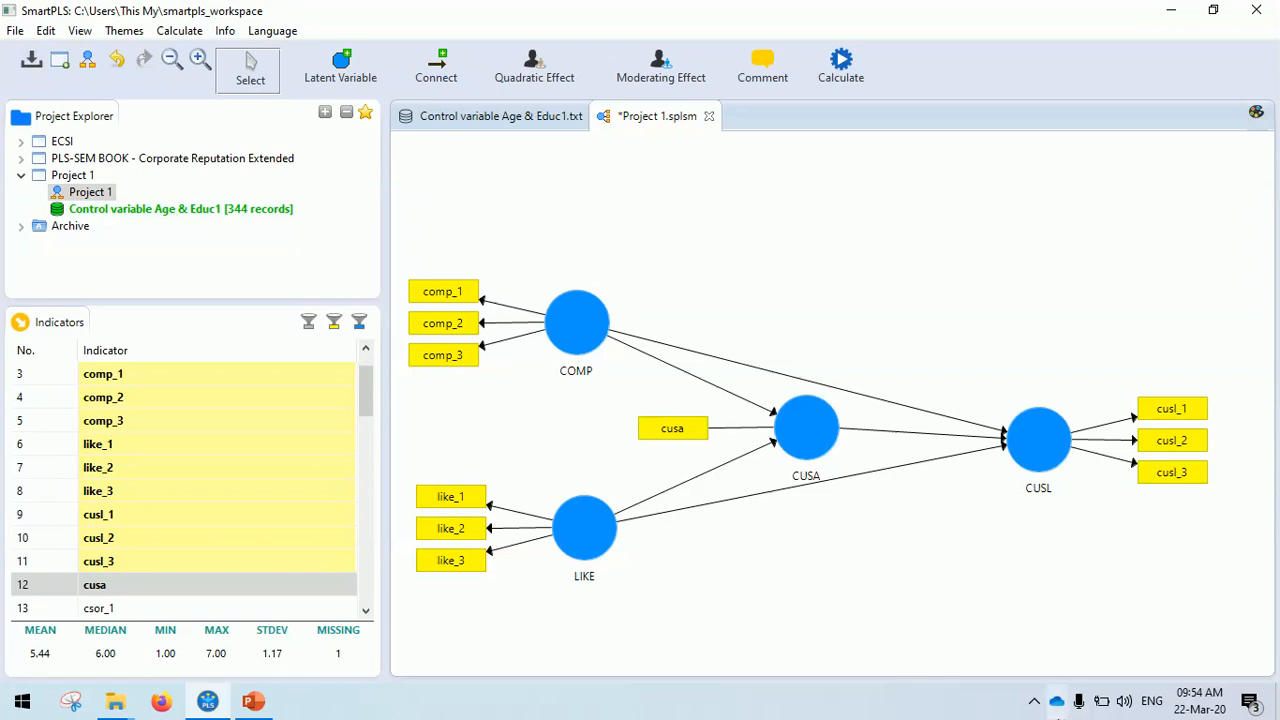
pyautogui.click(1033, 702)
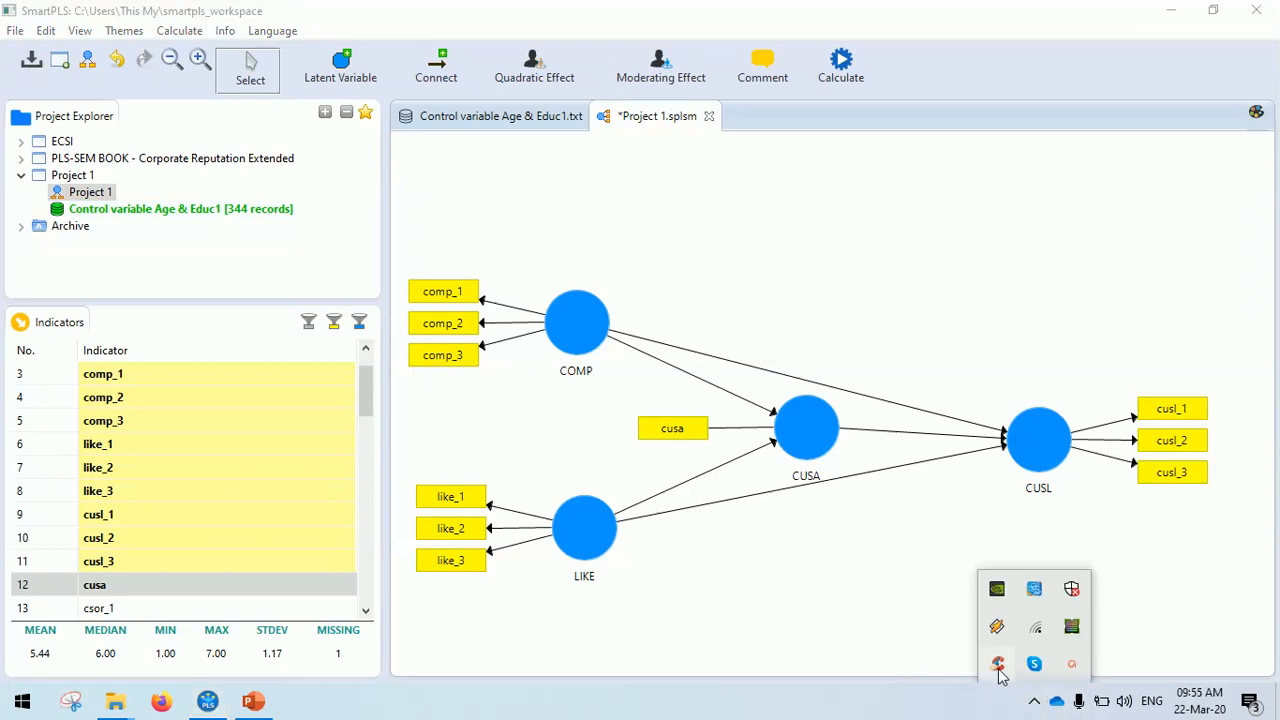
pyautogui.click(1073, 666)
pyautogui.click(1170, 655)
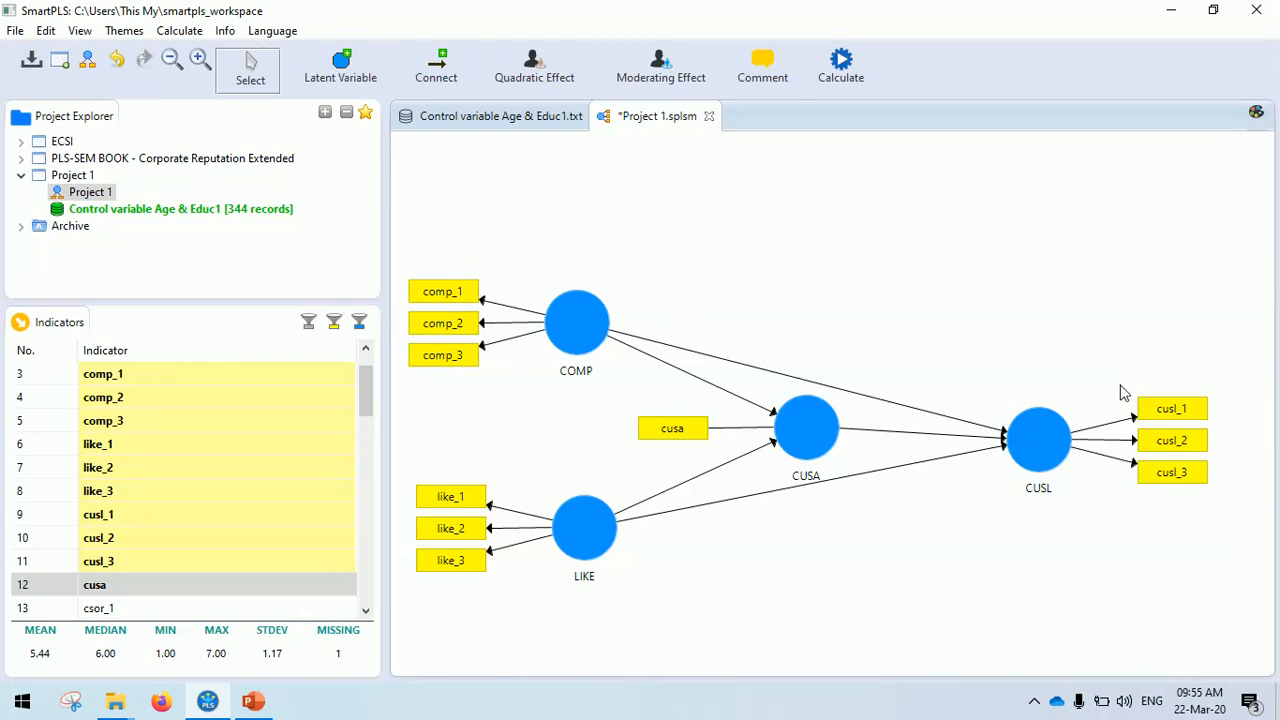
# Run the PLS Algorithm with the Path weighting scheme, 300 maximum iterations and stop criterion 7, opening the full report.
pyautogui.click(845, 64)
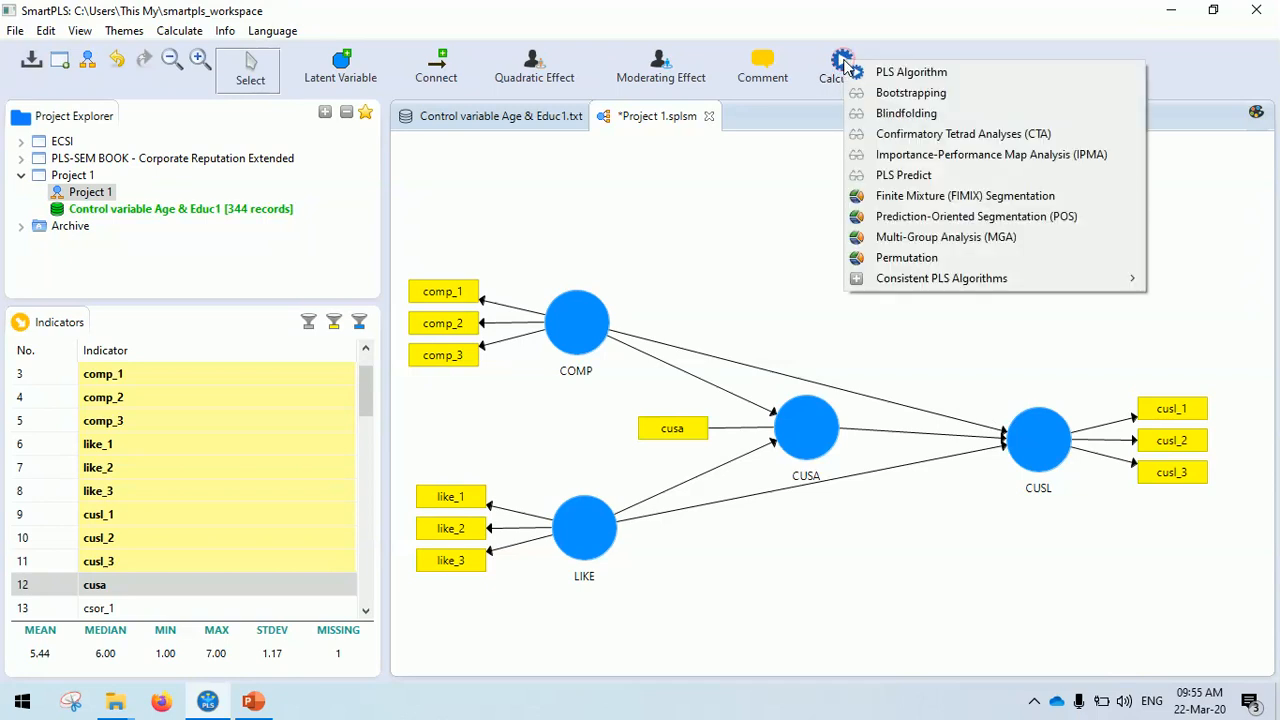
pyautogui.click(923, 72)
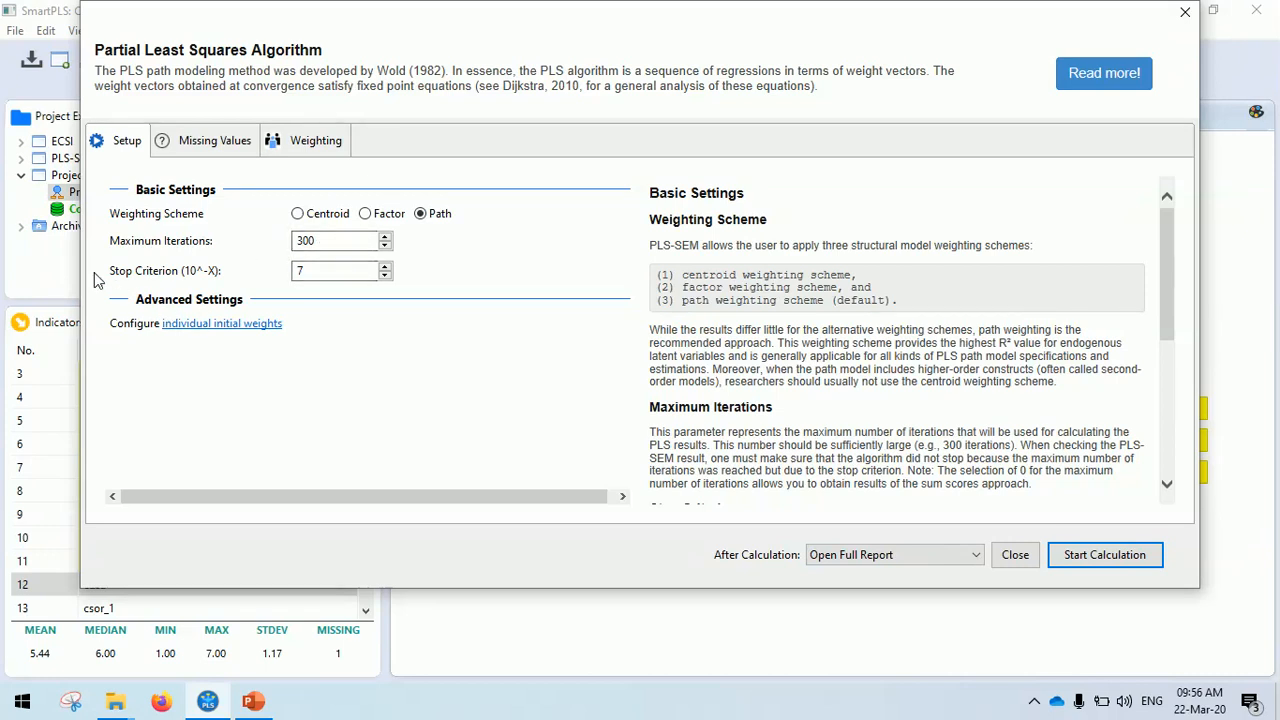
pyautogui.click(334, 241)
pyautogui.click(1105, 556)
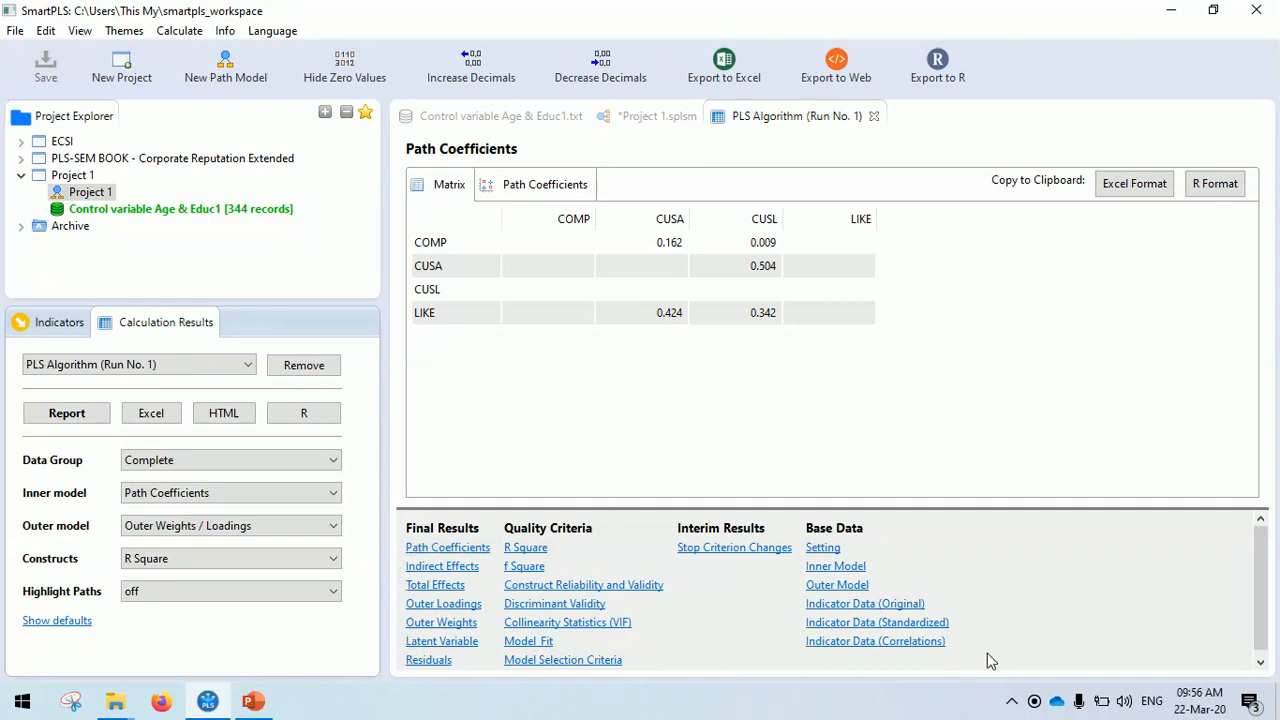
# Examine the PLS Algorithm path coefficients in the report and compare them with the path and R Square values in the model diagram.
pyautogui.click(548, 190)
pyautogui.click(441, 187)
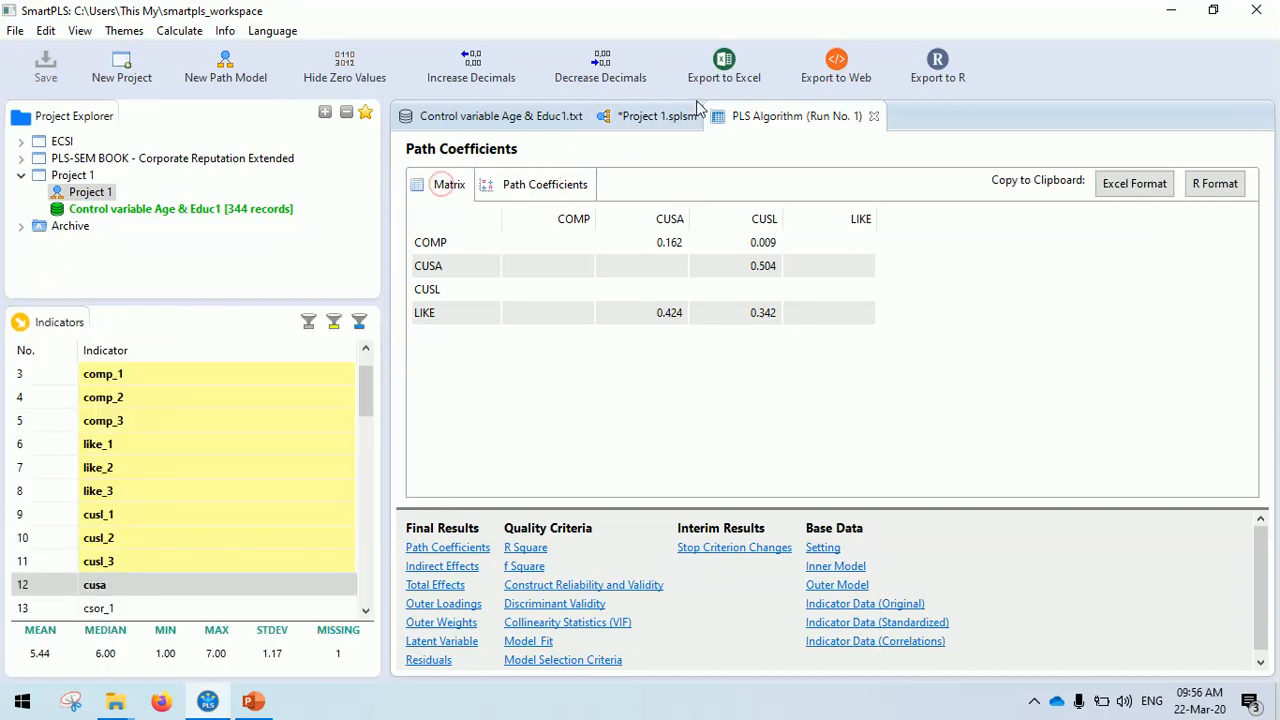
pyautogui.click(655, 116)
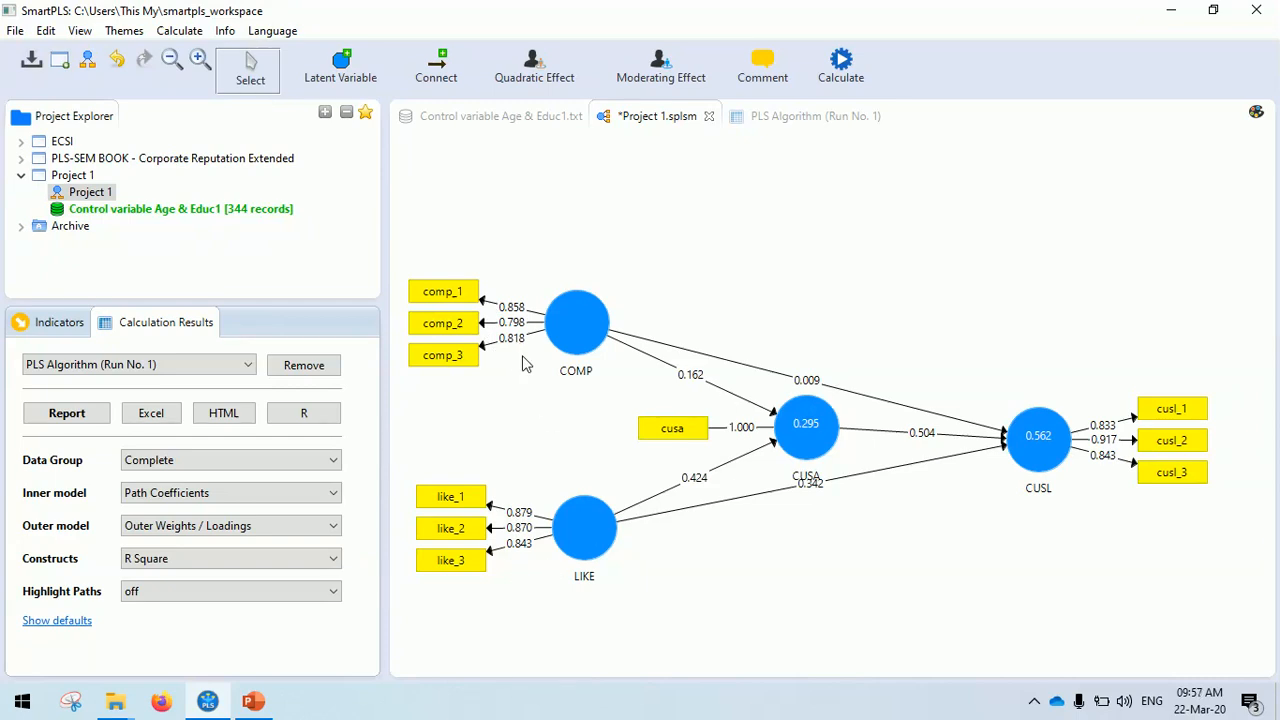
pyautogui.click(782, 116)
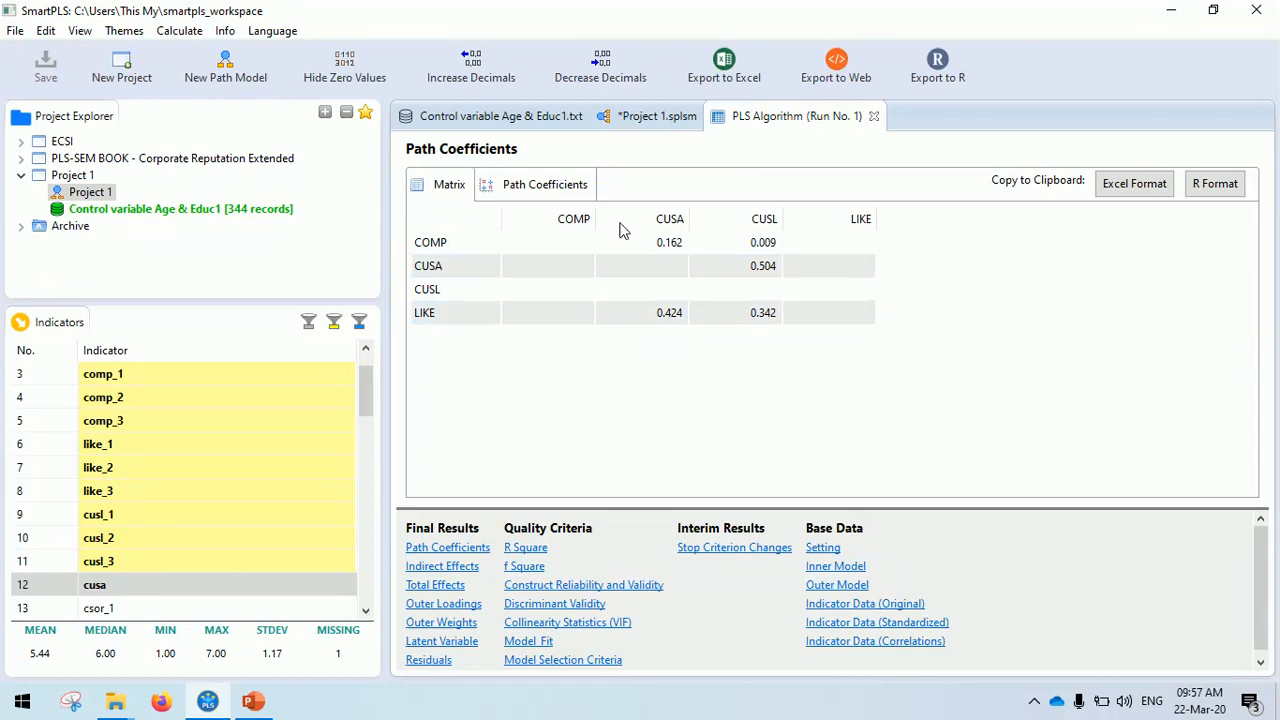
pyautogui.click(651, 117)
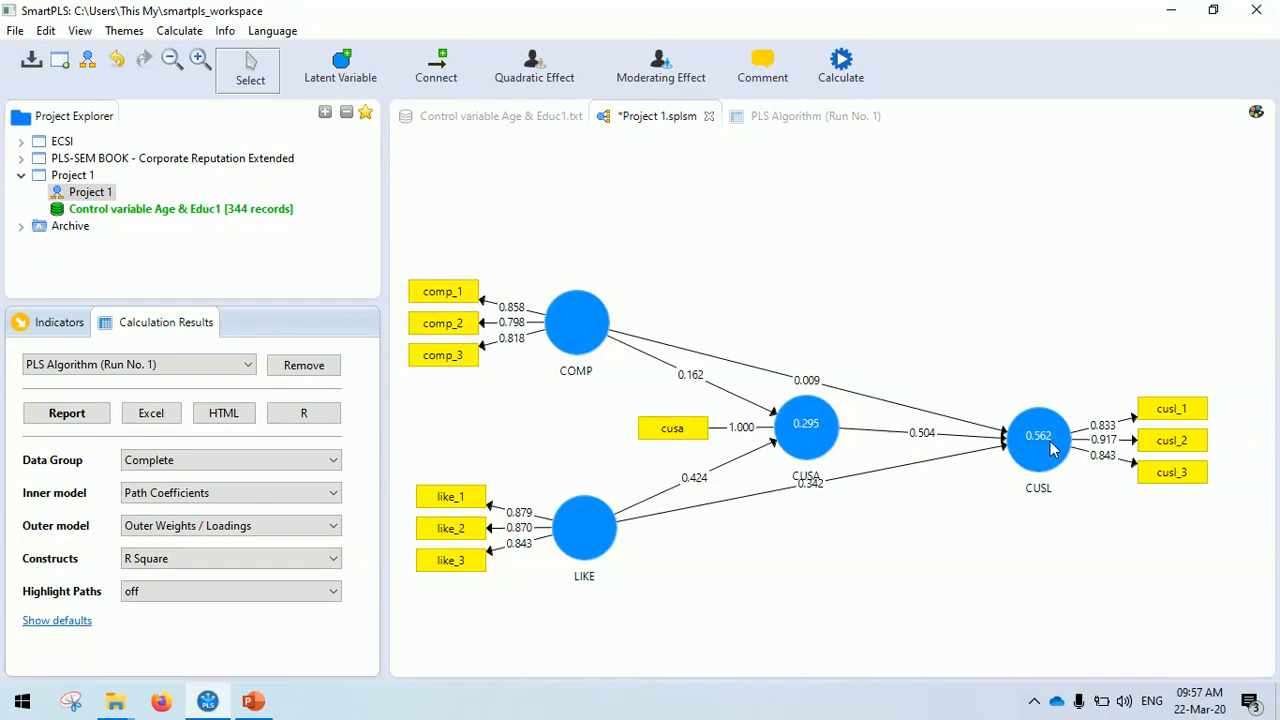
pyautogui.moveTo(1050, 448)
pyautogui.moveTo(808, 447)
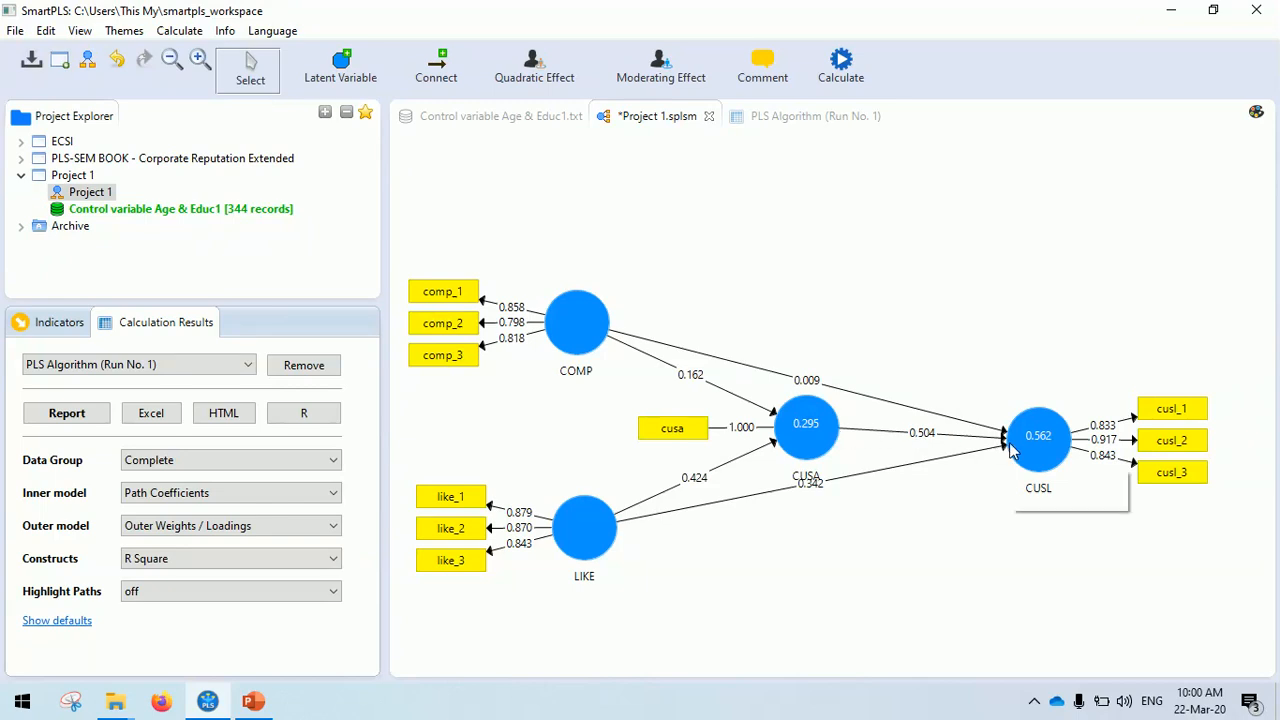
pyautogui.moveTo(1010, 450)
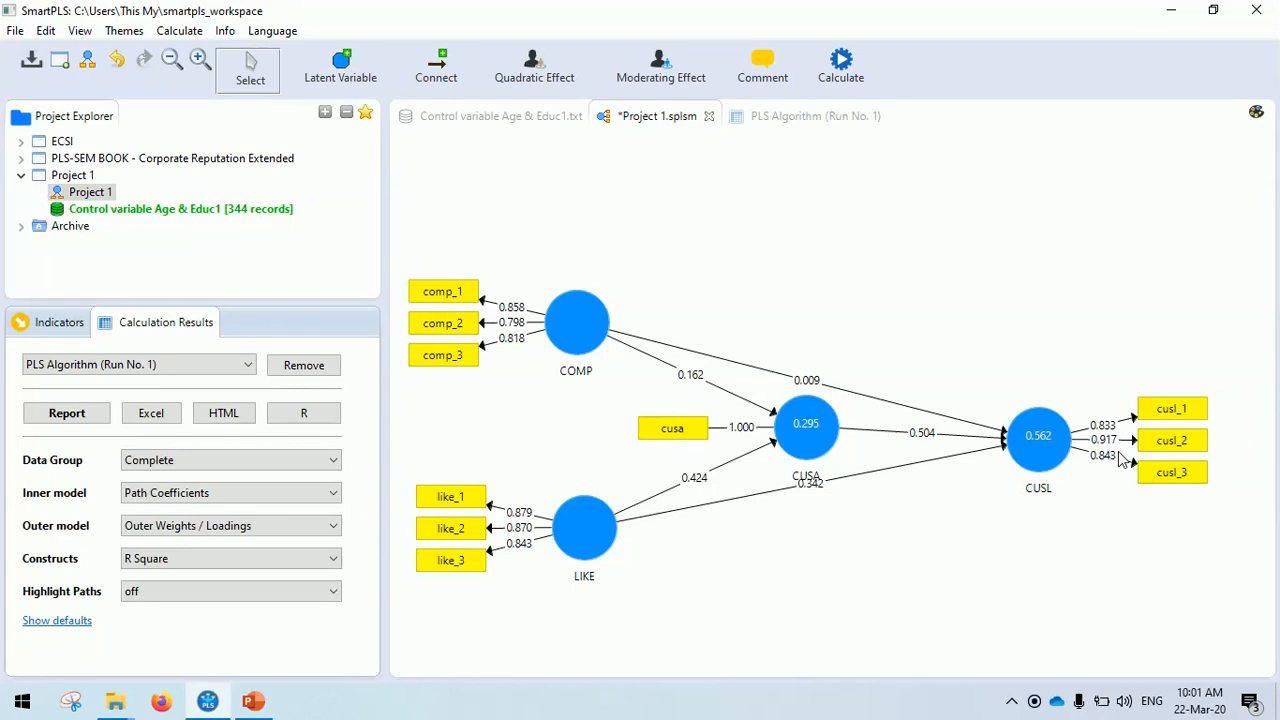
# Review the path coefficients as a bar chart and matrix, and check the Outer Loadings against the indicators in the diagram.
pyautogui.click(830, 118)
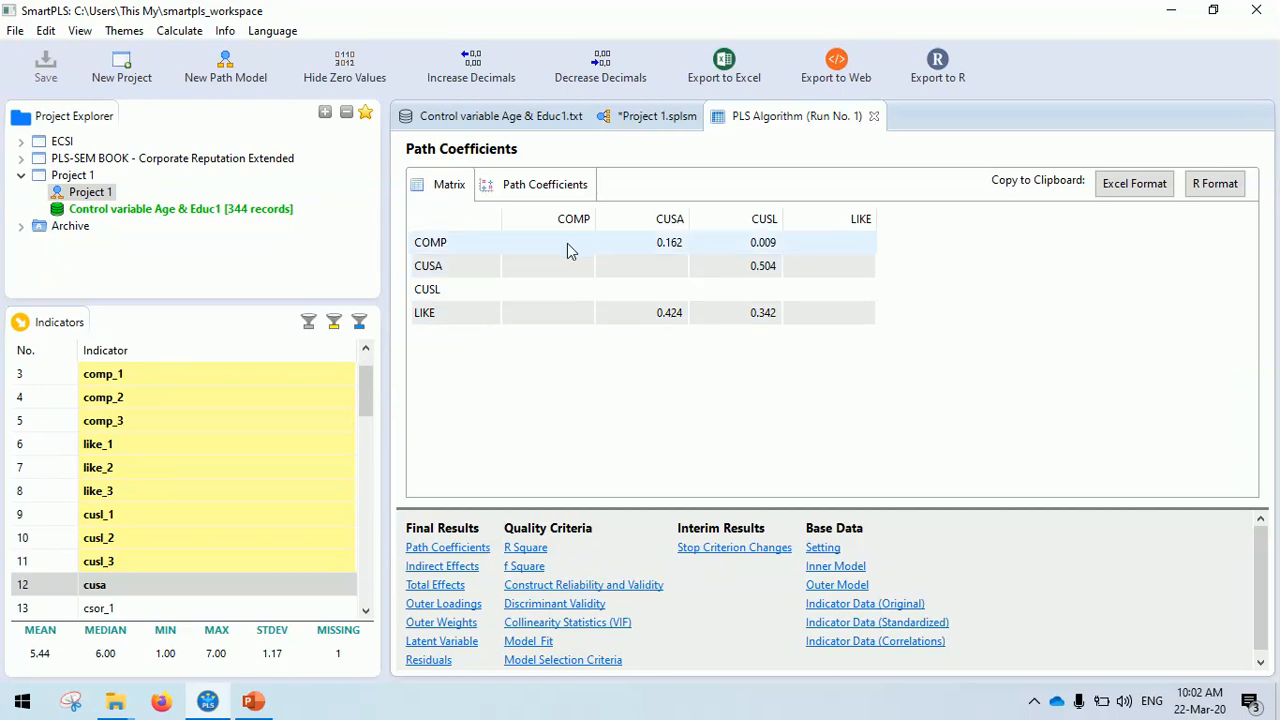
pyautogui.click(554, 190)
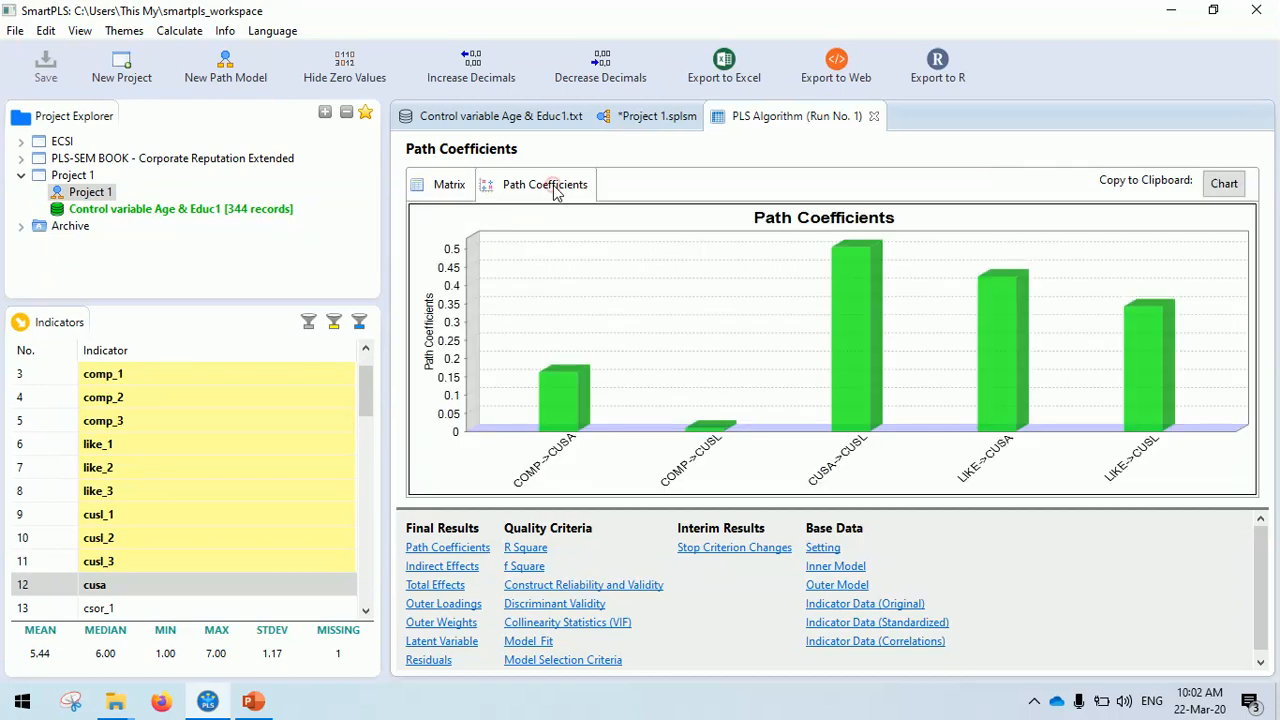
pyautogui.click(434, 184)
pyautogui.click(450, 550)
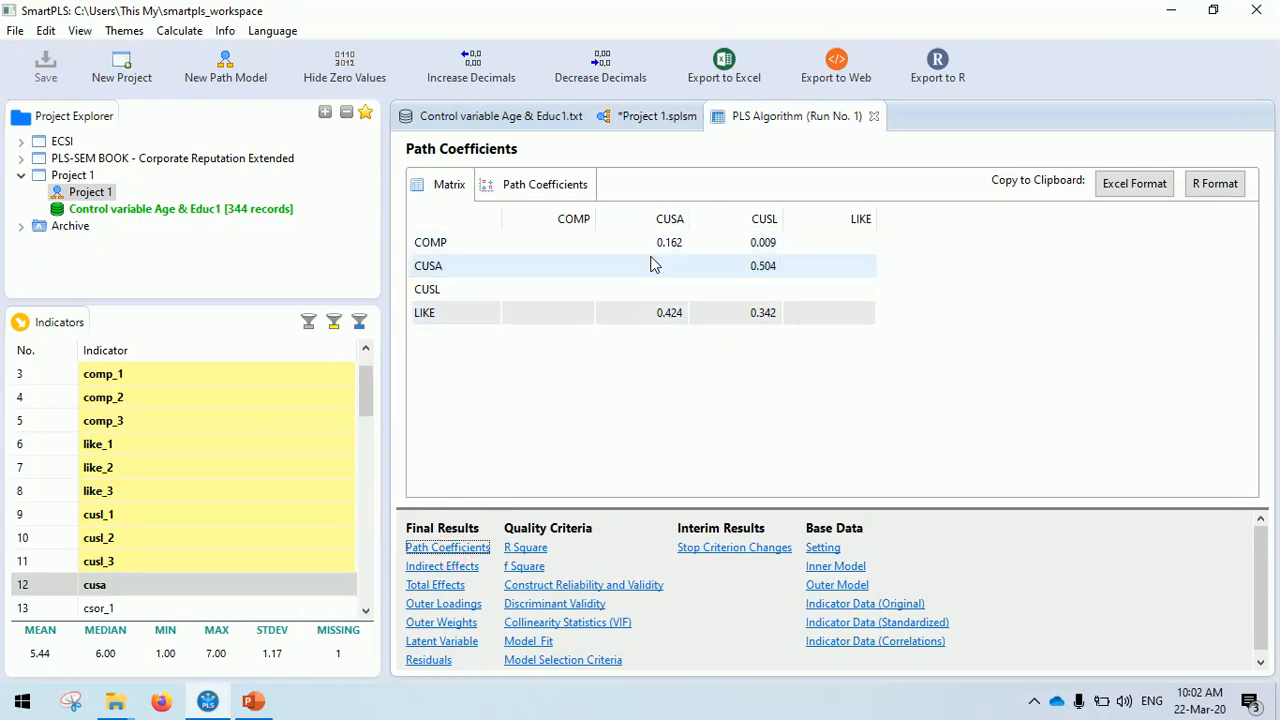
pyautogui.click(646, 116)
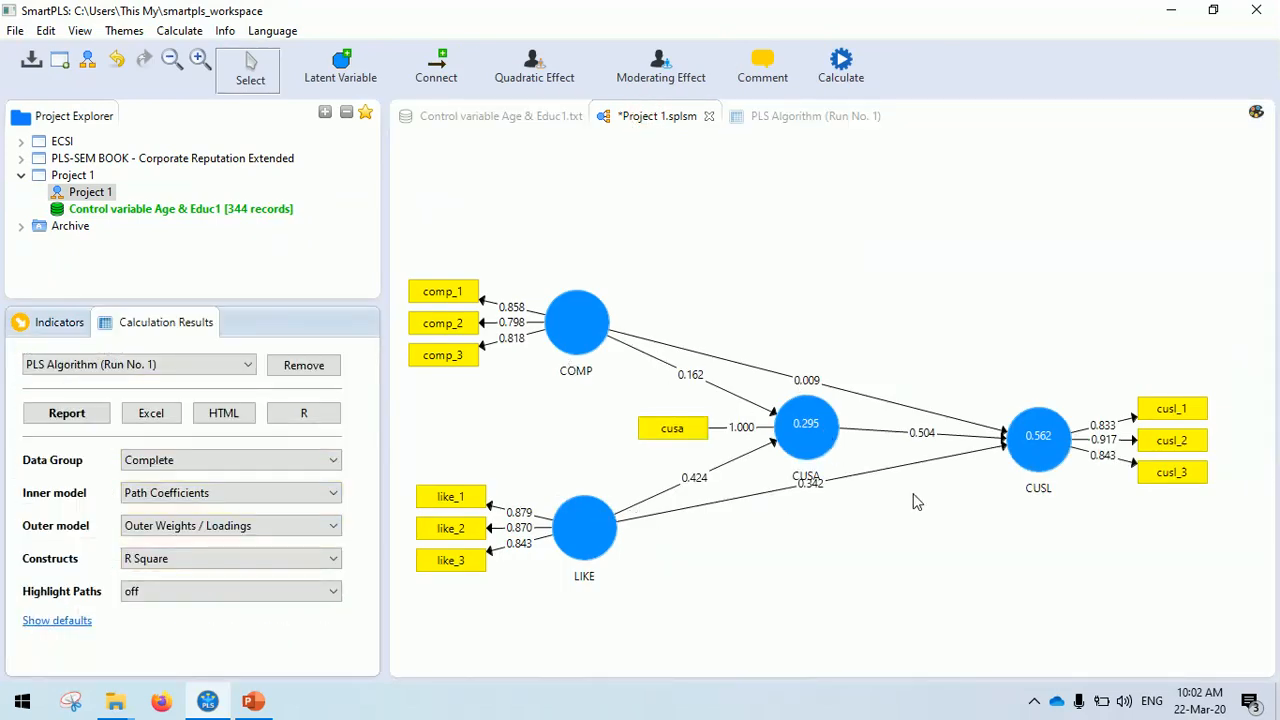
pyautogui.click(806, 117)
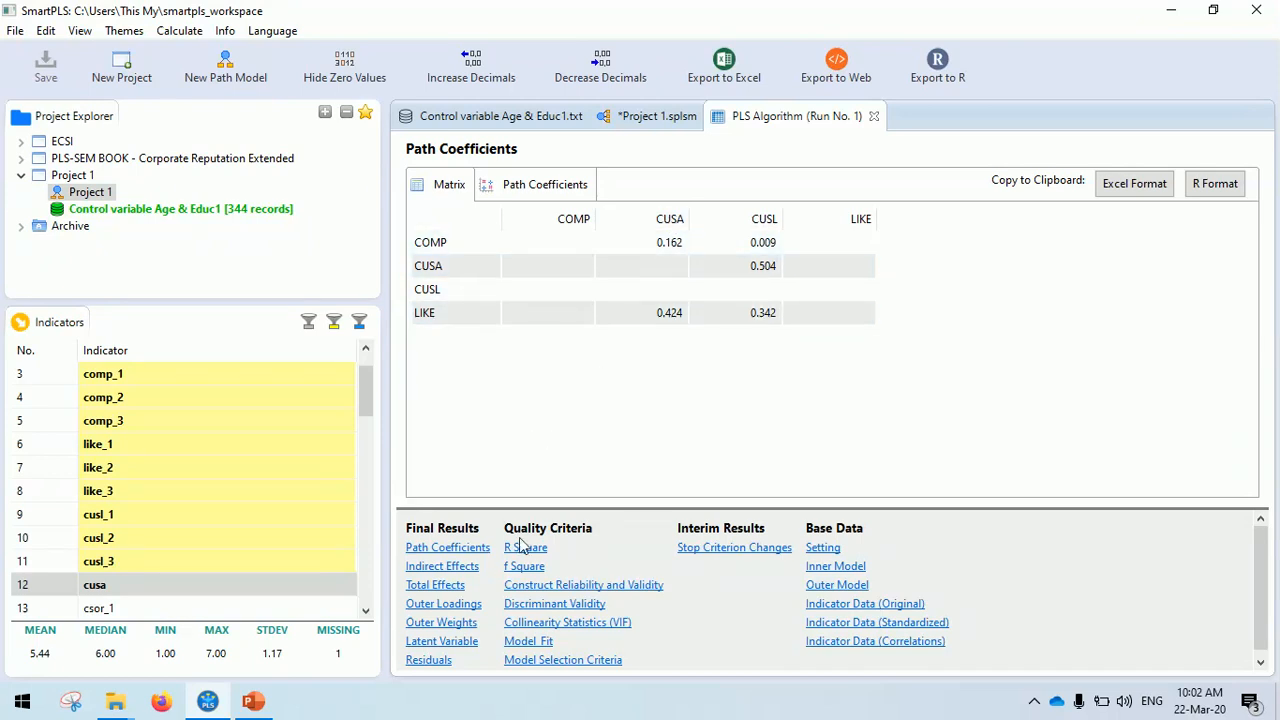
pyautogui.click(450, 605)
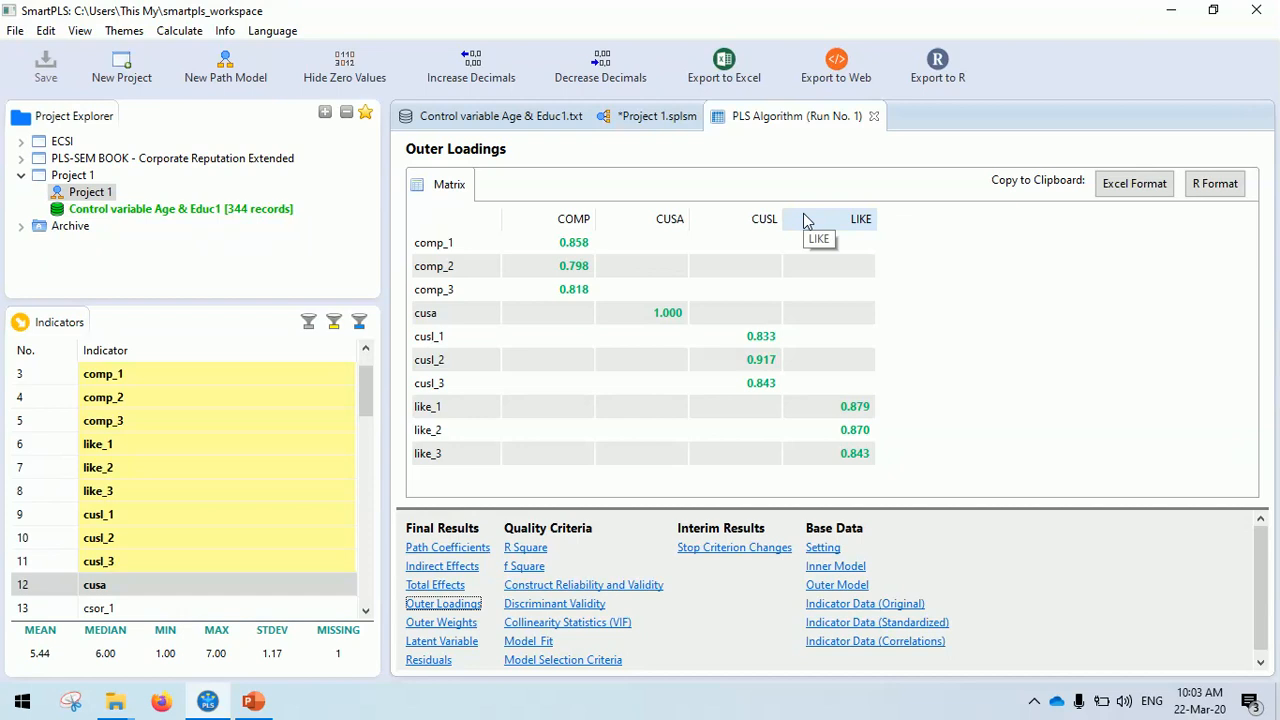
pyautogui.click(660, 118)
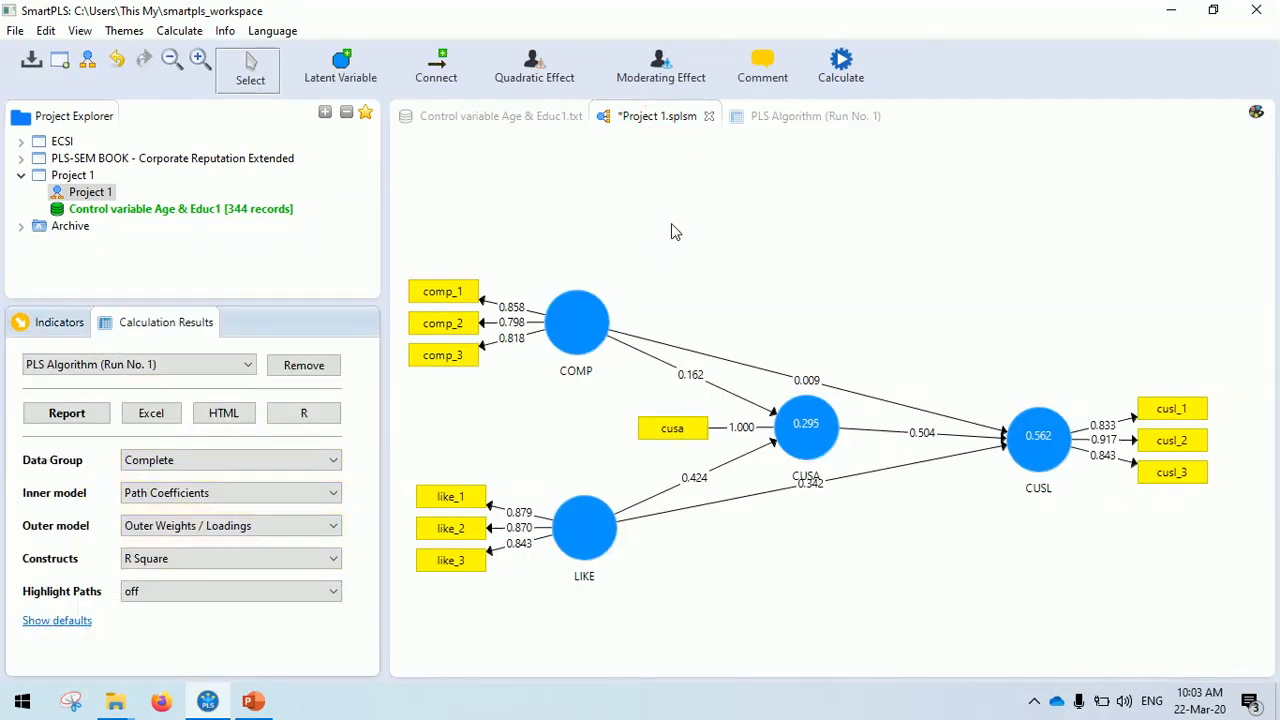
pyautogui.click(1035, 703)
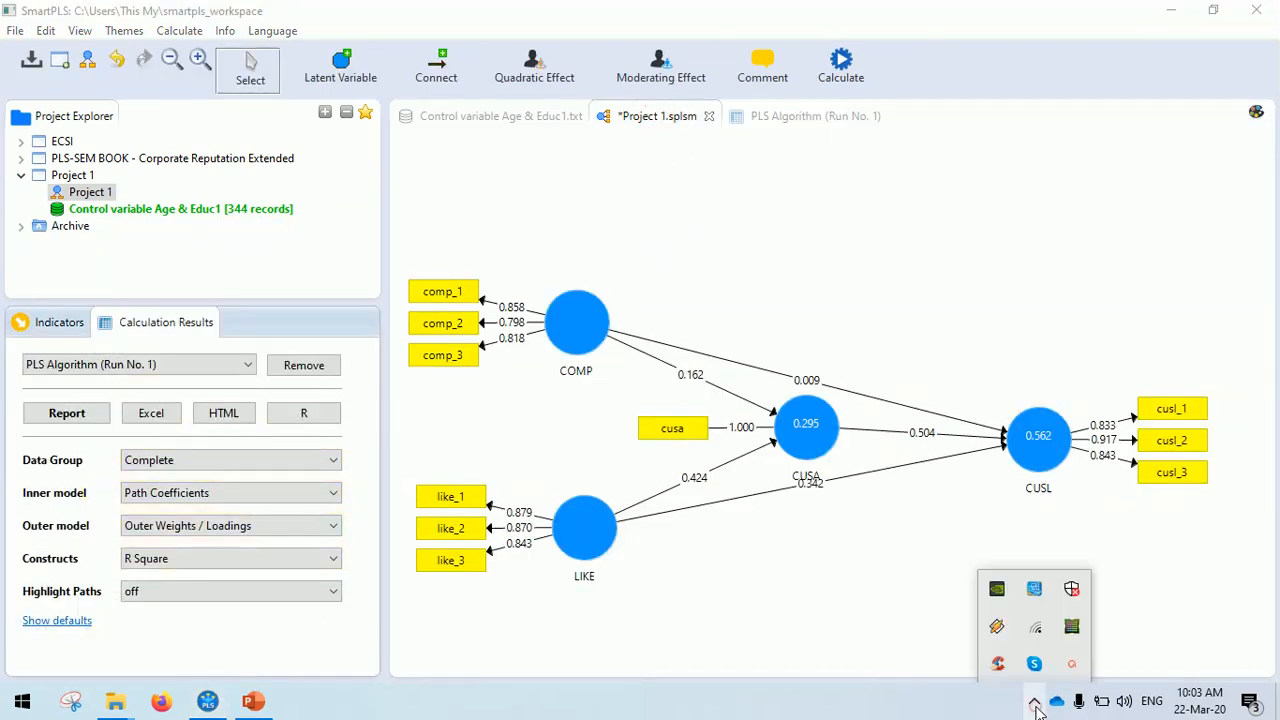
pyautogui.click(1073, 664)
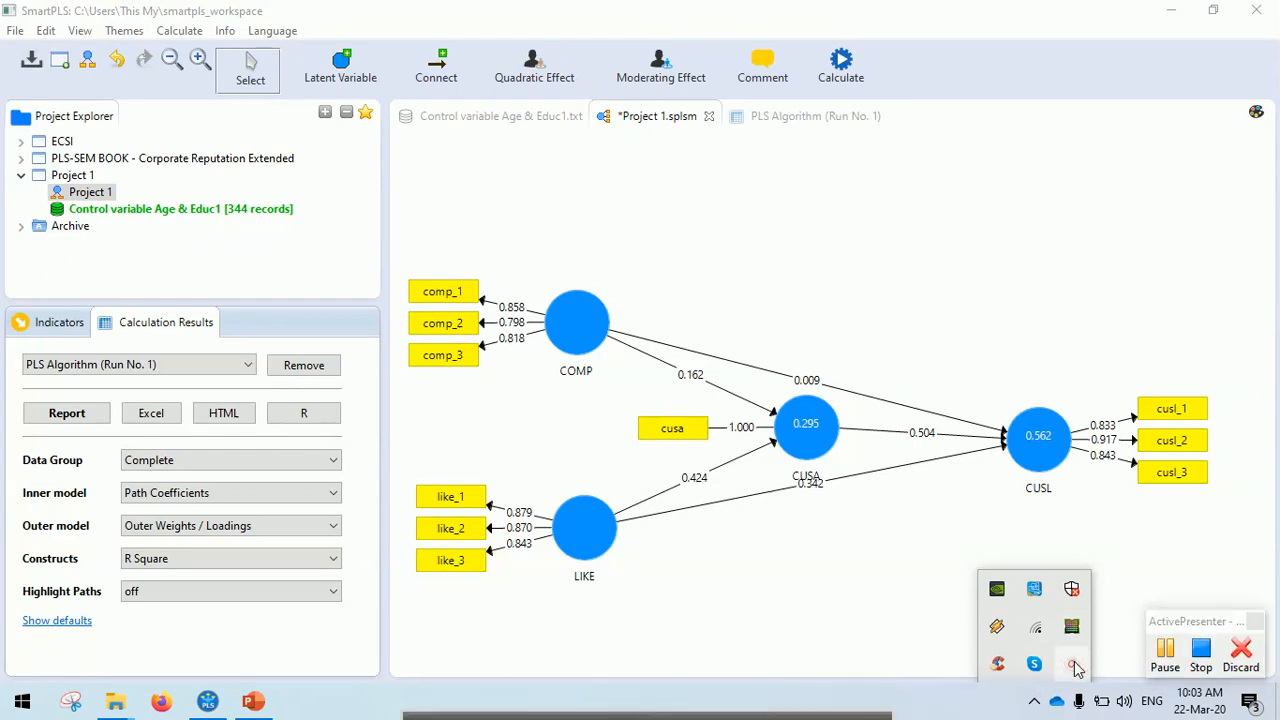
pyautogui.click(911, 578)
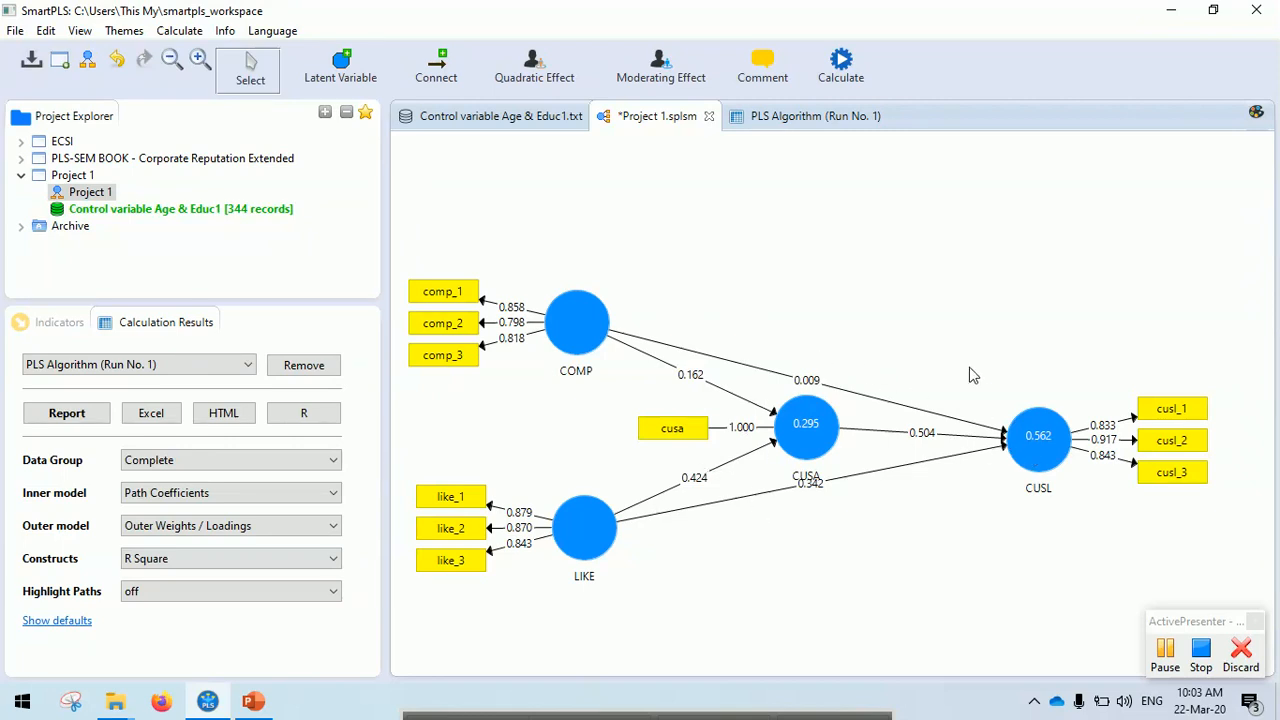
pyautogui.click(960, 552)
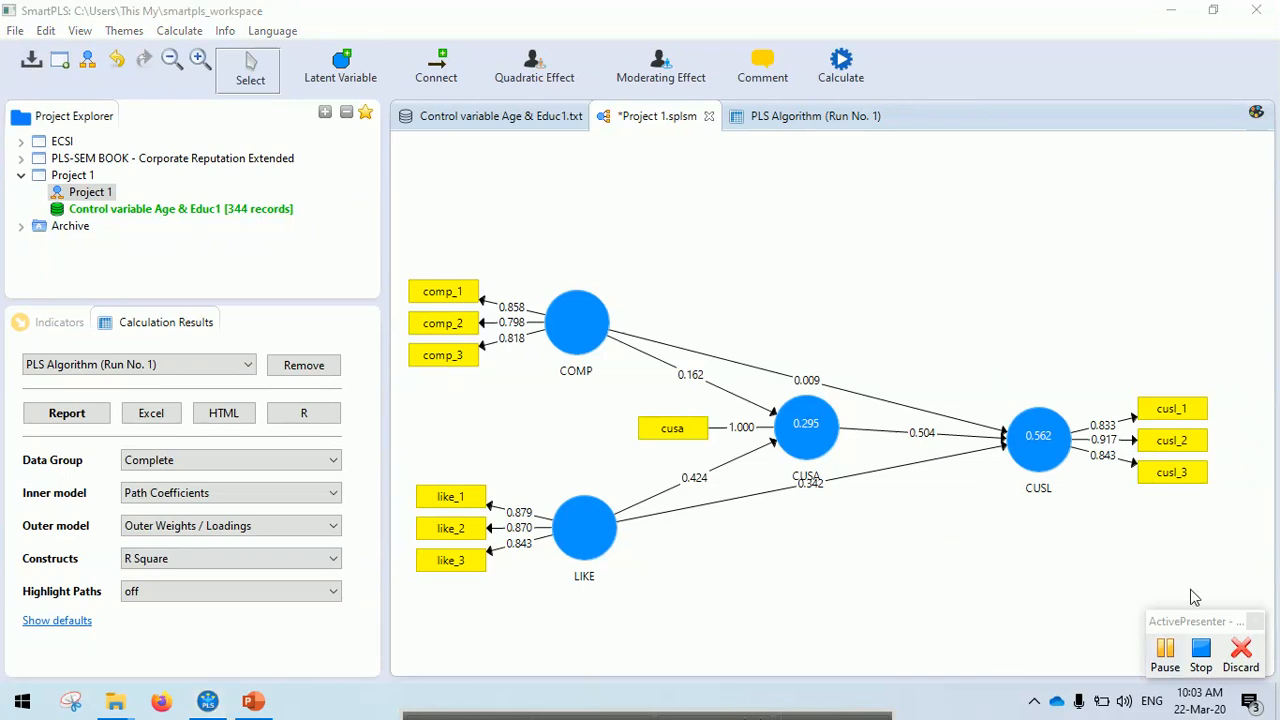
pyautogui.click(1034, 701)
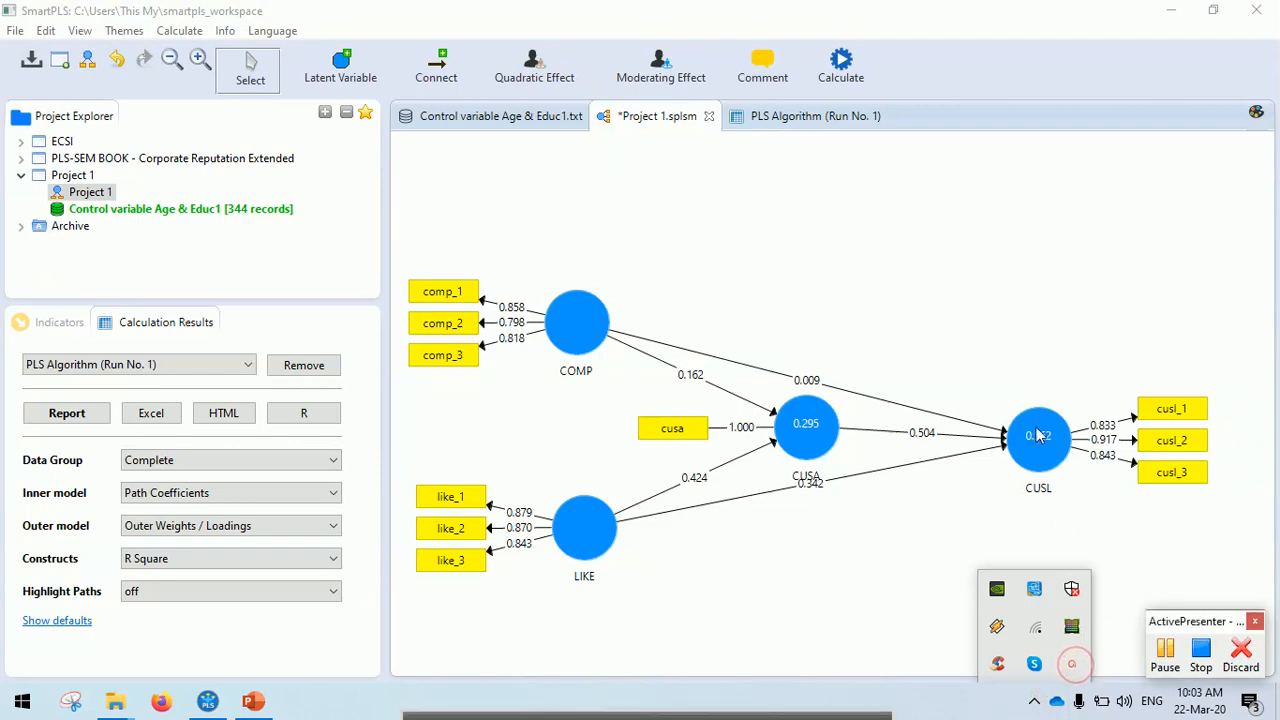
pyautogui.click(765, 388)
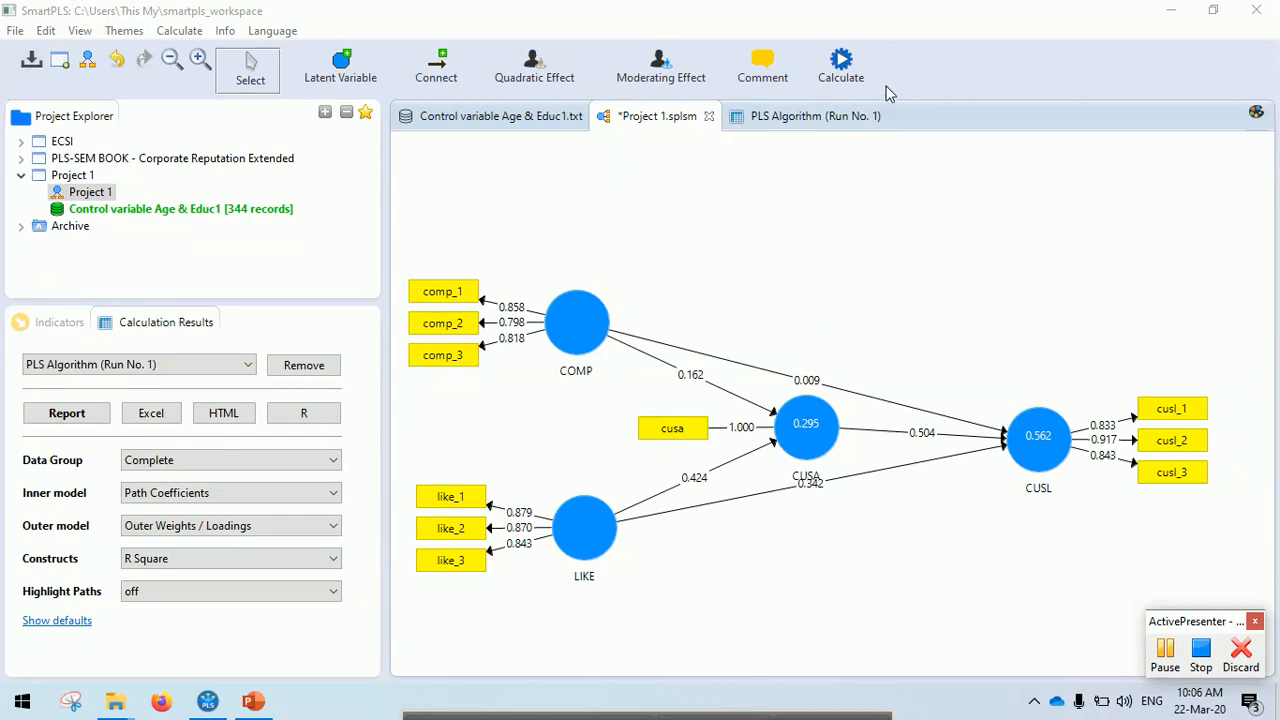
# Run Complete Bootstrapping with 5000 subsamples, the BCa confidence interval method and a two-tailed test at 0.05, opening the full report.
pyautogui.click(841, 62)
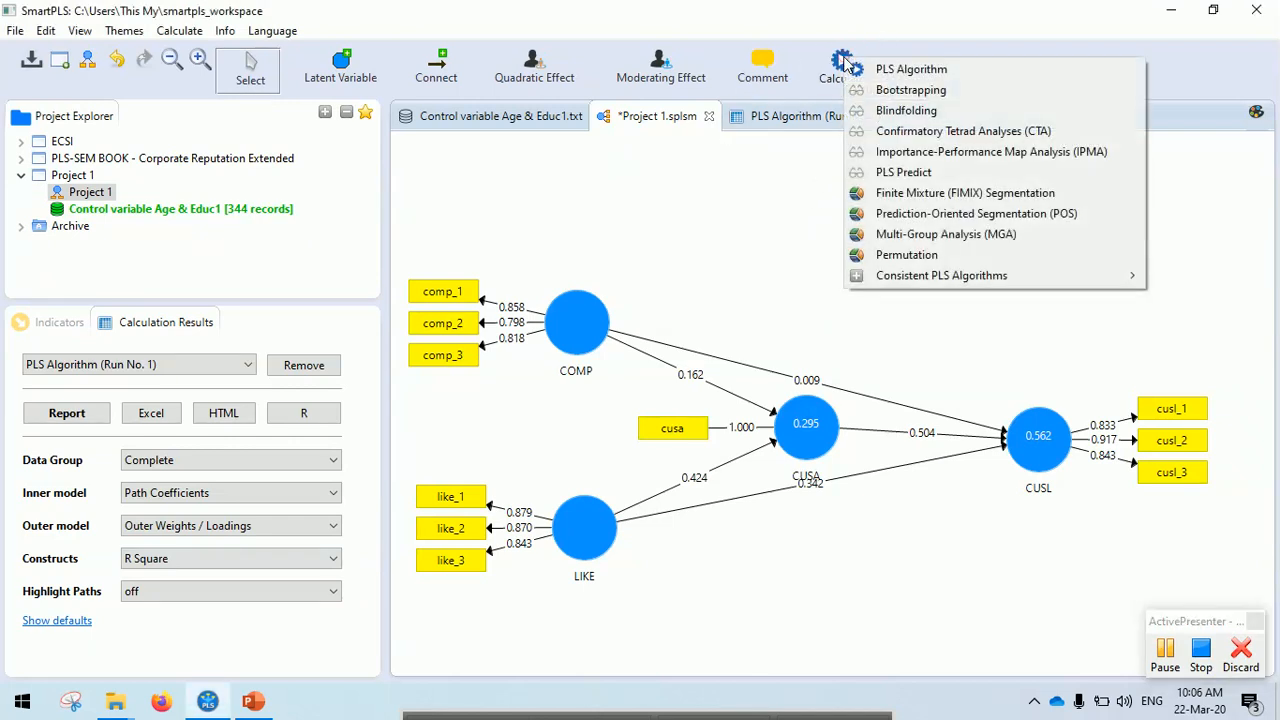
pyautogui.click(909, 91)
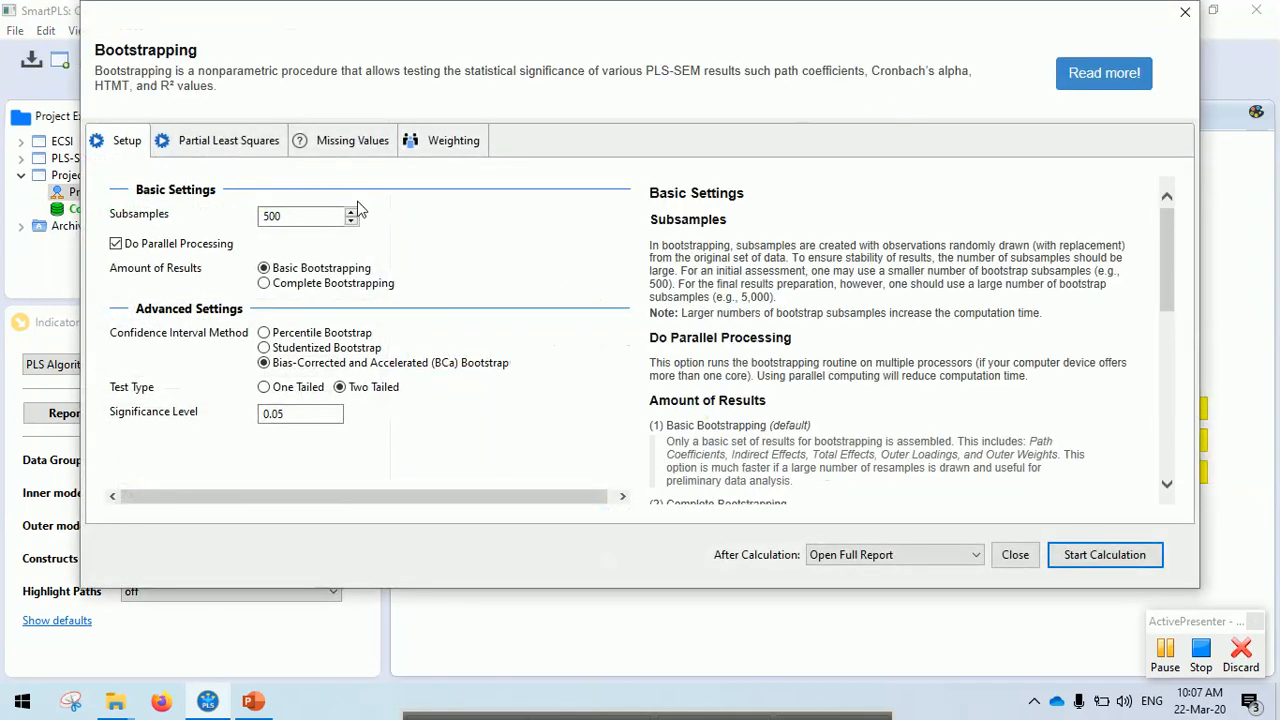
pyautogui.doubleClick(304, 217)
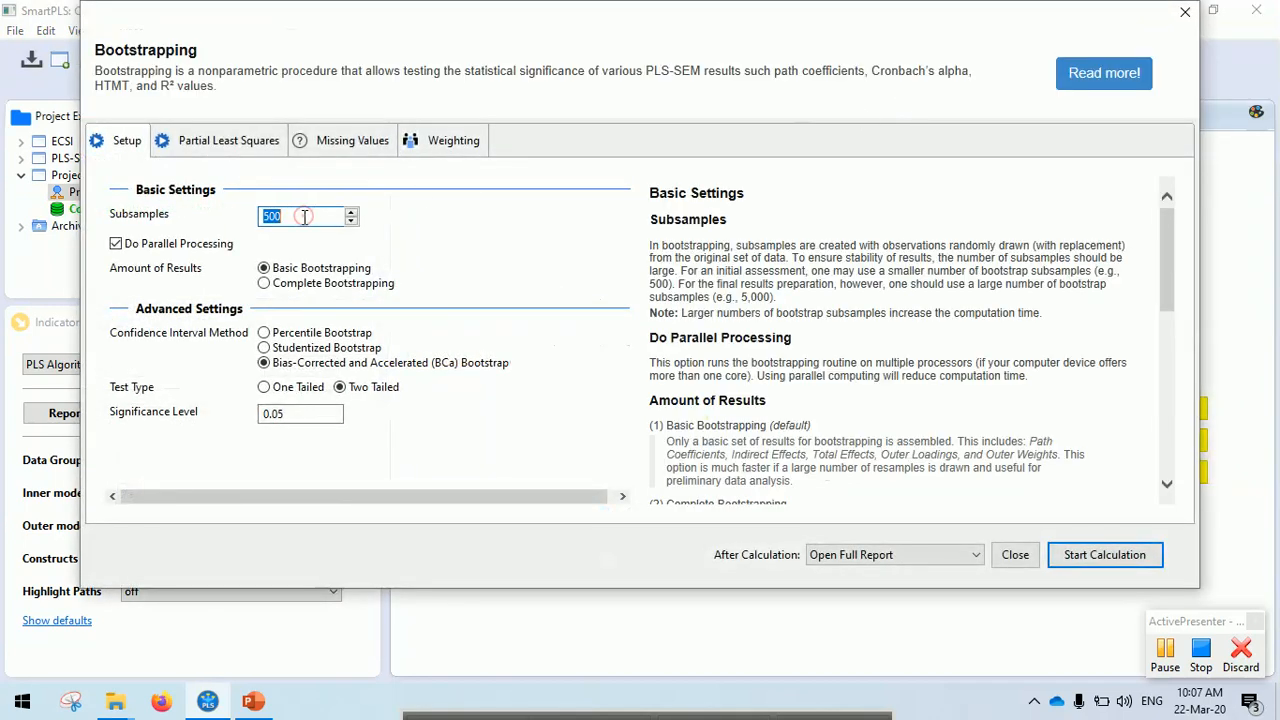
pyautogui.click(303, 217)
pyautogui.click(304, 217)
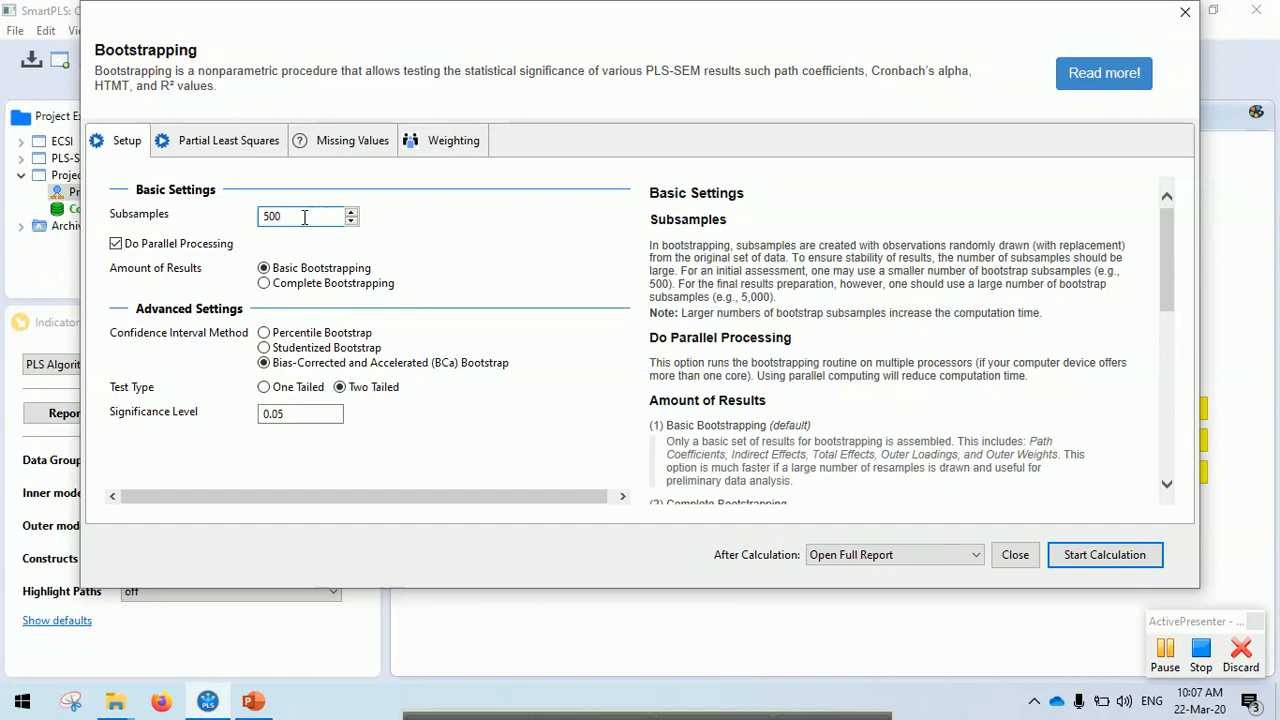
pyautogui.write('0')
pyautogui.click(264, 283)
pyautogui.click(1097, 556)
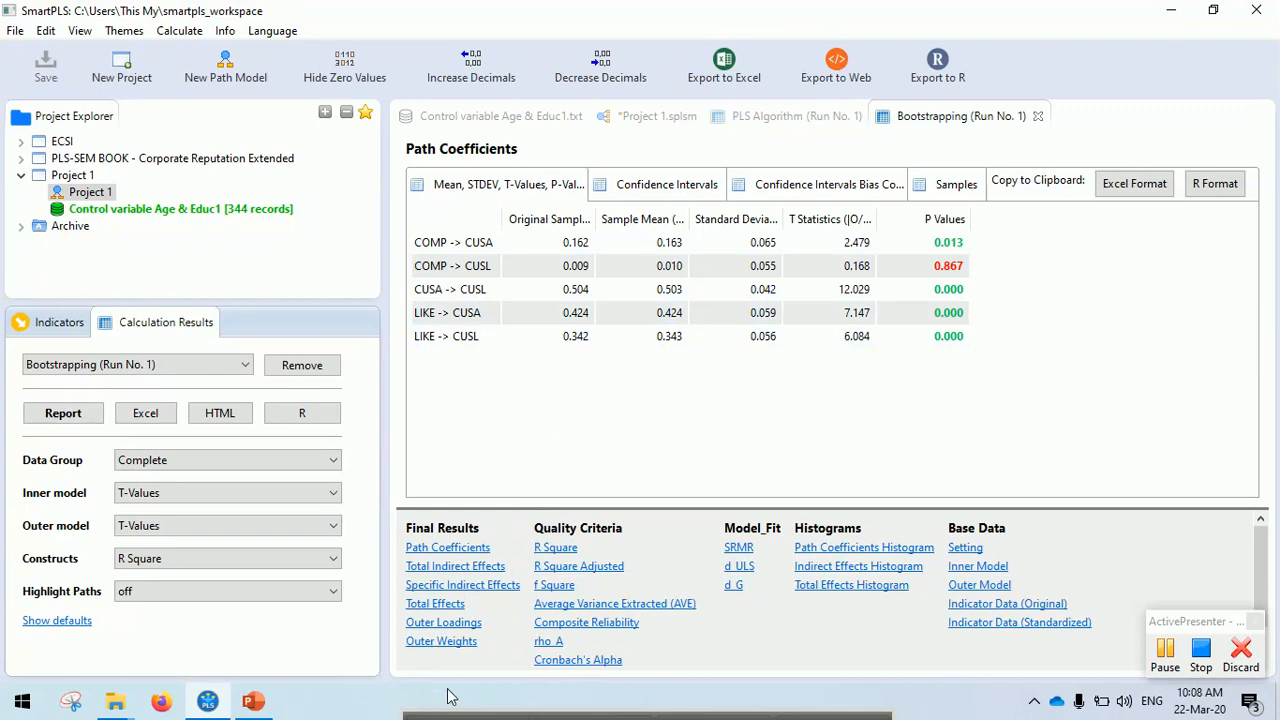
# Examine the bootstrapped Outer Loadings, sorting by sample mean and by original sample and checking the Confidence Intervals.
pyautogui.click(444, 623)
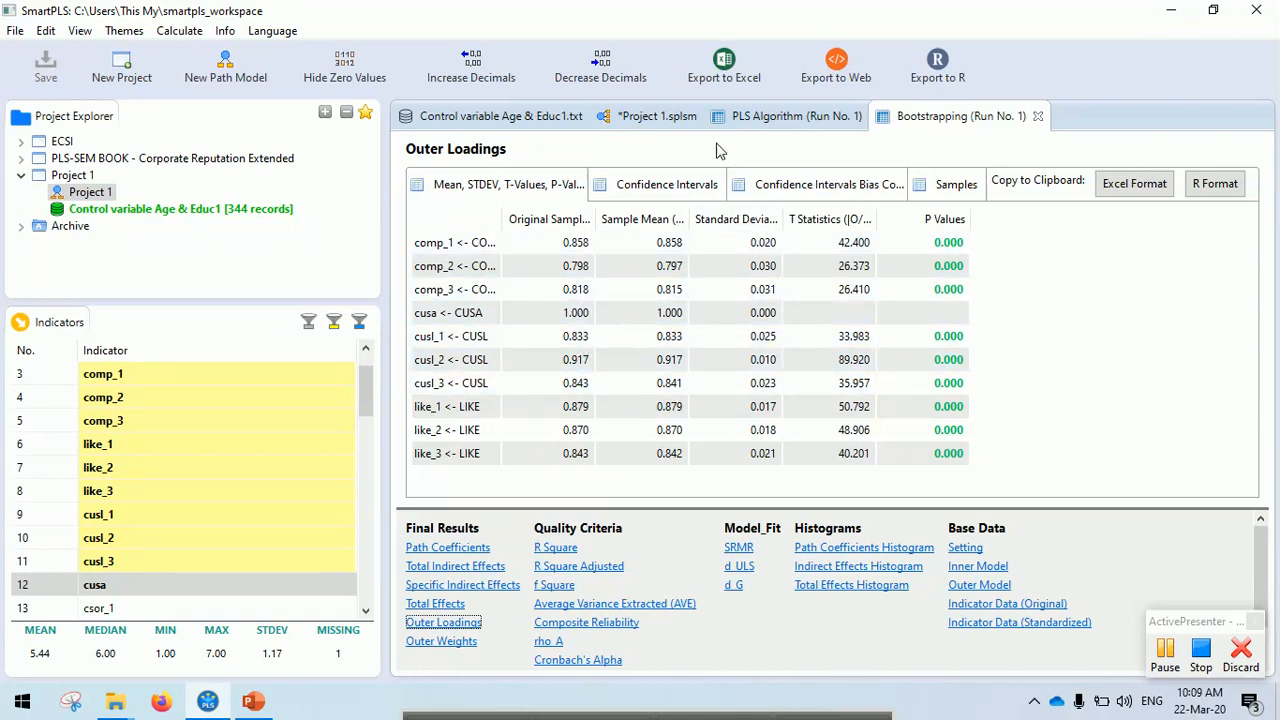
pyautogui.click(644, 224)
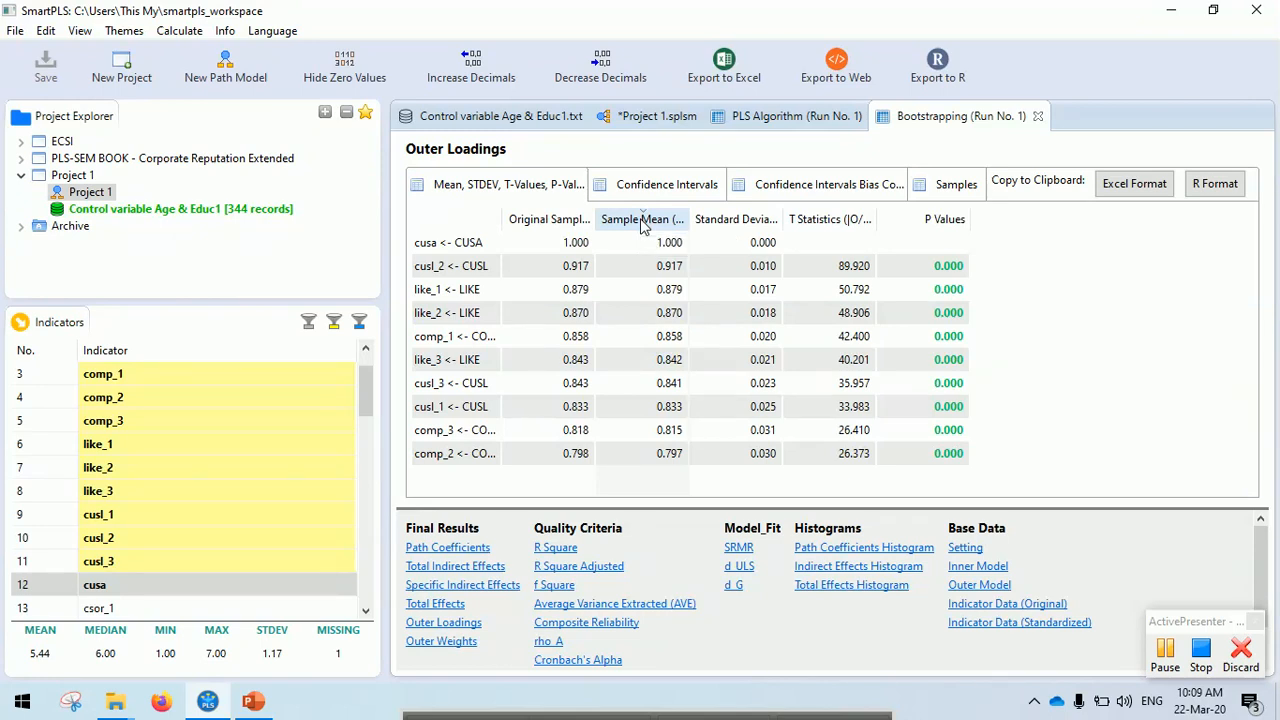
pyautogui.click(537, 219)
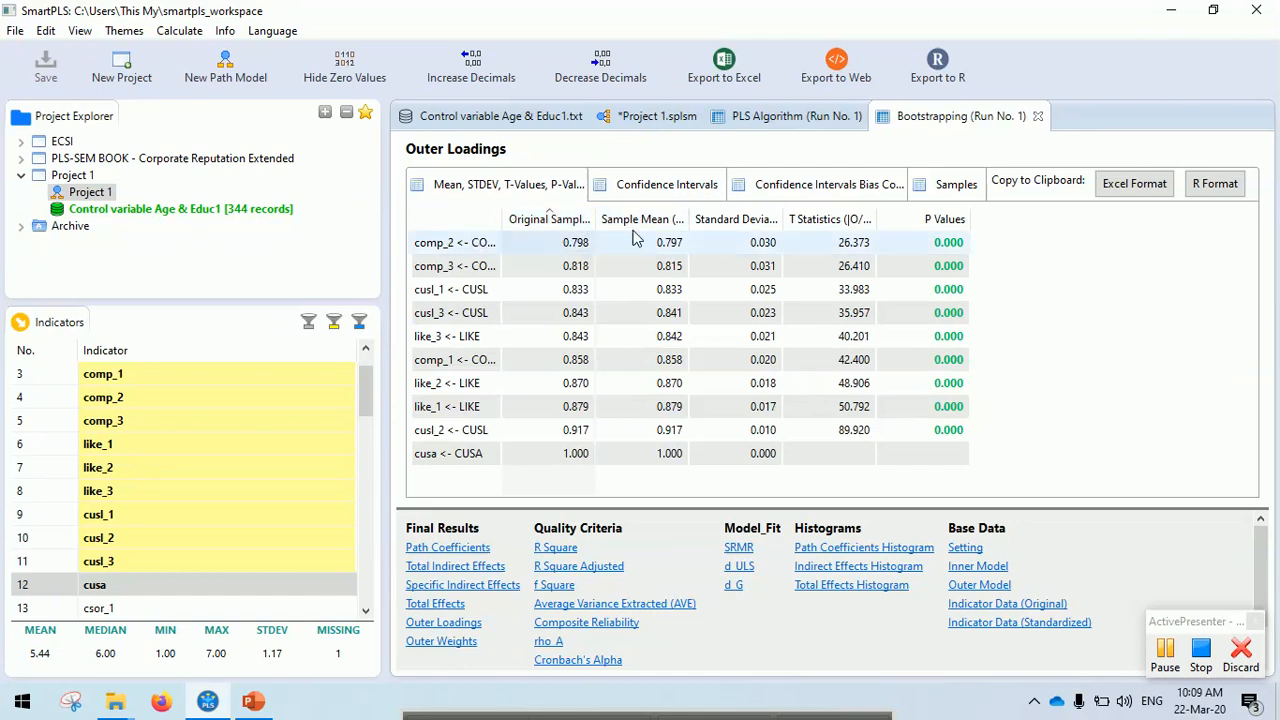
pyautogui.click(684, 192)
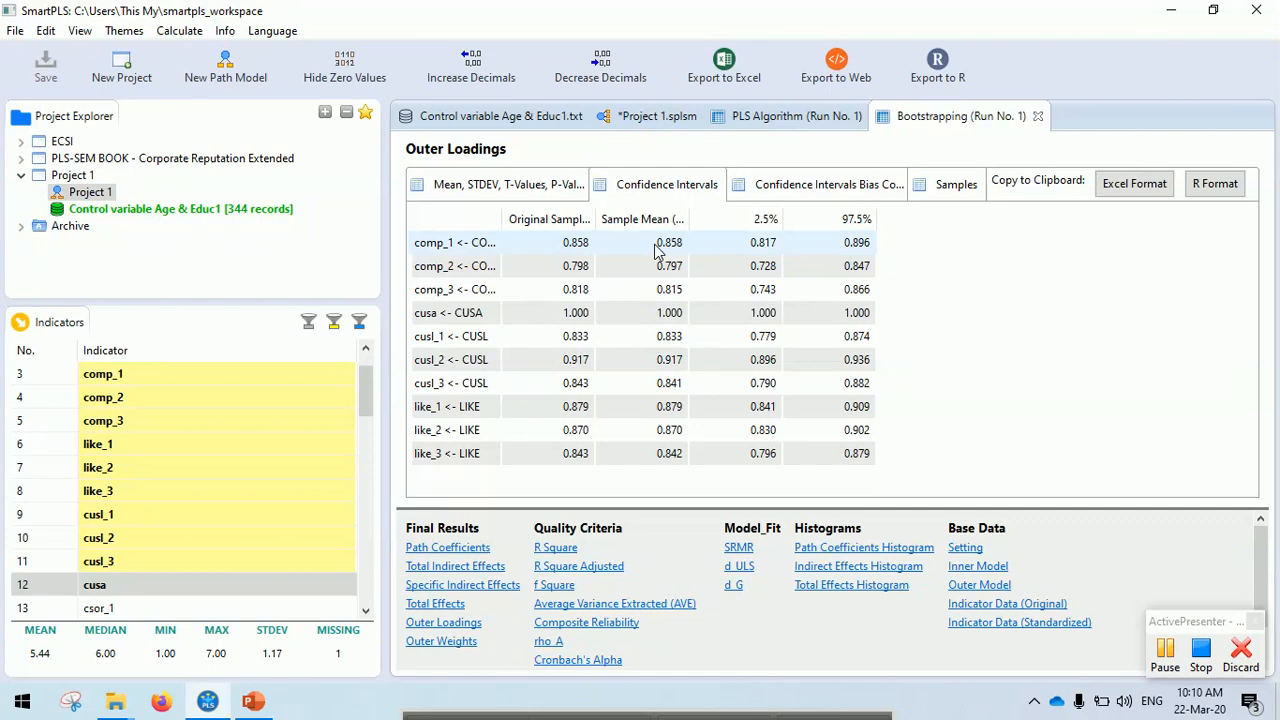
pyautogui.click(523, 218)
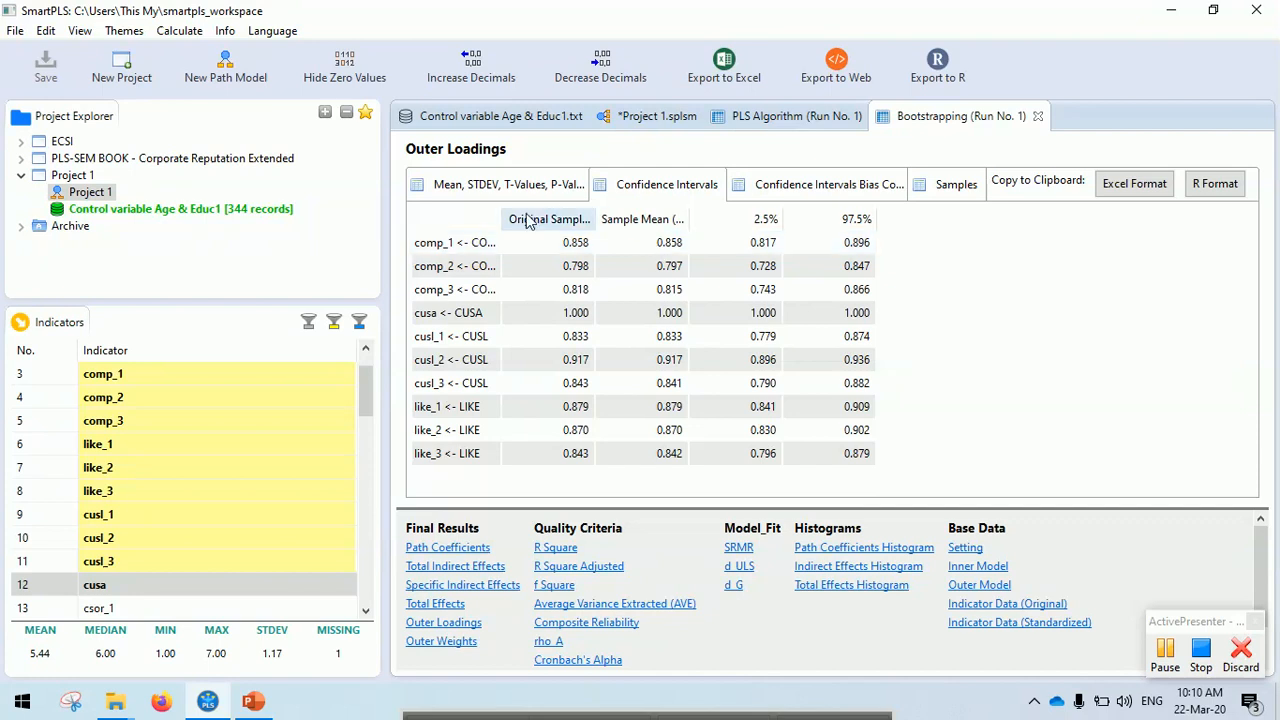
pyautogui.click(462, 190)
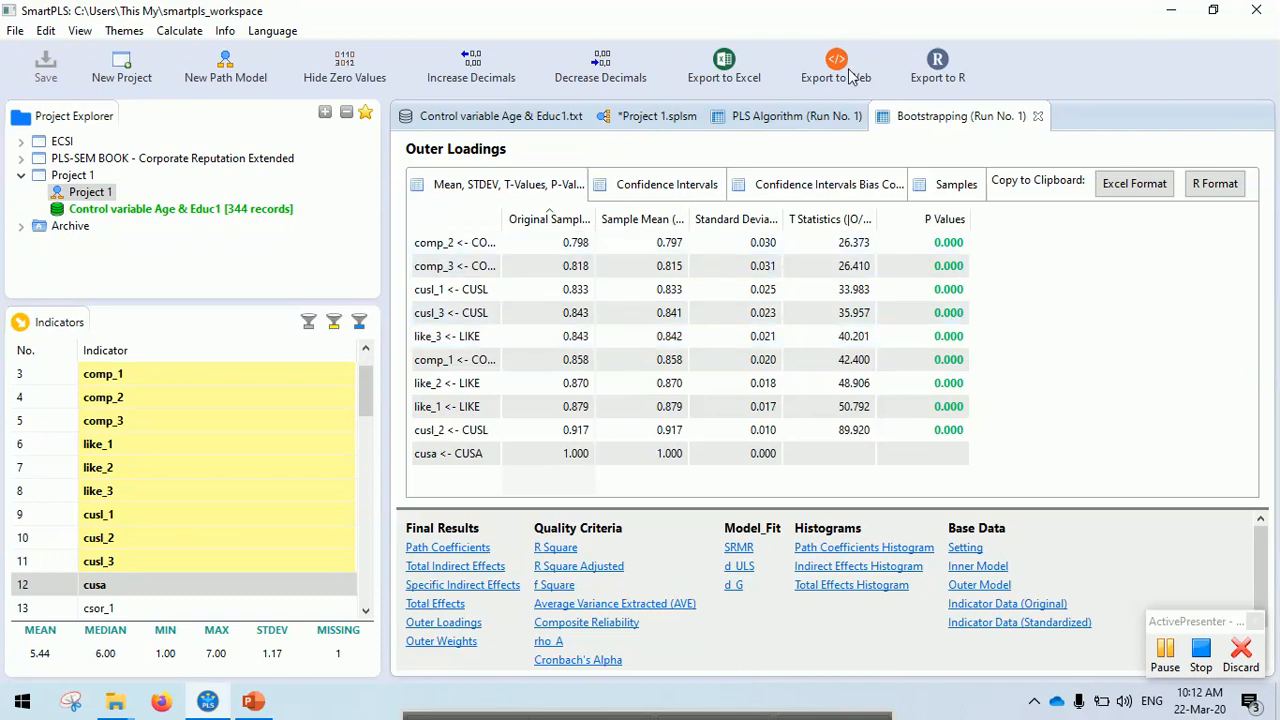
# Show P-Values for the inner model and T-Values for the outer model in the Project 1 path diagram.
pyautogui.click(650, 117)
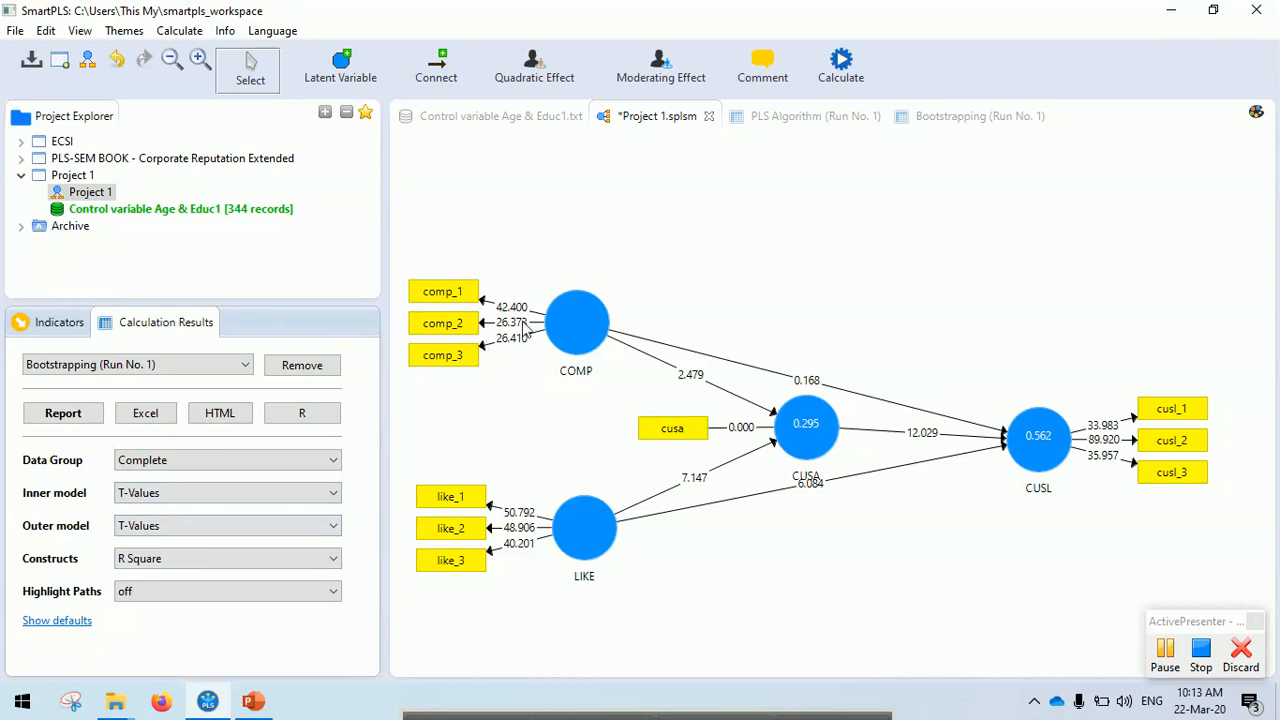
pyautogui.click(199, 496)
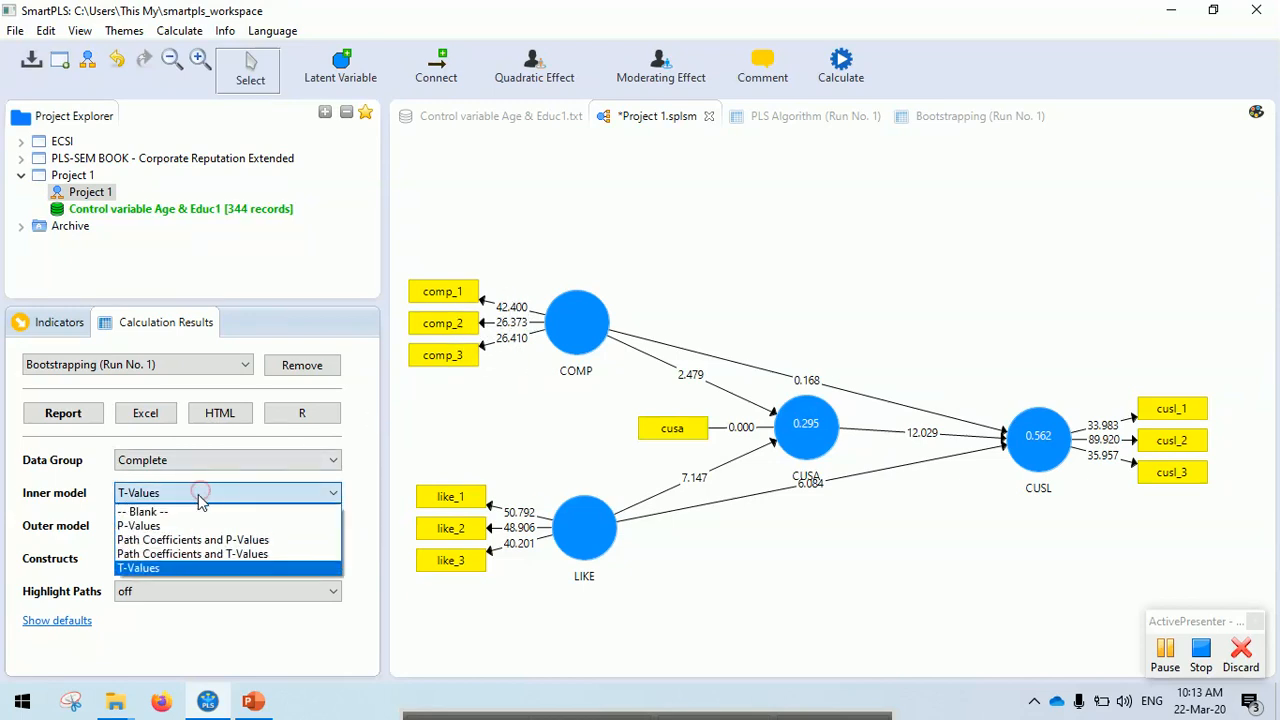
pyautogui.click(155, 525)
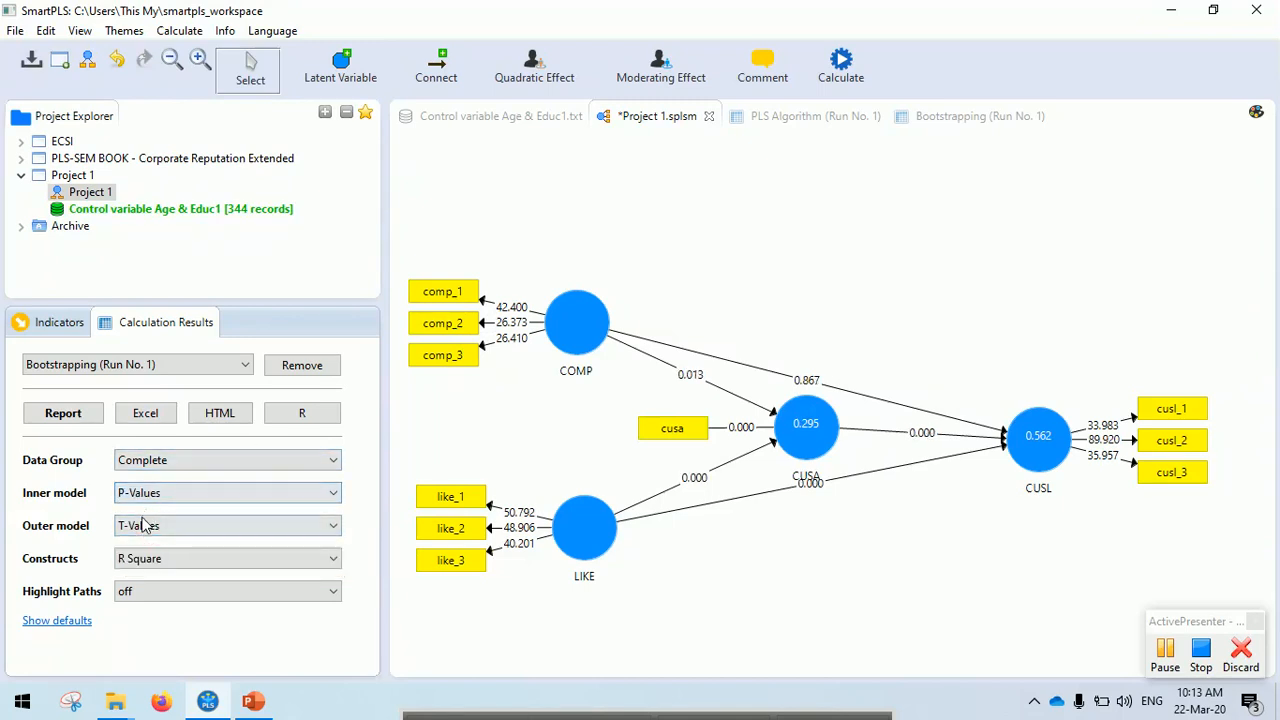
pyautogui.click(142, 522)
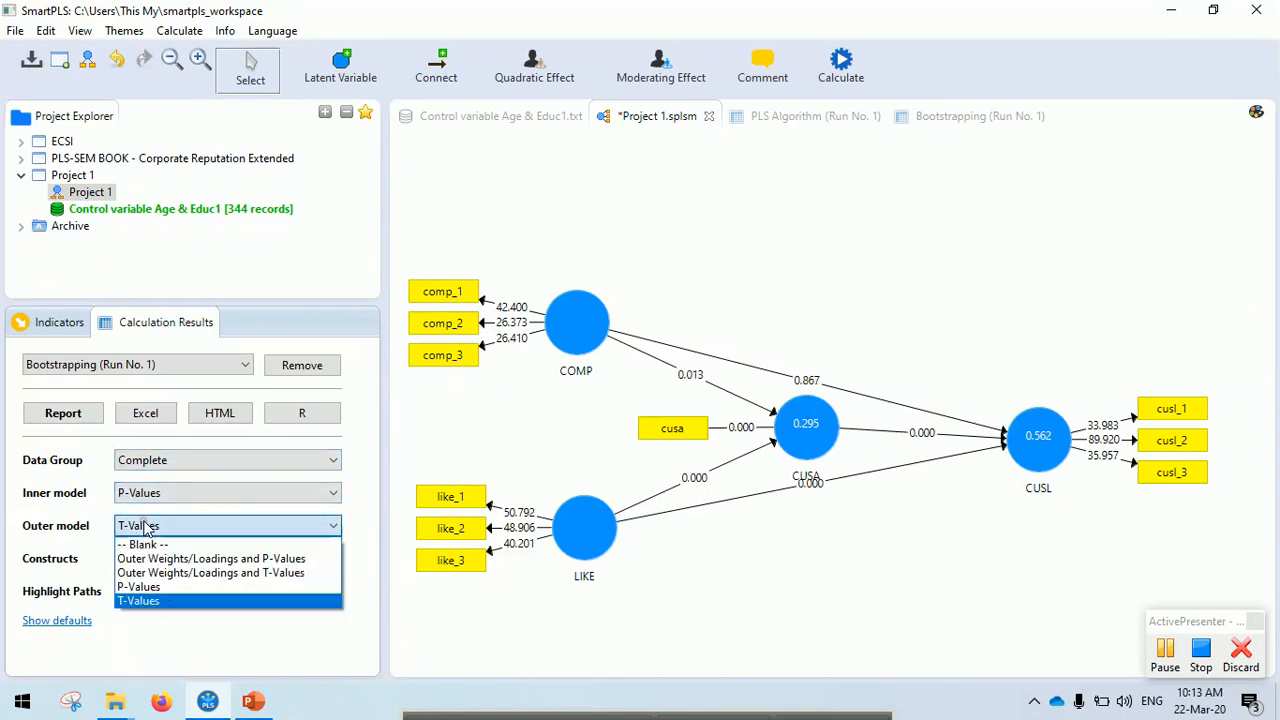
pyautogui.click(146, 601)
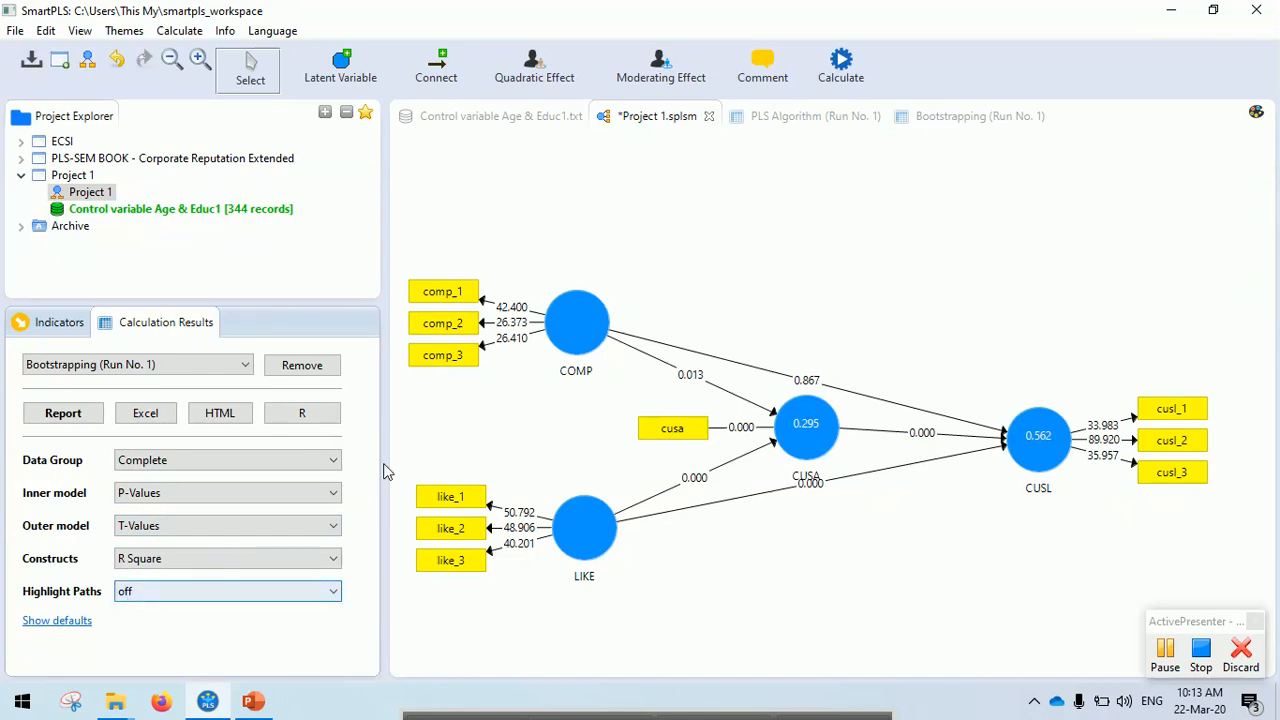
# Show P-Values for the outer model in the diagram and compare them with the bootstrapped Outer Loadings report.
pyautogui.click(153, 527)
pyautogui.click(148, 587)
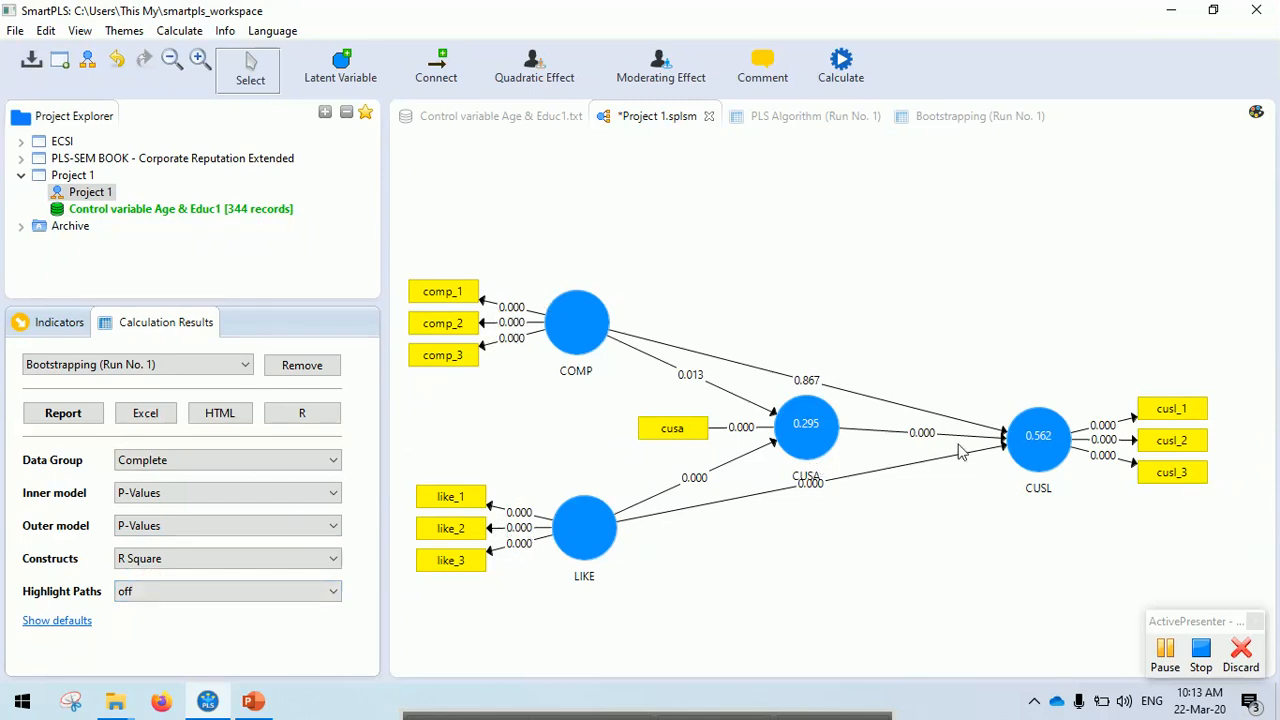
pyautogui.click(945, 118)
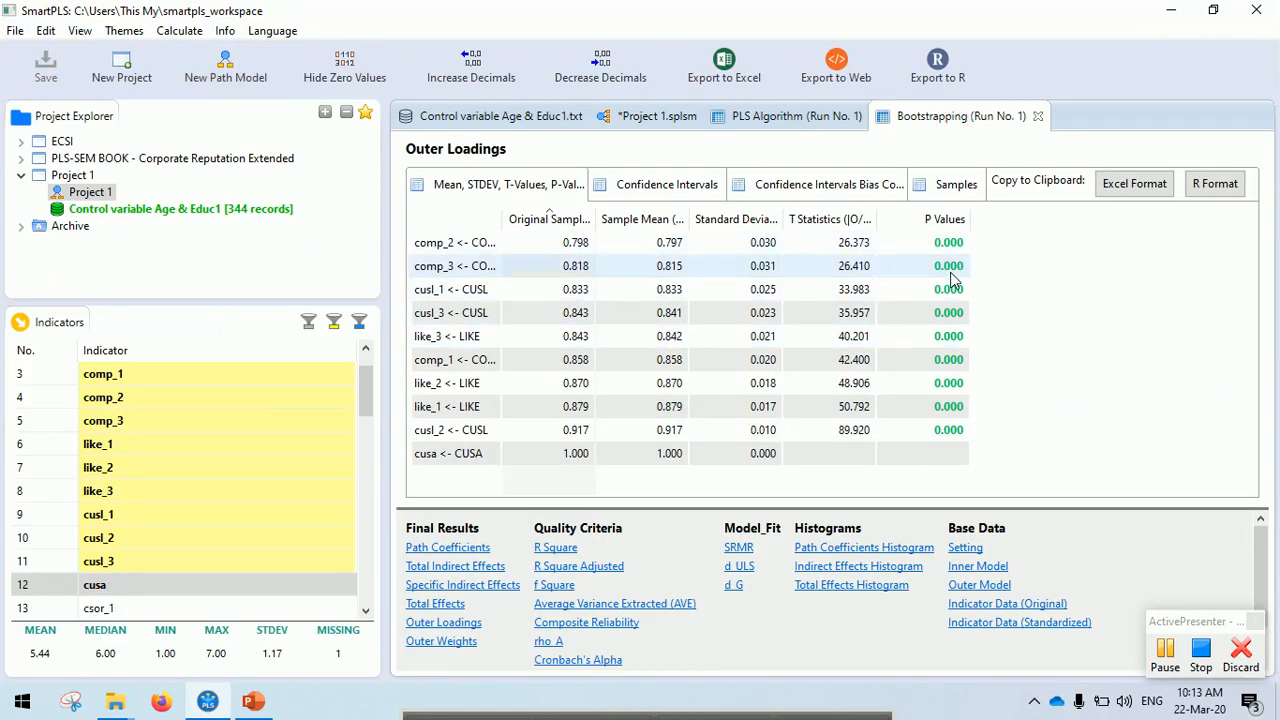
pyautogui.click(650, 116)
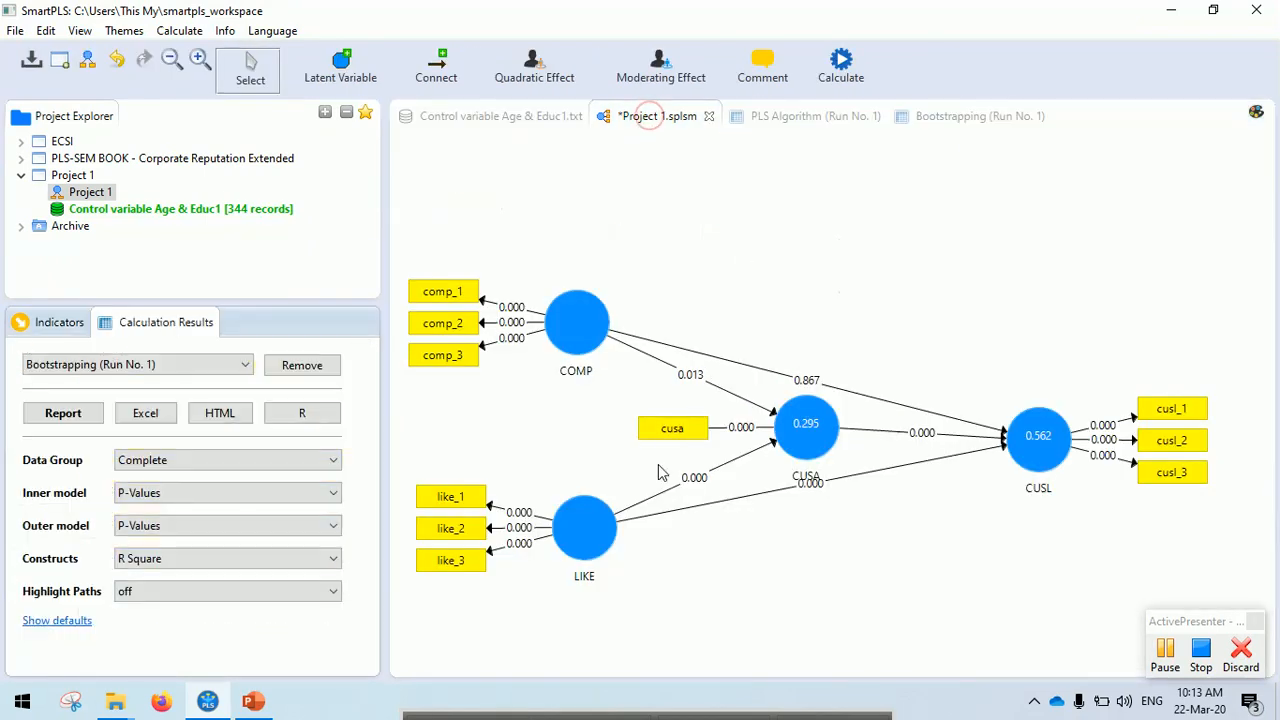
# Show T-Values for the outer model in the diagram and compare them with the T Statistics of the bootstrapped Outer Loadings.
pyautogui.click(133, 527)
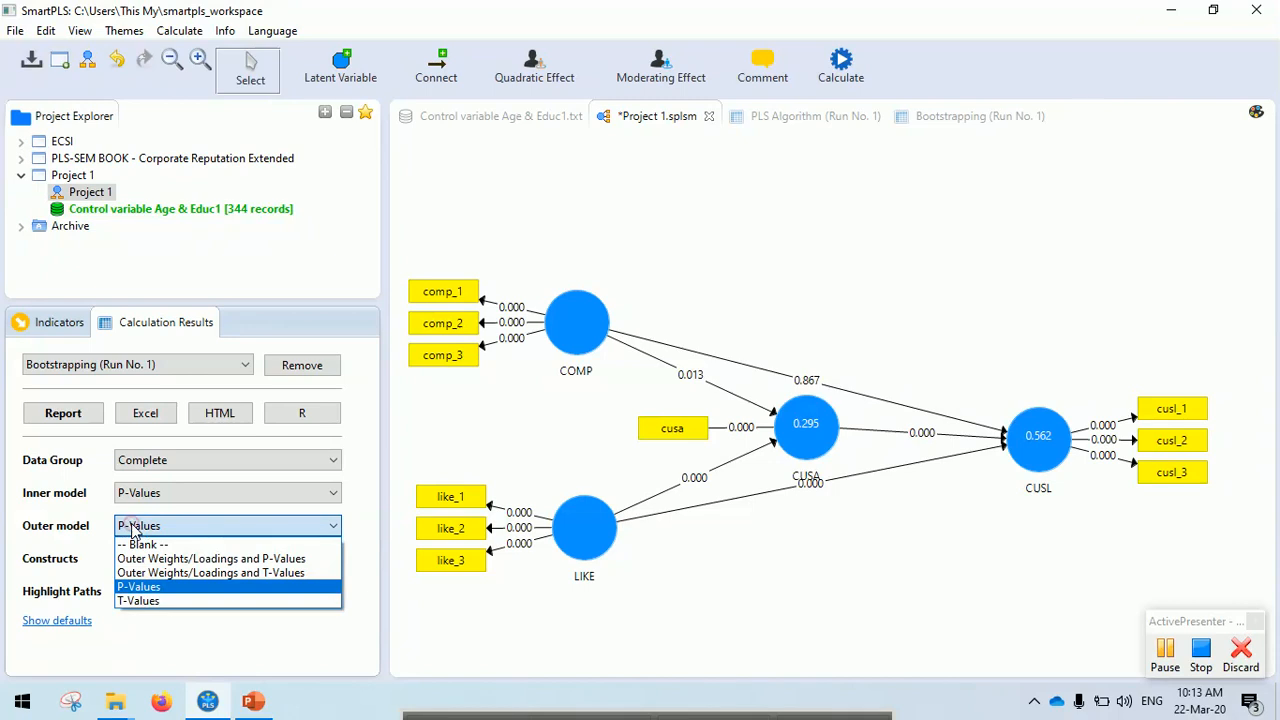
pyautogui.click(147, 601)
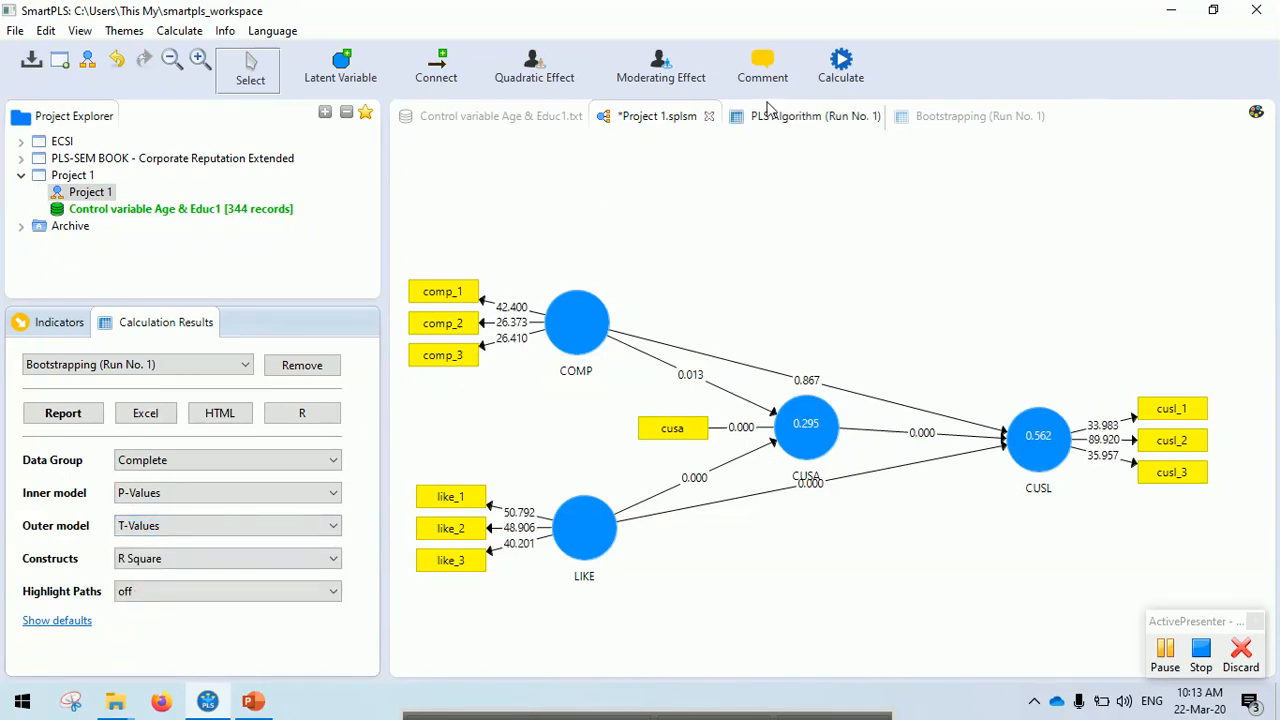
pyautogui.click(958, 118)
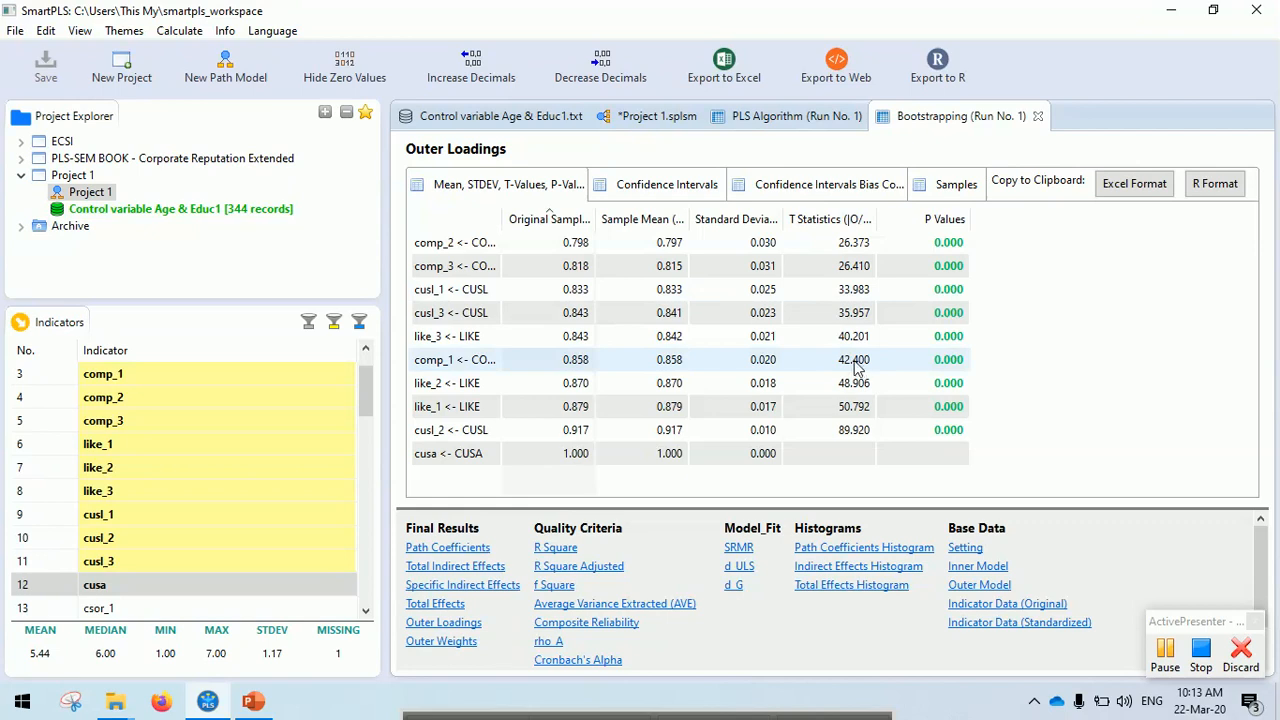
pyautogui.click(641, 118)
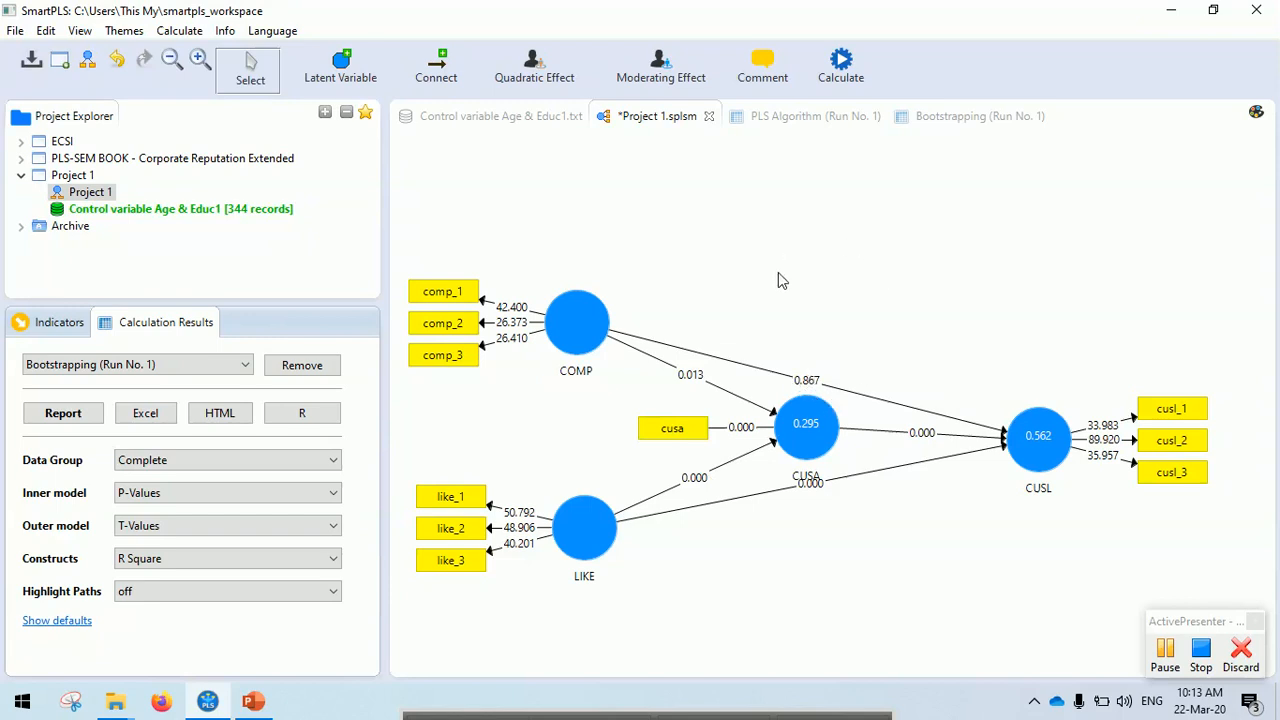
# Examine the bootstrapped Path Coefficients and compare their P Values with the inner-model paths in the Project 1 diagram.
pyautogui.click(950, 116)
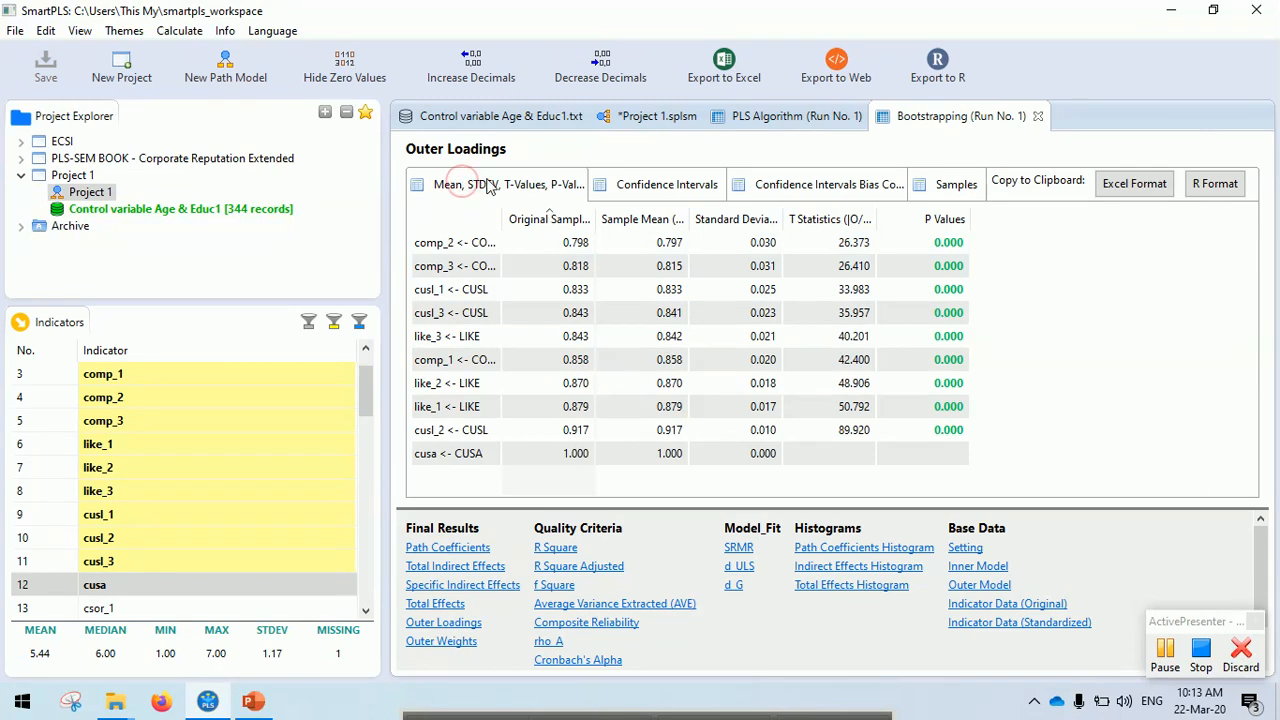
pyautogui.click(460, 547)
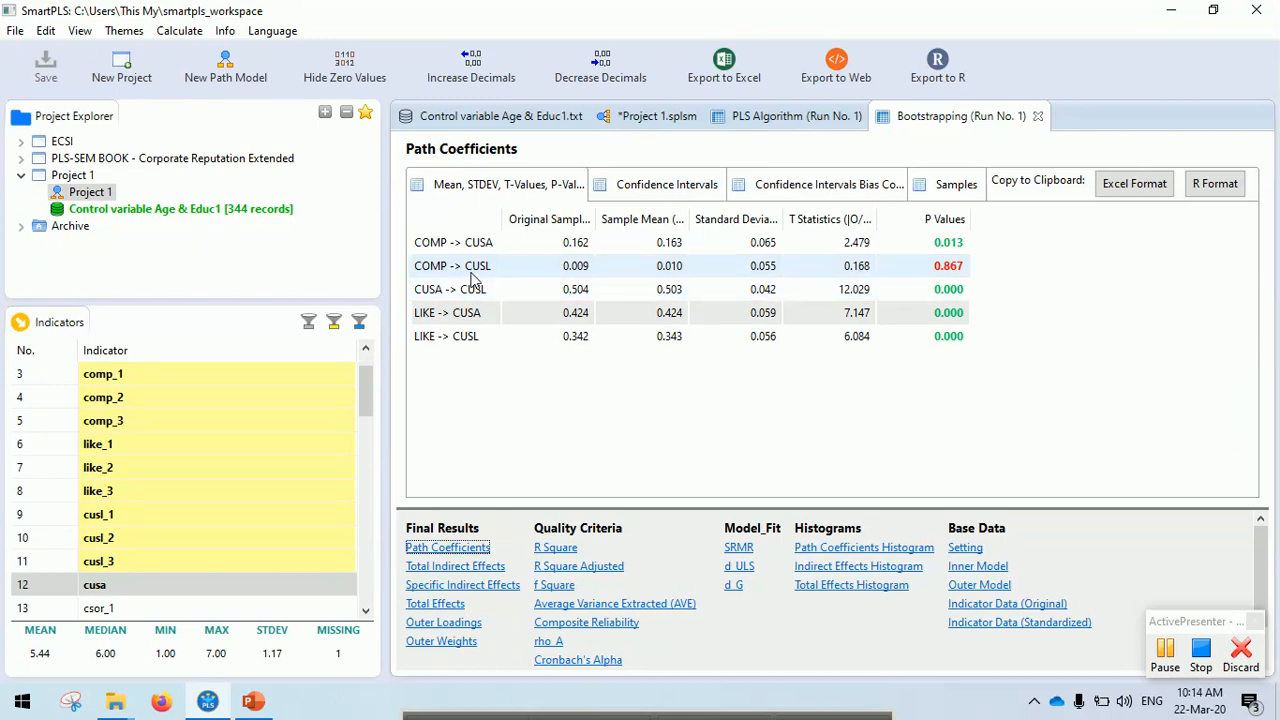
pyautogui.click(636, 116)
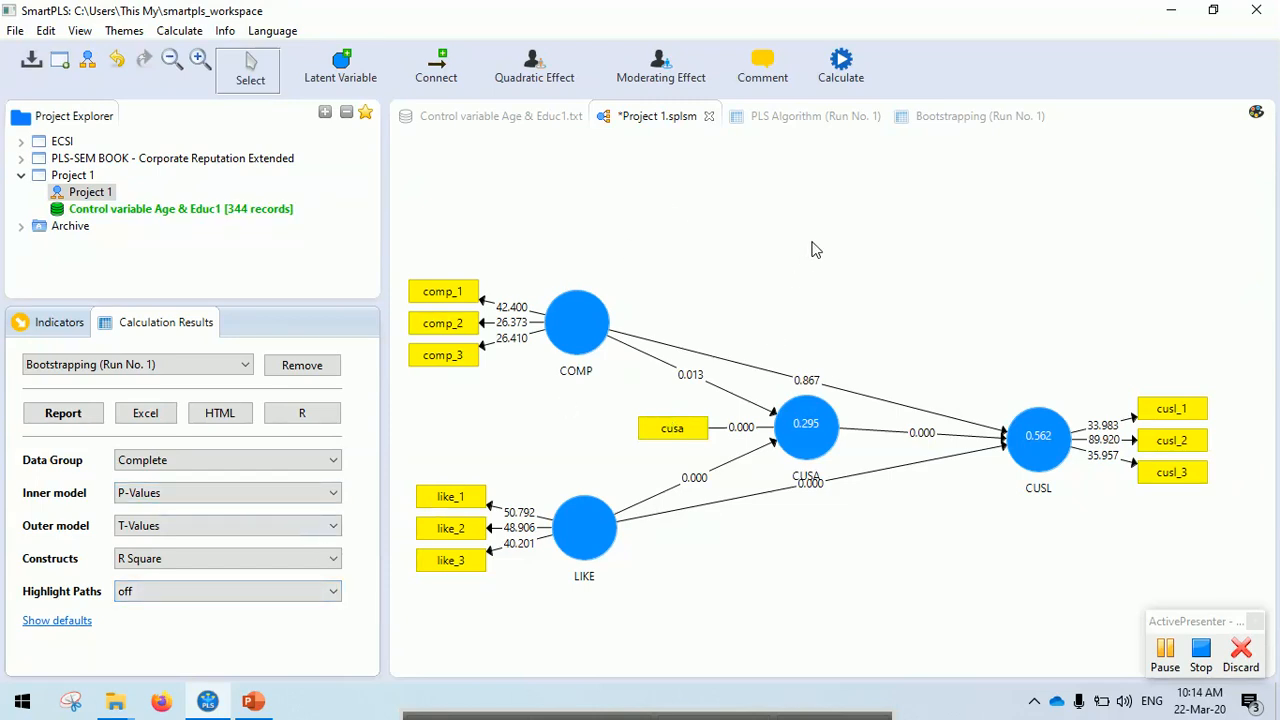
# Review Cronbach's Alpha and Average Variance Extracted (AVE) in the bootstrapping report, and enlarge the results list to show all Quality Criteria.
pyautogui.click(957, 117)
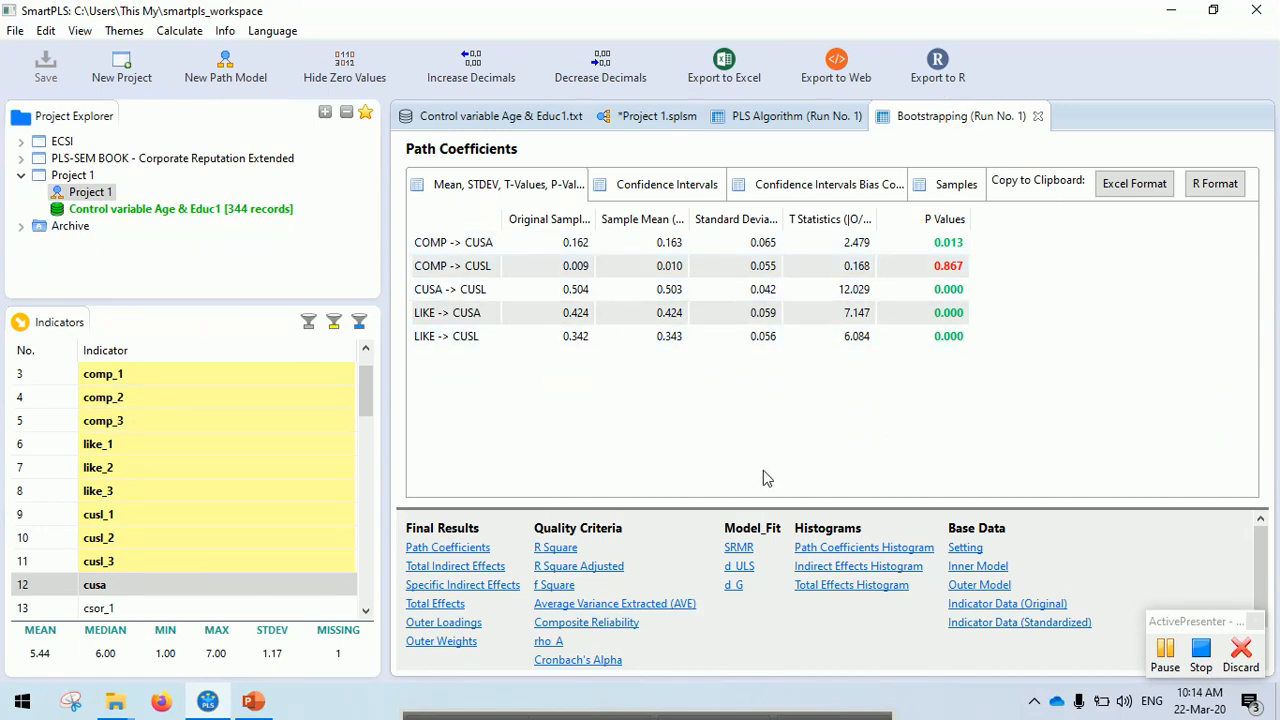
pyautogui.click(577, 662)
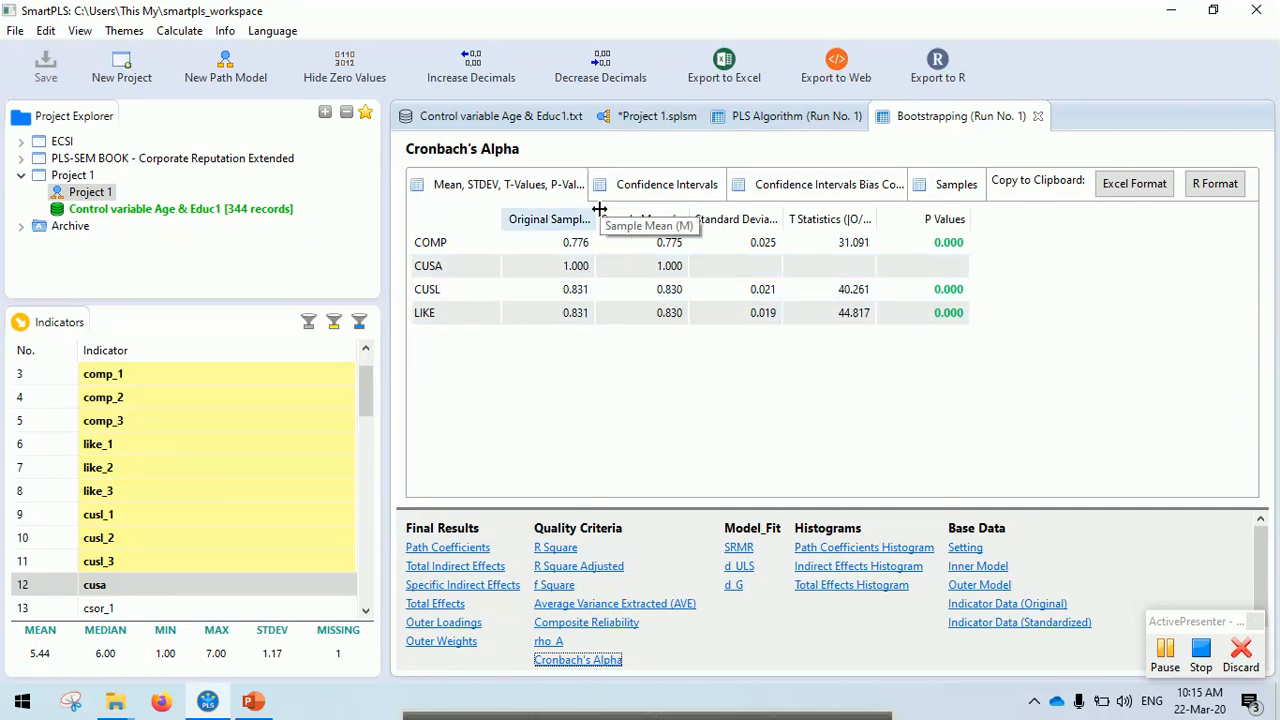
pyautogui.click(622, 605)
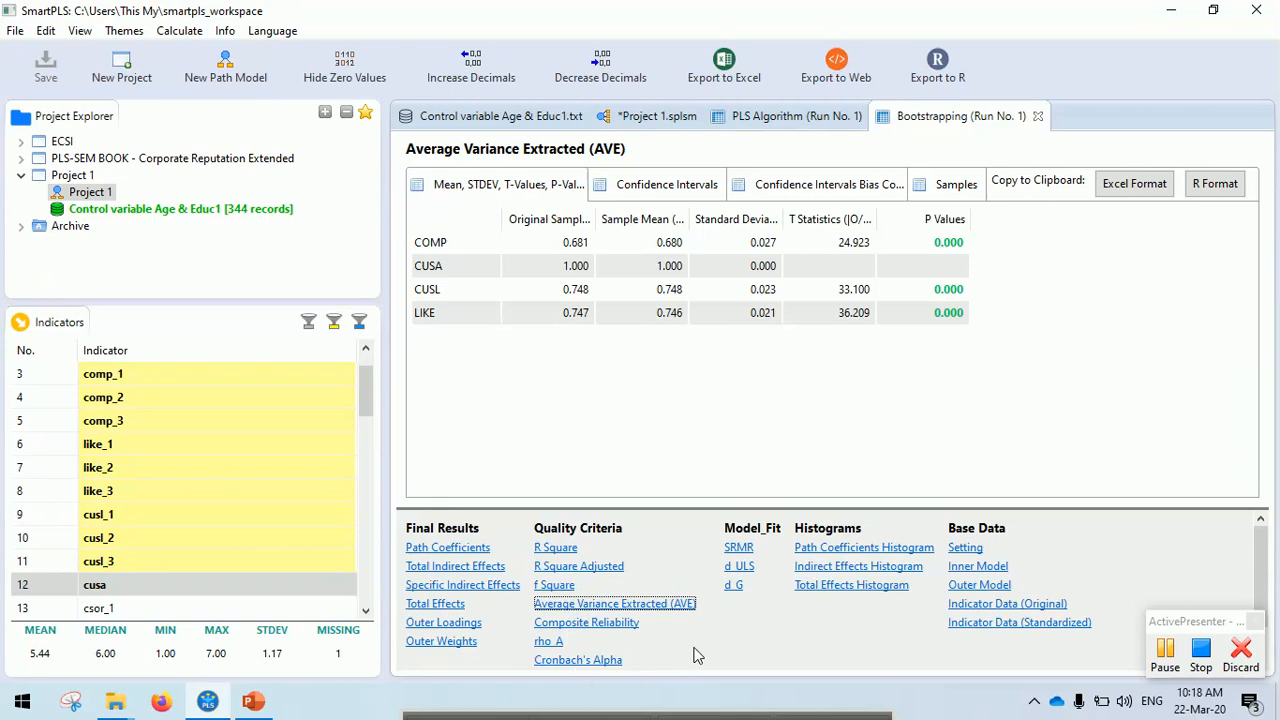
pyautogui.scroll(-1, 760, 640)
pyautogui.scroll(1, 768, 640)
pyautogui.scroll(-1, 768, 640)
pyautogui.moveTo(770, 508); pyautogui.dragTo(777, 430)
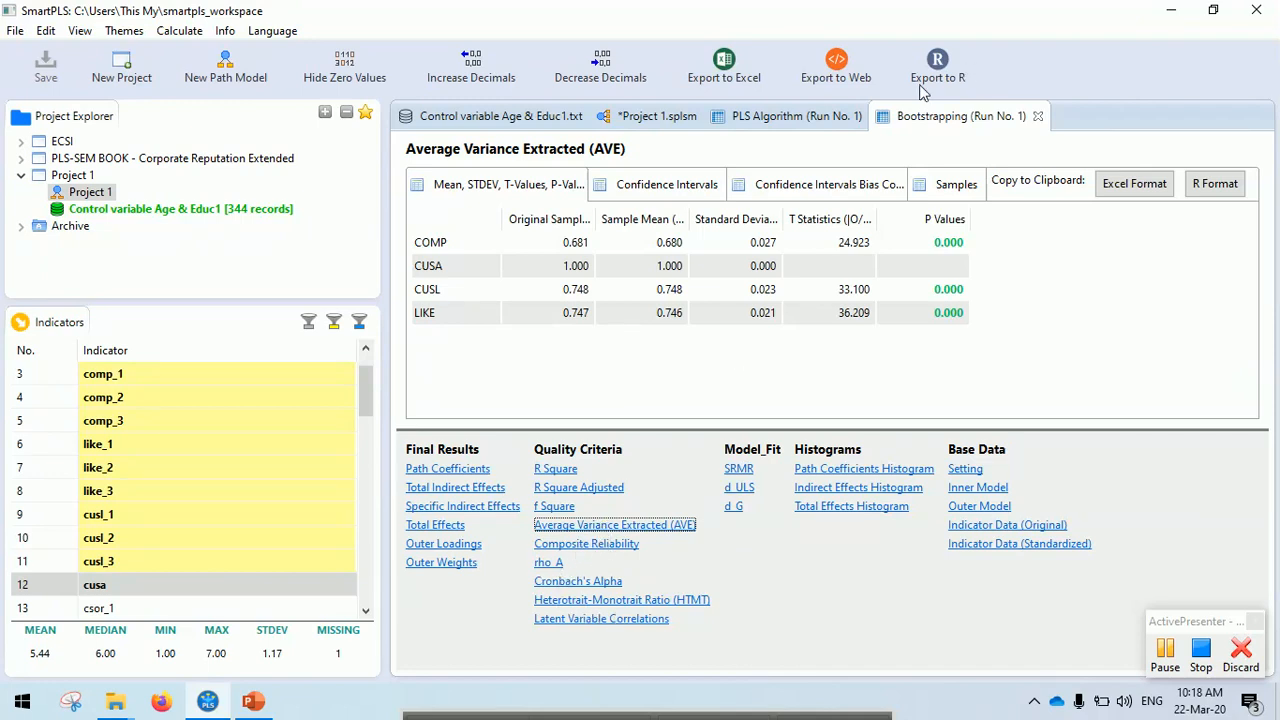
# Check Discriminant Validity in the PLS Algorithm report by the Fornell-Larcker Criterion, Cross Loadings and Heterotrait-Monotrait Ratio.
pyautogui.click(786, 117)
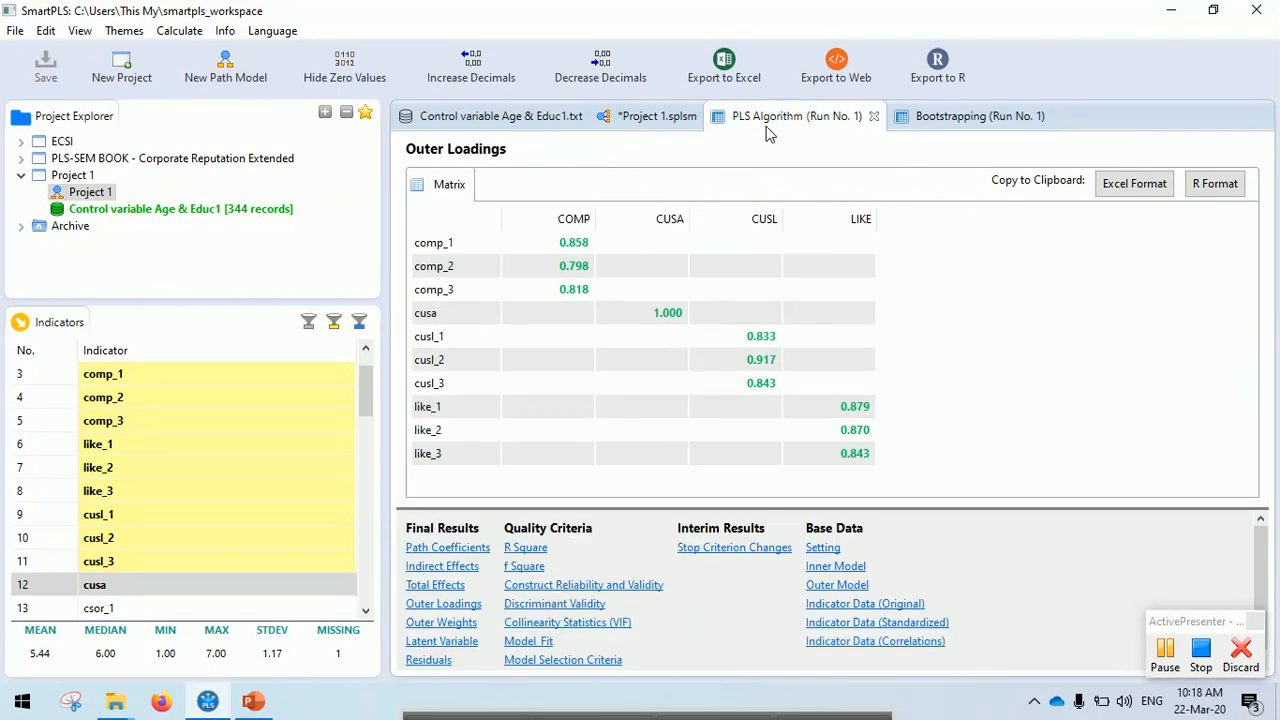
pyautogui.click(555, 606)
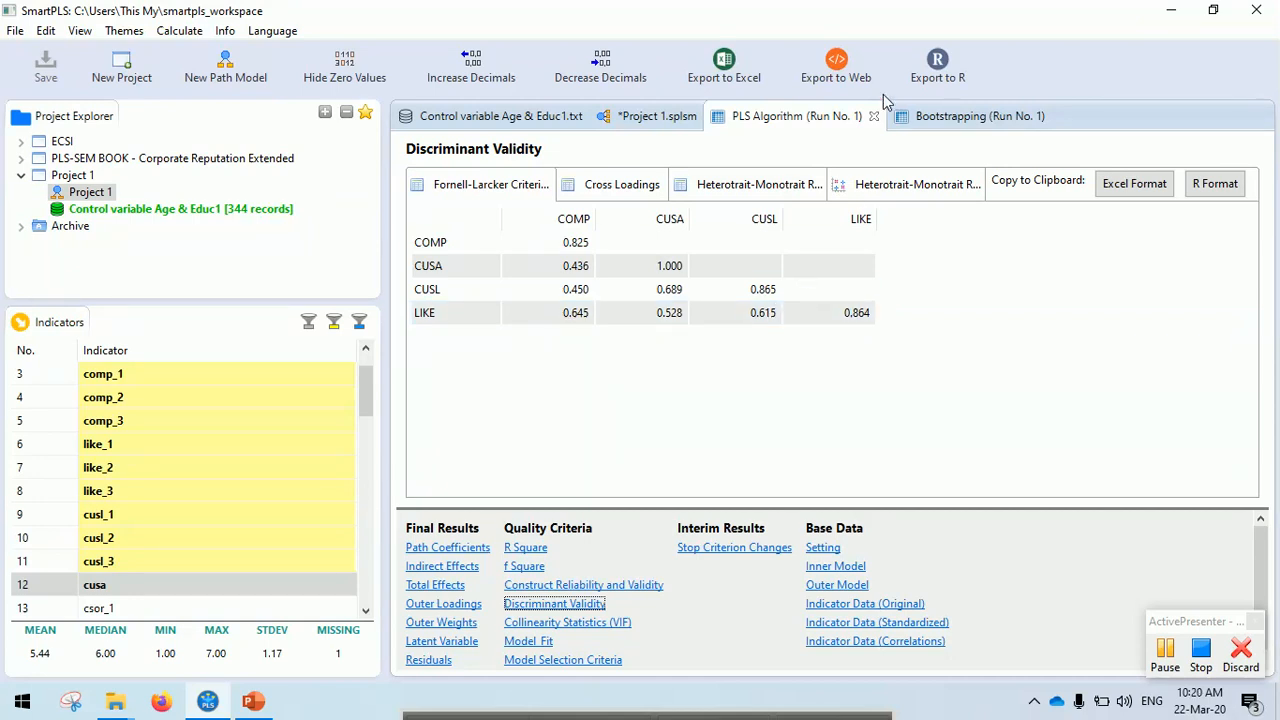
pyautogui.click(612, 192)
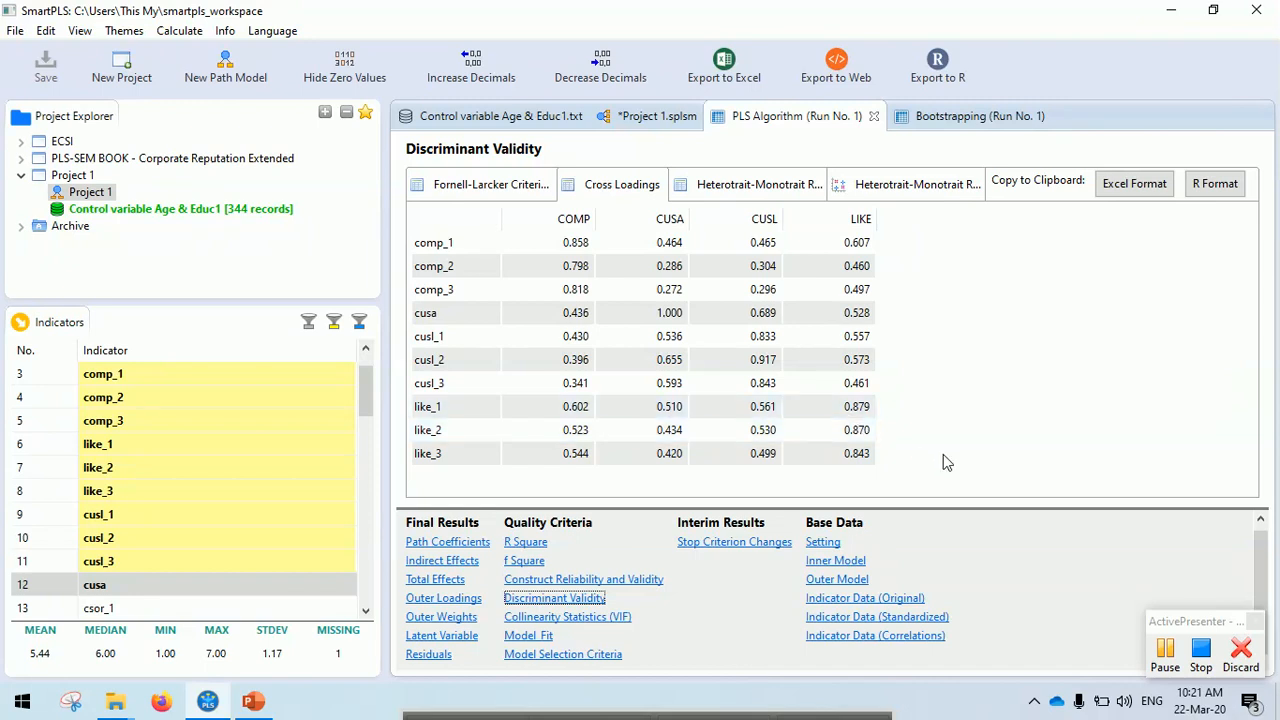
pyautogui.click(724, 193)
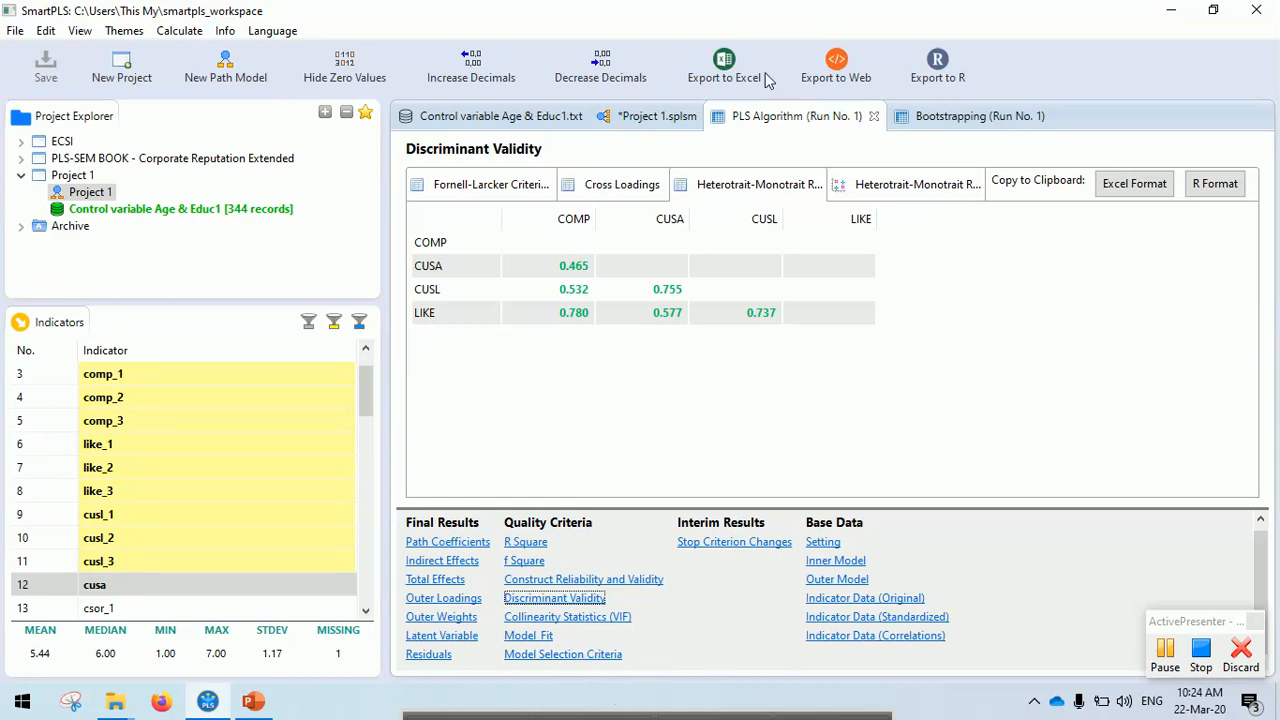
# Examine the Confidence Intervals of the Heterotrait-Monotrait Ratio (HTMT) in the bootstrapping report.
pyautogui.click(960, 117)
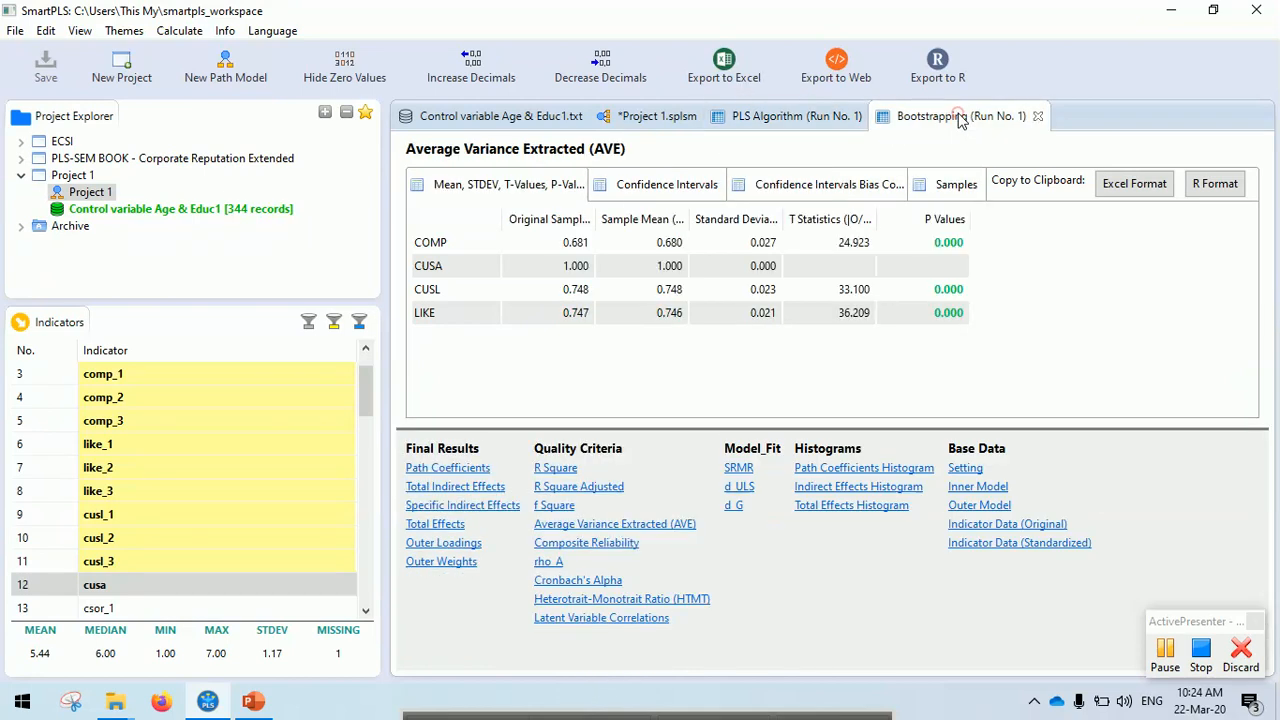
pyautogui.click(592, 600)
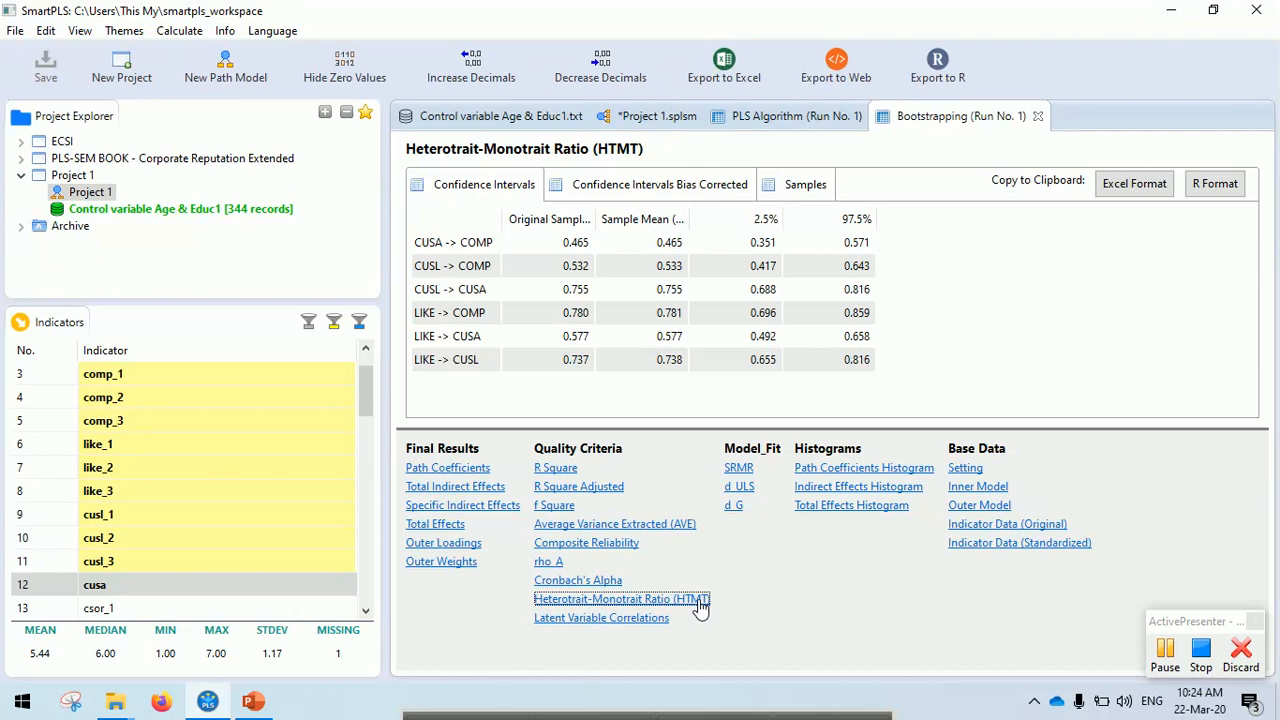
pyautogui.click(805, 287)
pyautogui.click(1202, 652)
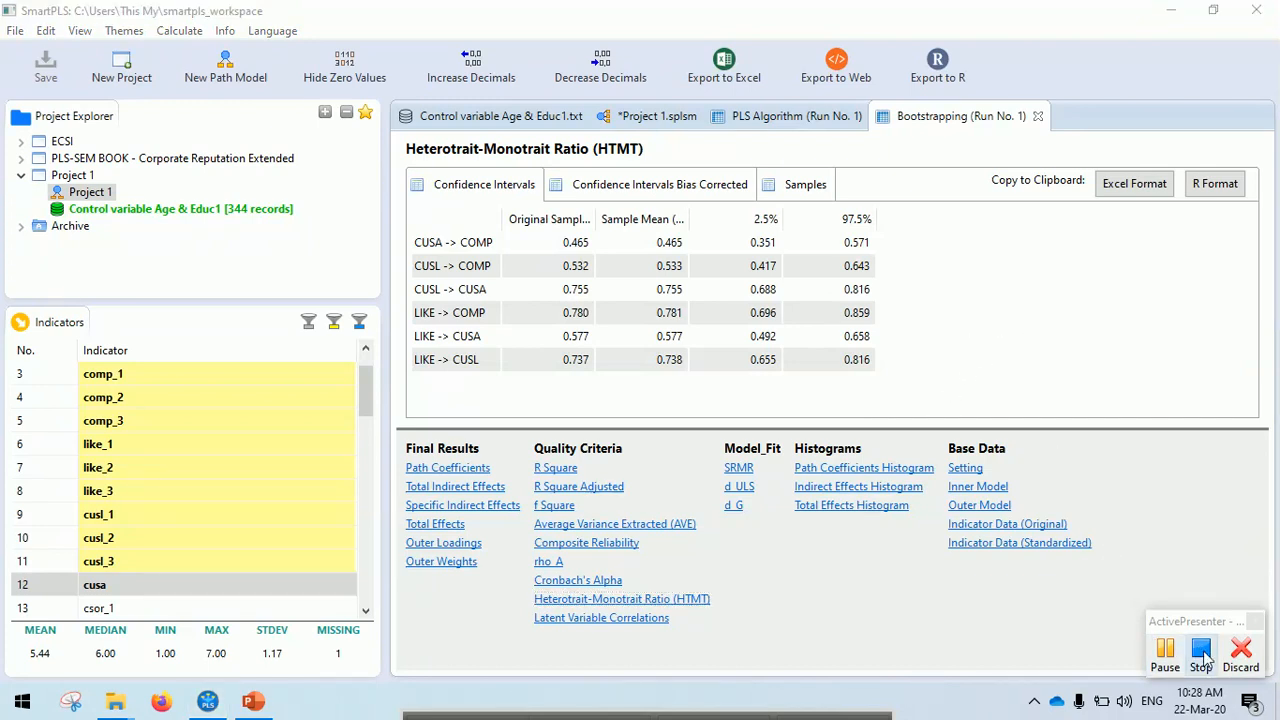